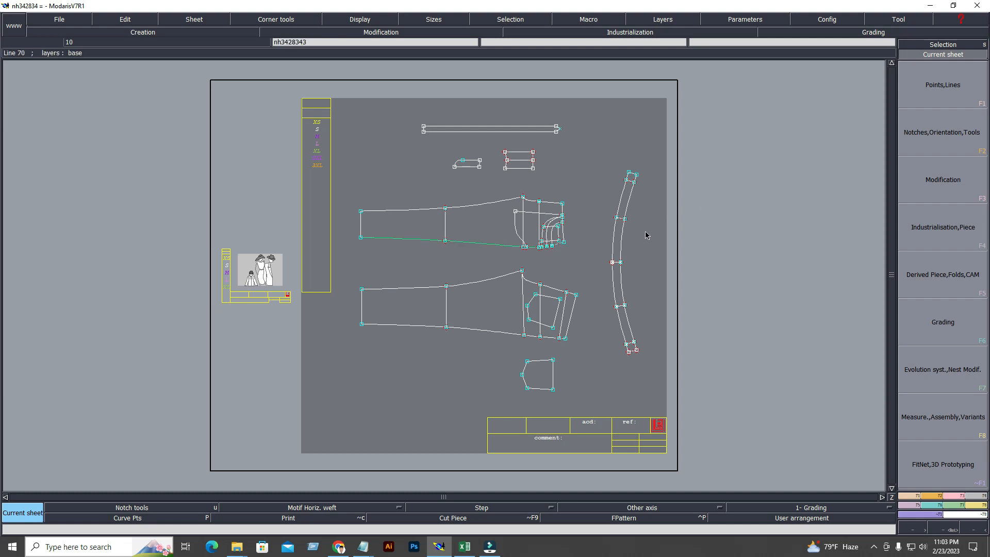
Extract the long narrow pointed strip at the top of the base pattern as a separate seam piece and view its sheet.
key("Return")
left_click_drag(301, 94, 758, 431)
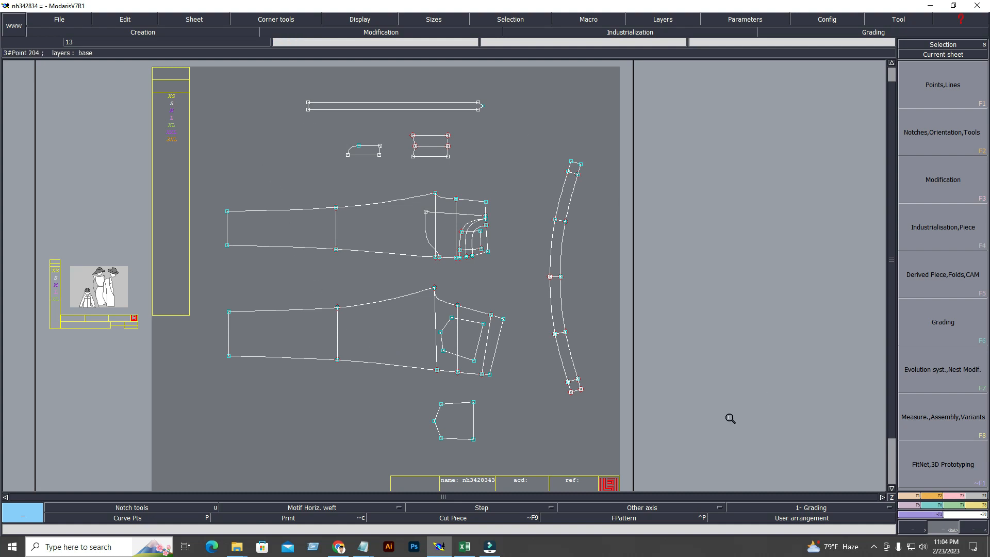
key("F4")
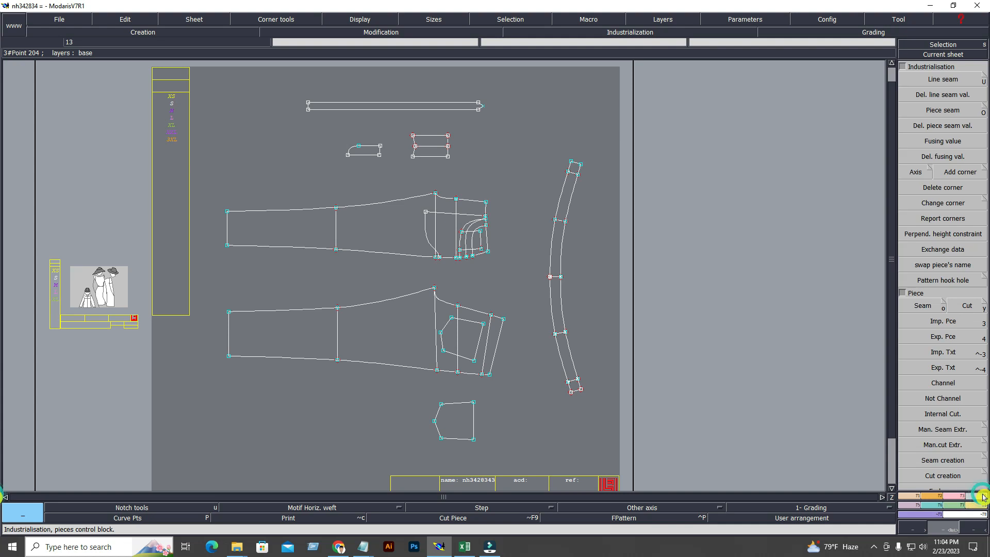
left_click(931, 308)
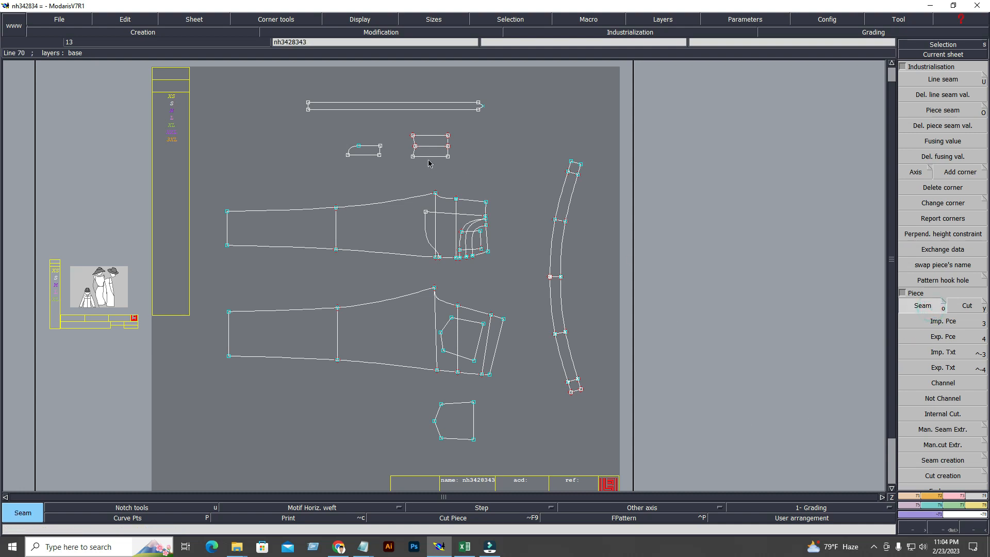
left_click(365, 109)
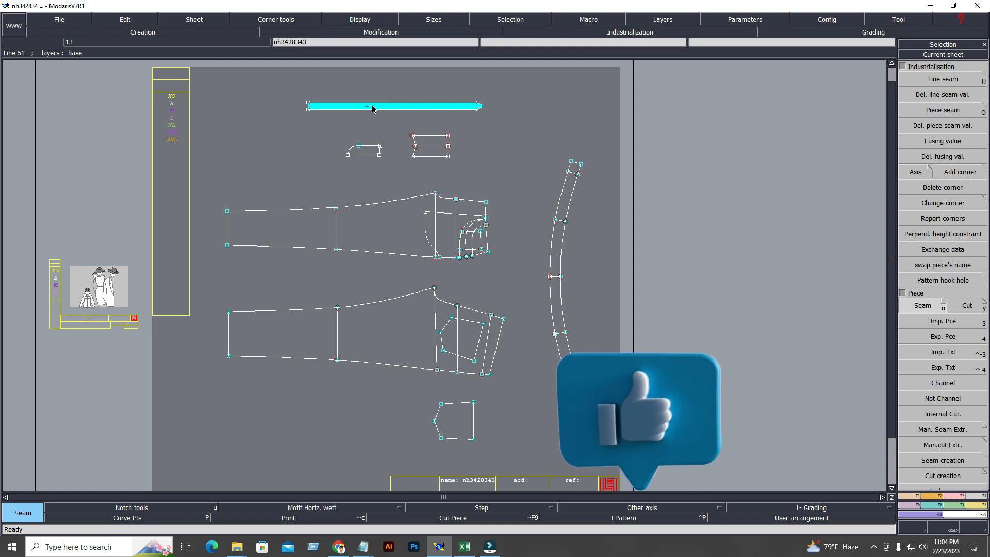
right_click(371, 107)
key("j")
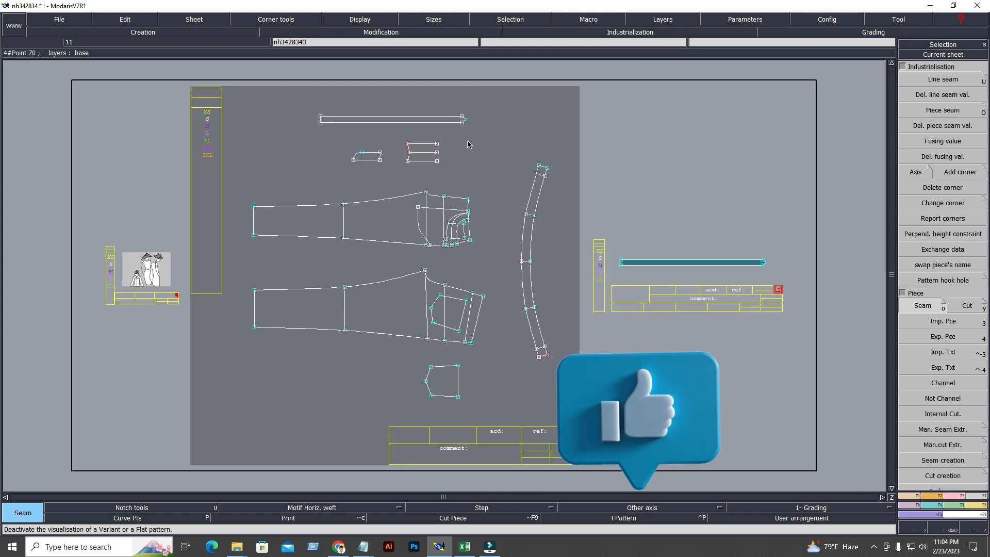
key("Home")
key("F9")
key("F10")
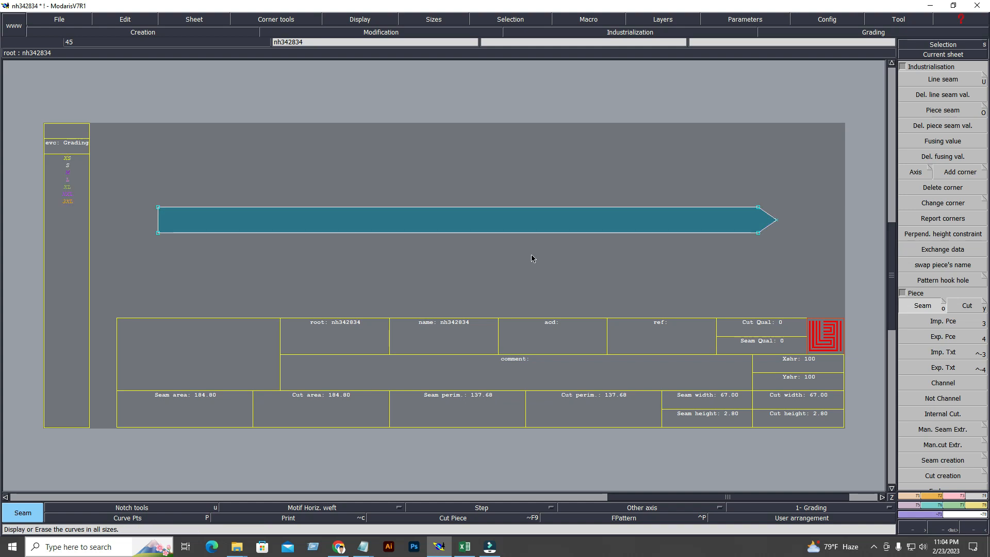
key("j")
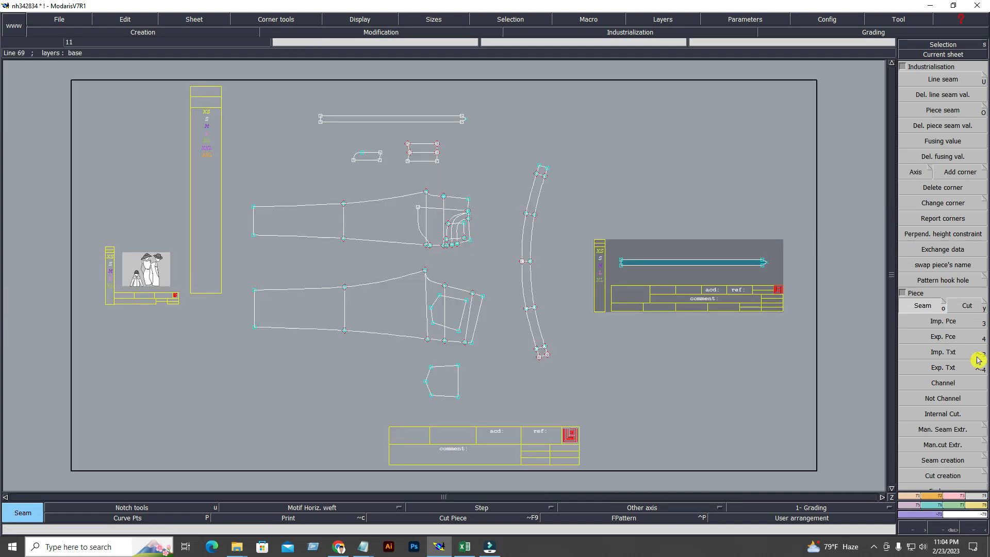
Extract the notched rectangular piece and the small curved-end piece beside it as separate seam pieces.
left_click(424, 155)
right_click(428, 150)
left_click(371, 155)
right_click(373, 157)
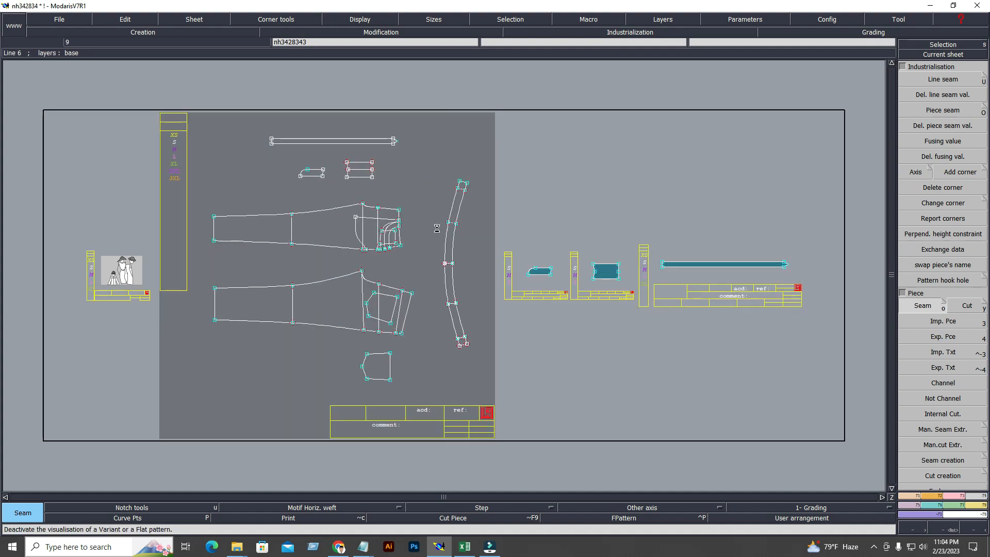
Examine the extracted rectangular, curved-end and long strip pieces sheet by sheet.
key("Return")
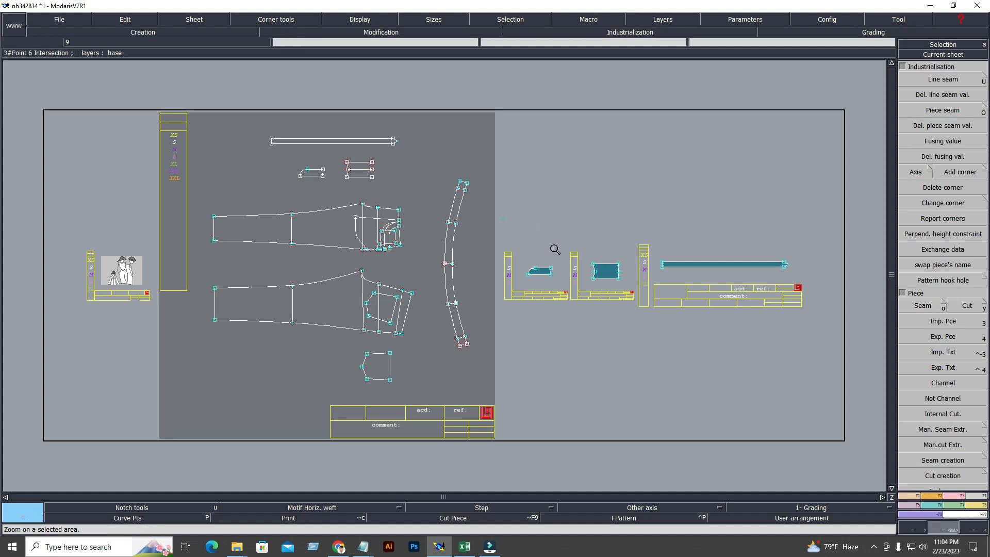
left_click(842, 311)
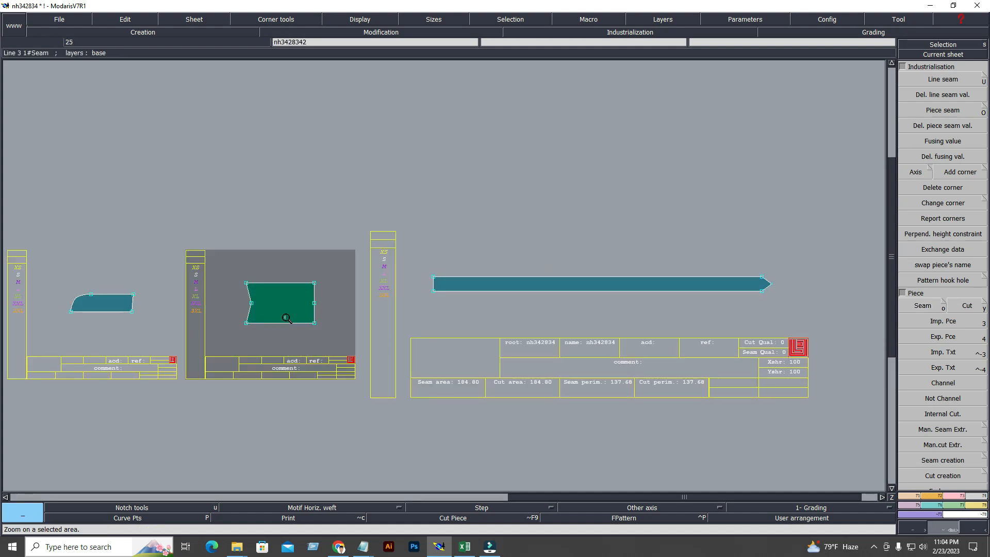
left_click(287, 318)
key("Page_Up")
key("Page_Up")
key("Page_Up")
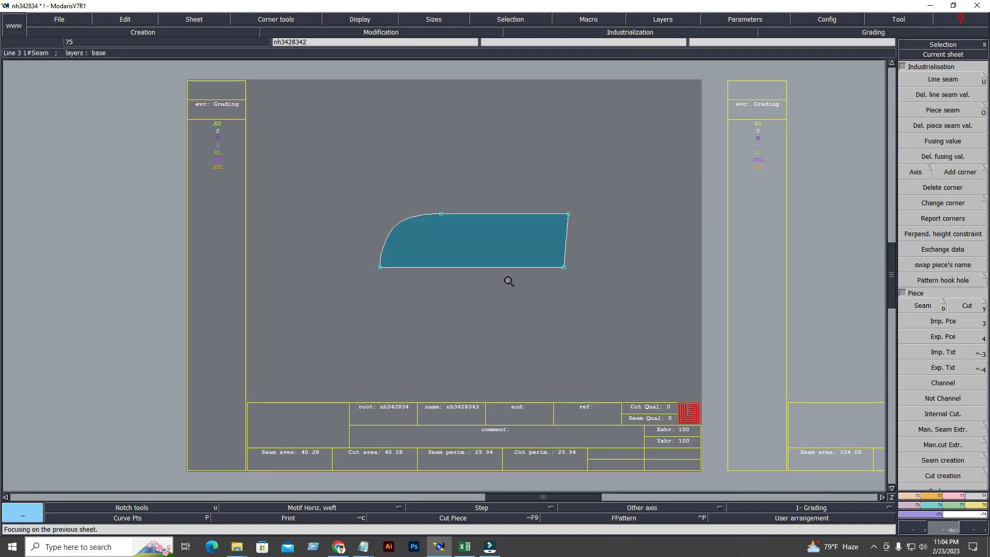
key("Page_Up")
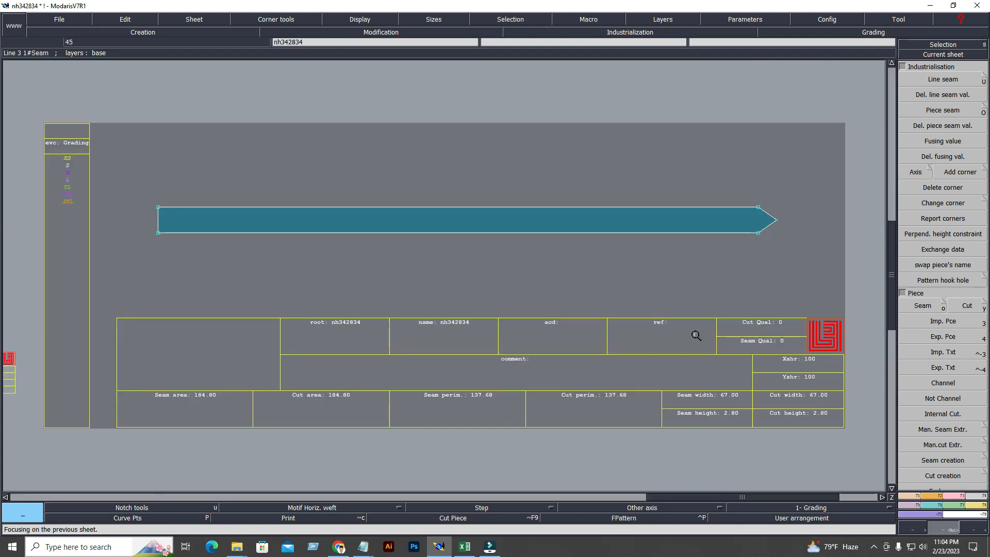
key("j")
Extract the five-sided pocket and the yoke strip at the waist end of the lower trouser panel as seam pieces.
left_click_drag(172, 149, 490, 412)
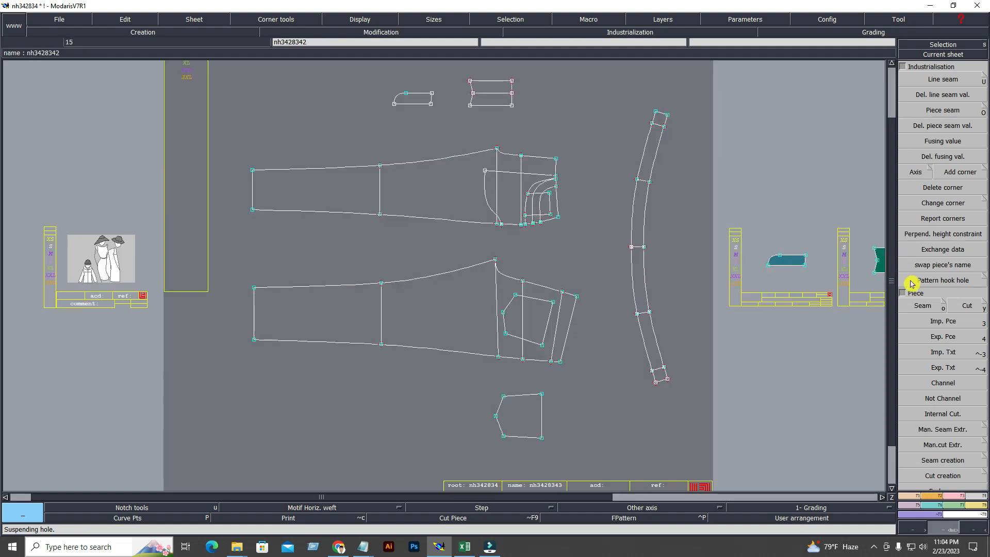
left_click(923, 305)
left_click(524, 428)
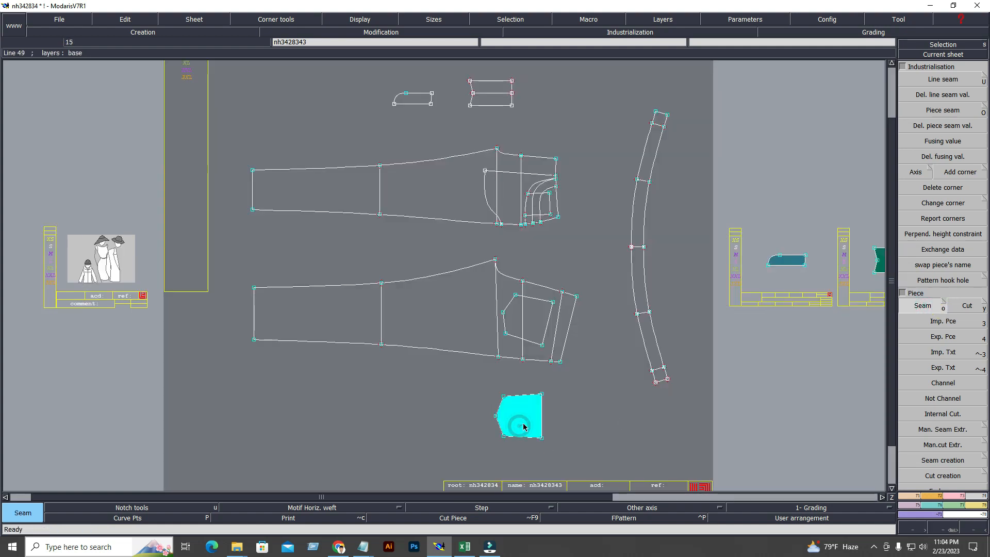
left_click(566, 334)
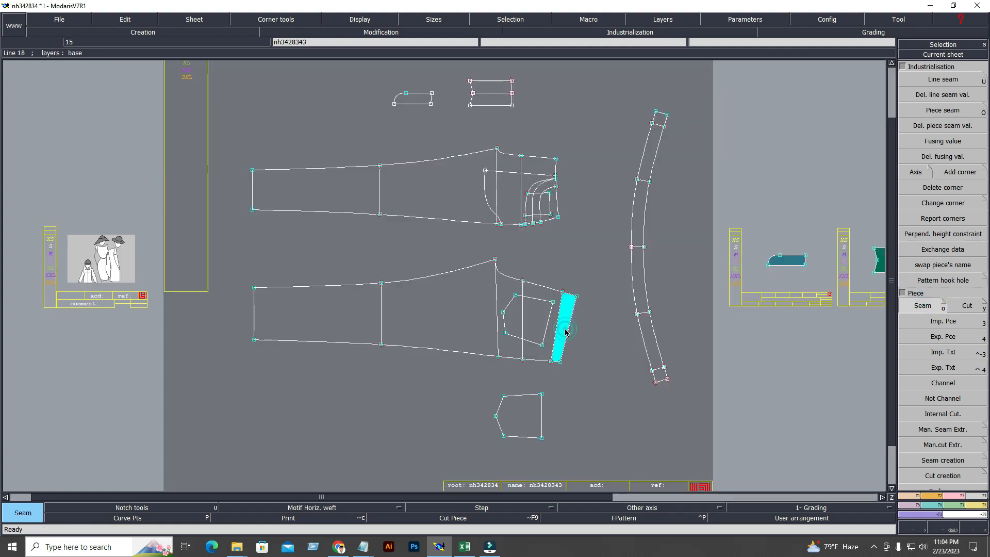
key("8")
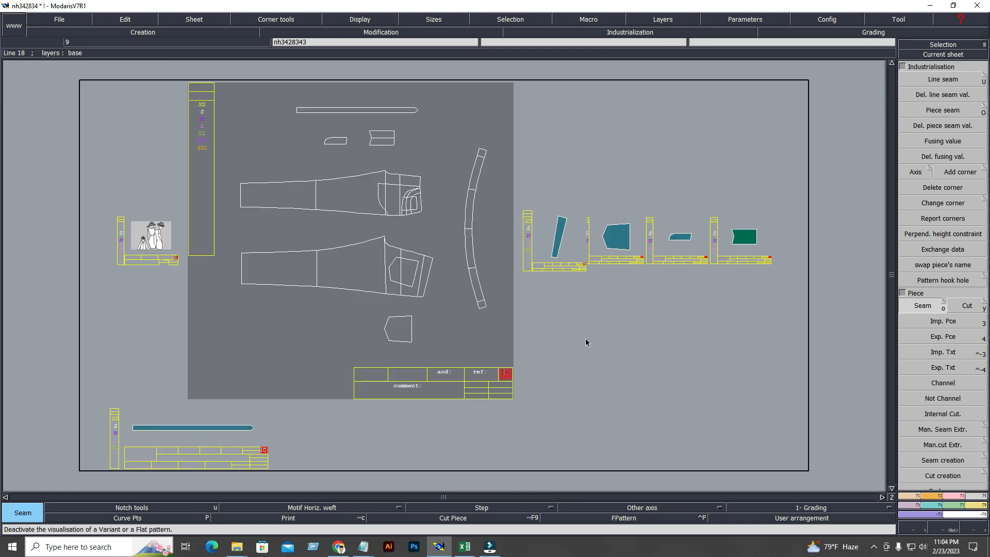
left_click(575, 251)
left_click(601, 239)
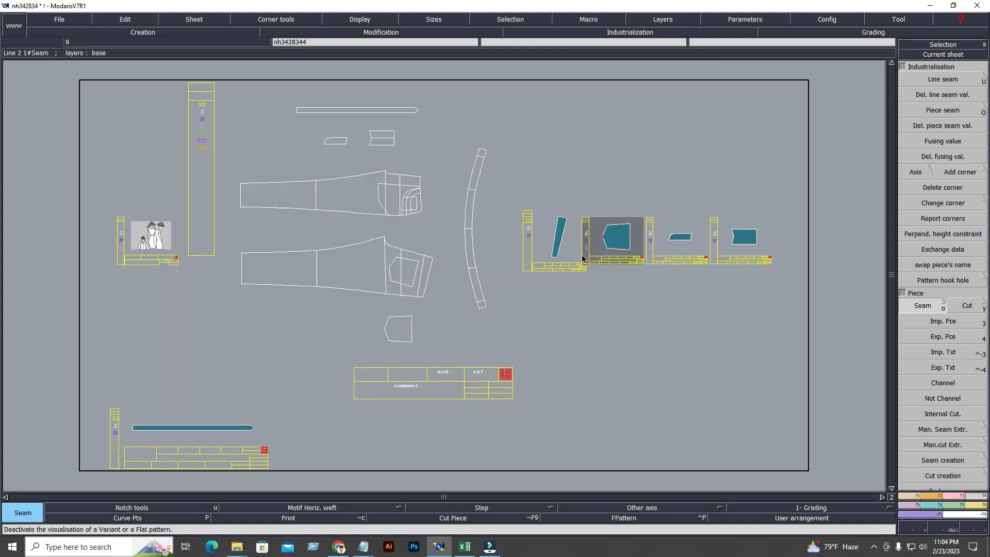
Select the knee, thigh and hip lines and the patch pocket outline inside the lower trouser panel as internal lines.
left_click(367, 279)
key("9")
key("Return")
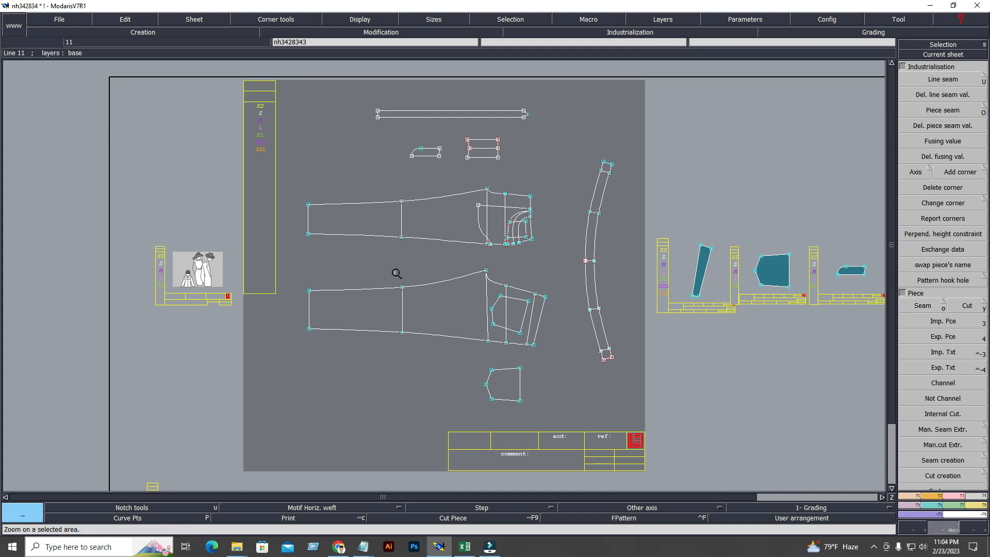
left_click_drag(234, 231, 596, 364)
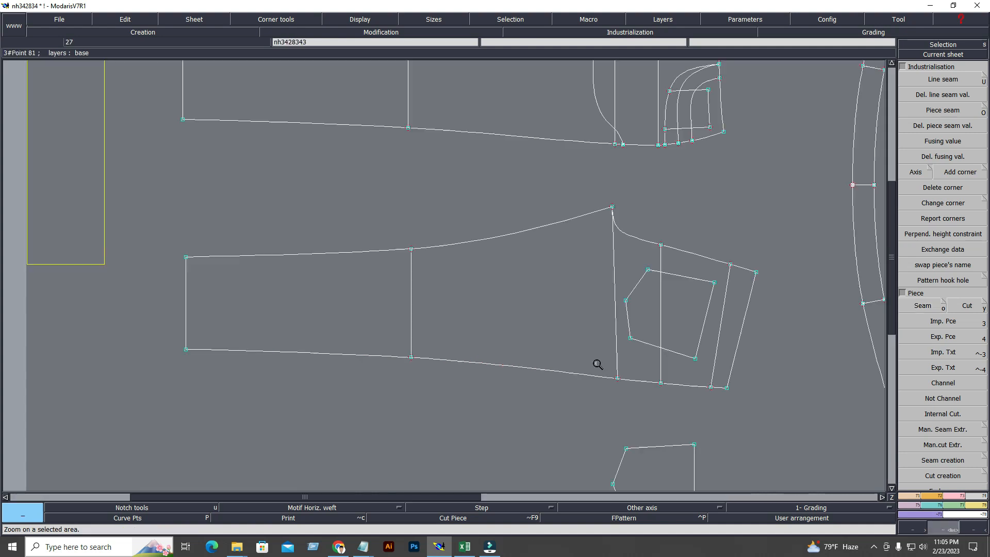
left_click_drag(559, 200, 727, 404)
left_click(425, 300)
left_click(411, 299)
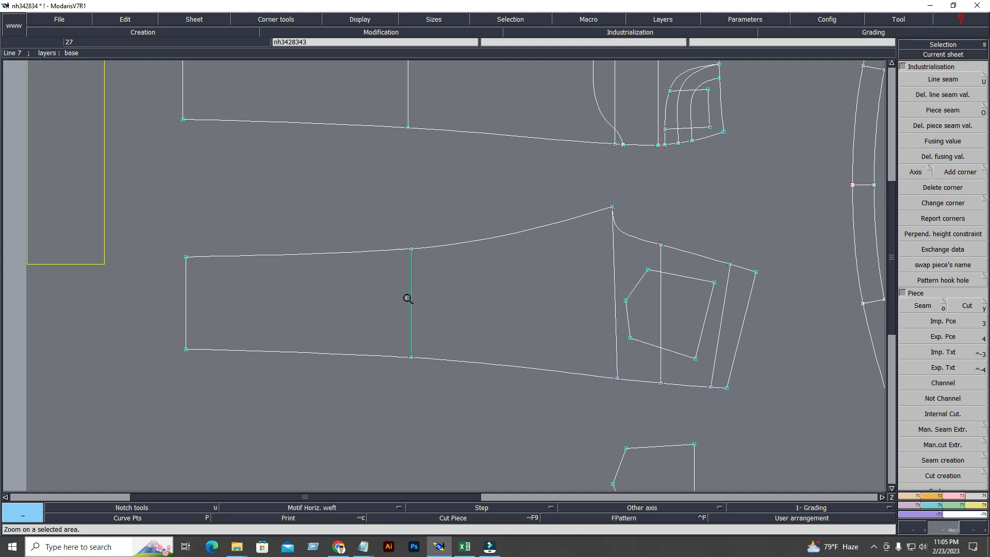
left_click_drag(396, 206, 722, 406)
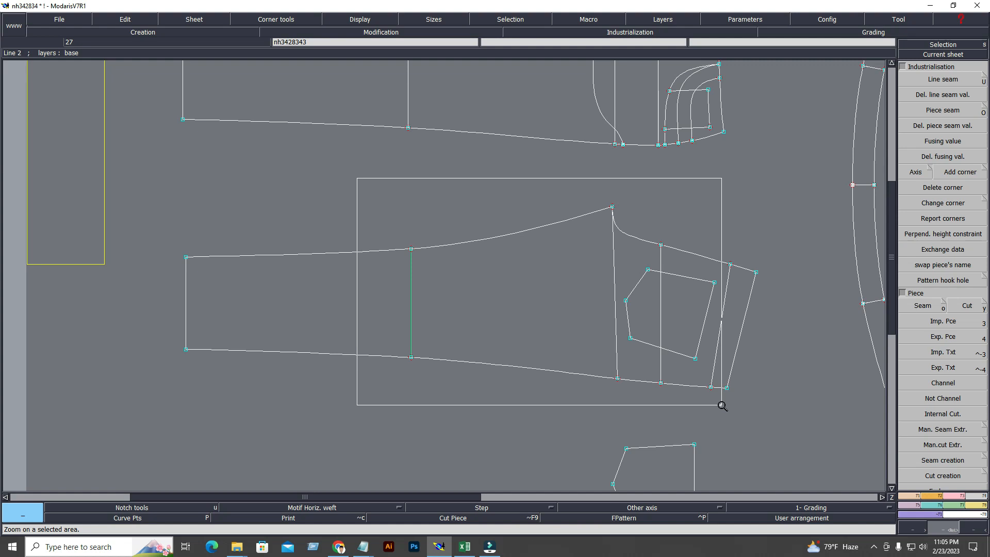
left_click_drag(721, 406, 721, 406)
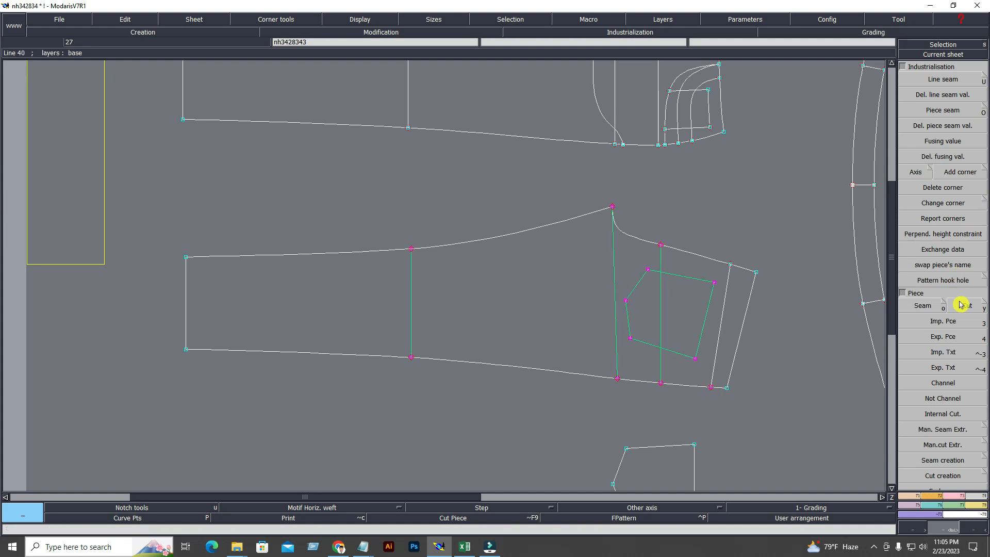
Extract the lower trouser panel without its yoke as a seam piece, including all pocket areas and the selected internal lines.
left_click(934, 306)
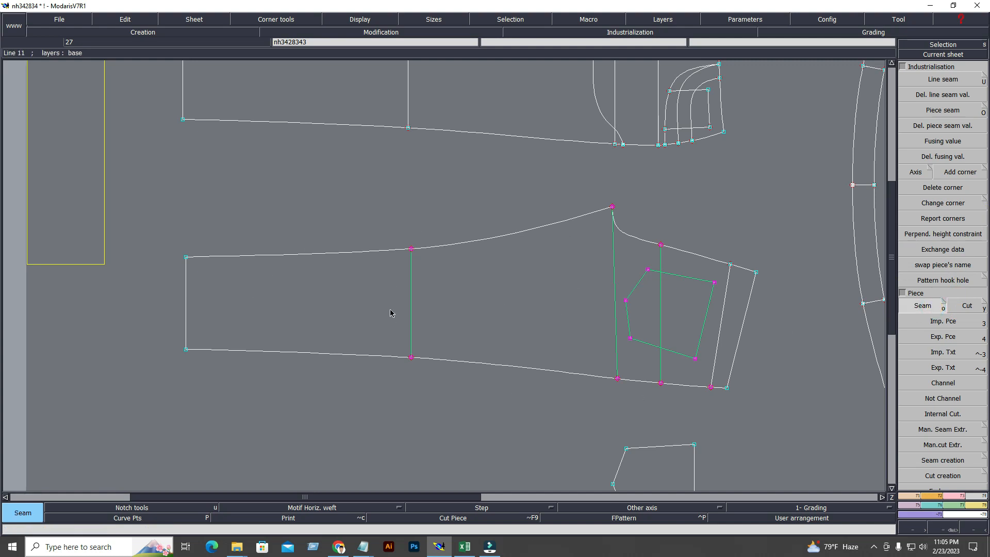
left_click(301, 296)
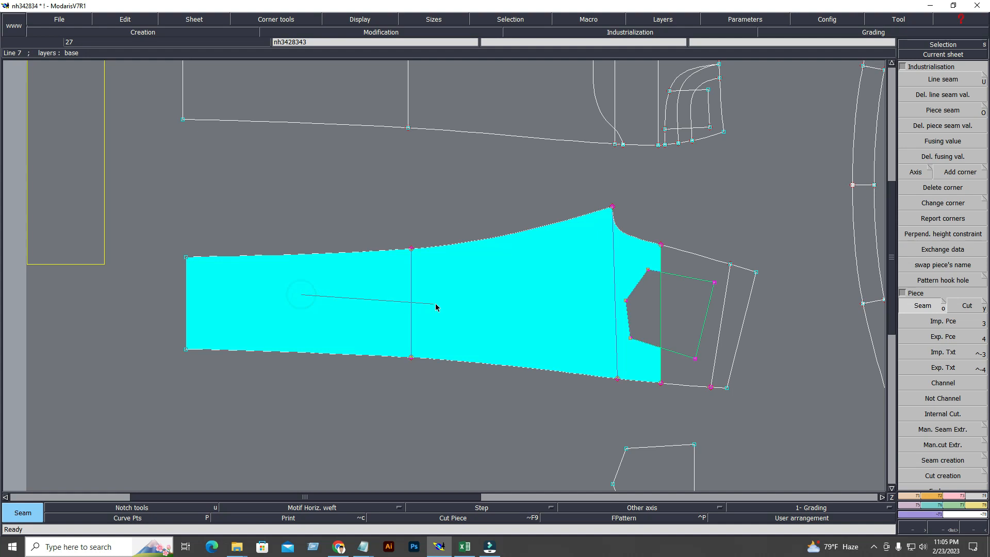
left_click(494, 302)
left_click(674, 263)
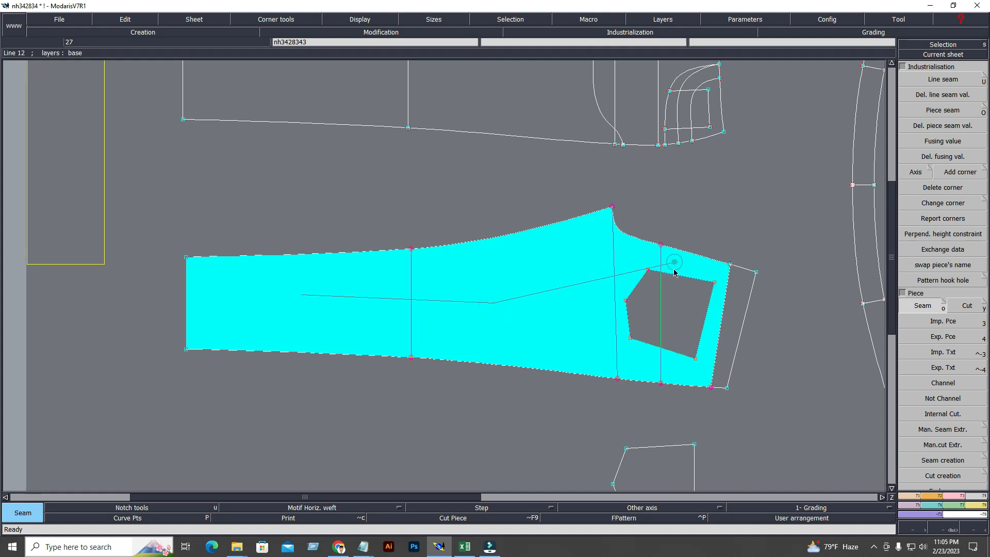
left_click(677, 320)
left_click(629, 280)
left_click(658, 372)
left_click(680, 300)
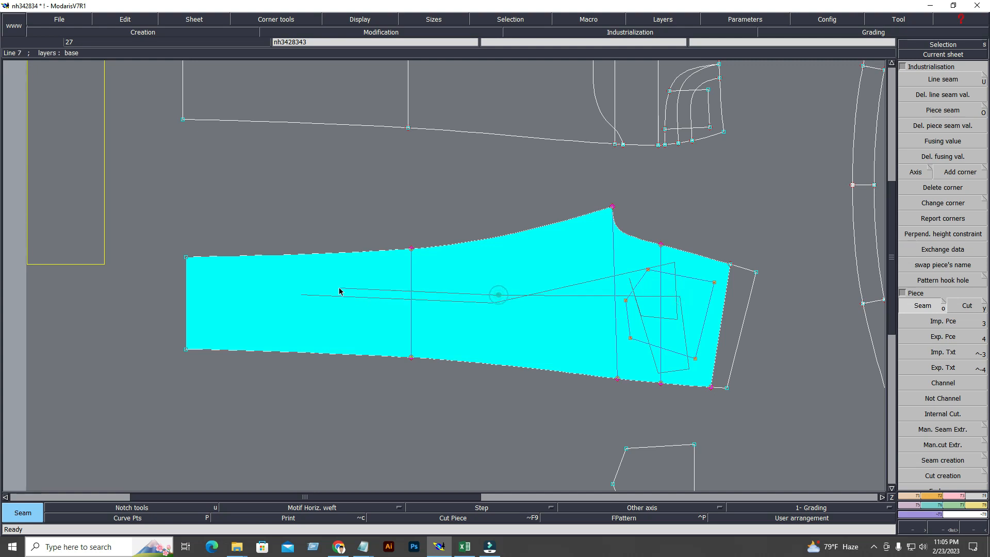
right_click(538, 301)
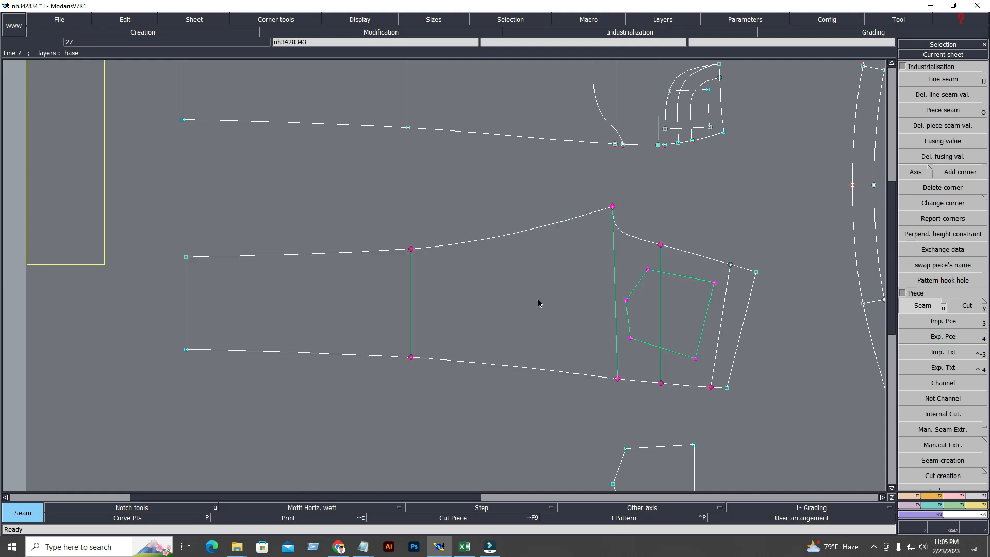
key("j")
key("Return")
left_click_drag(466, 158, 812, 302)
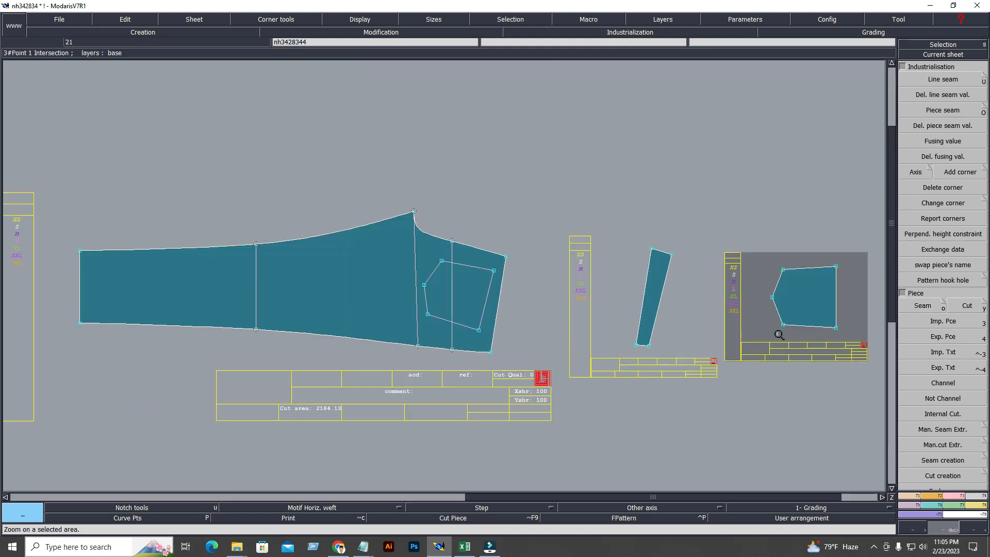
left_click(398, 305)
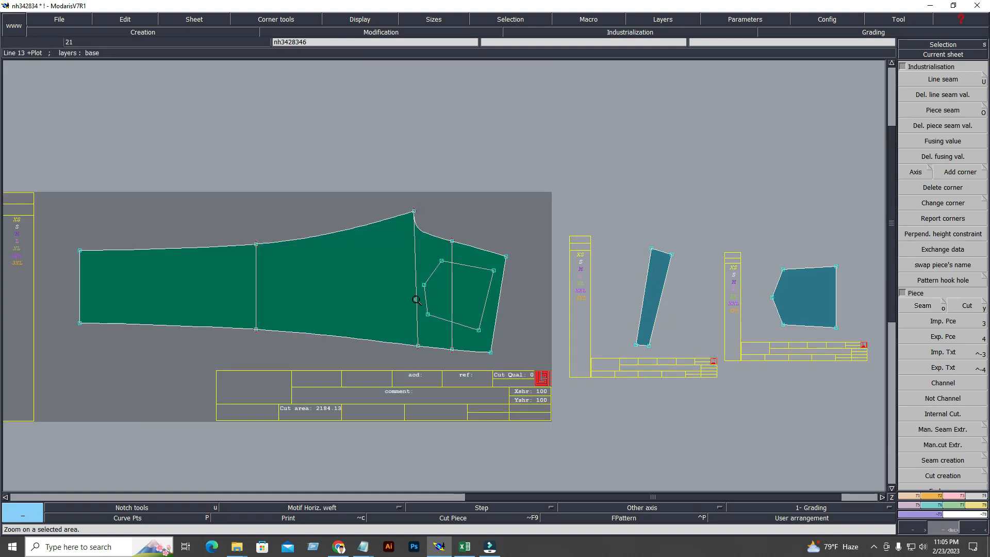
left_click(416, 300)
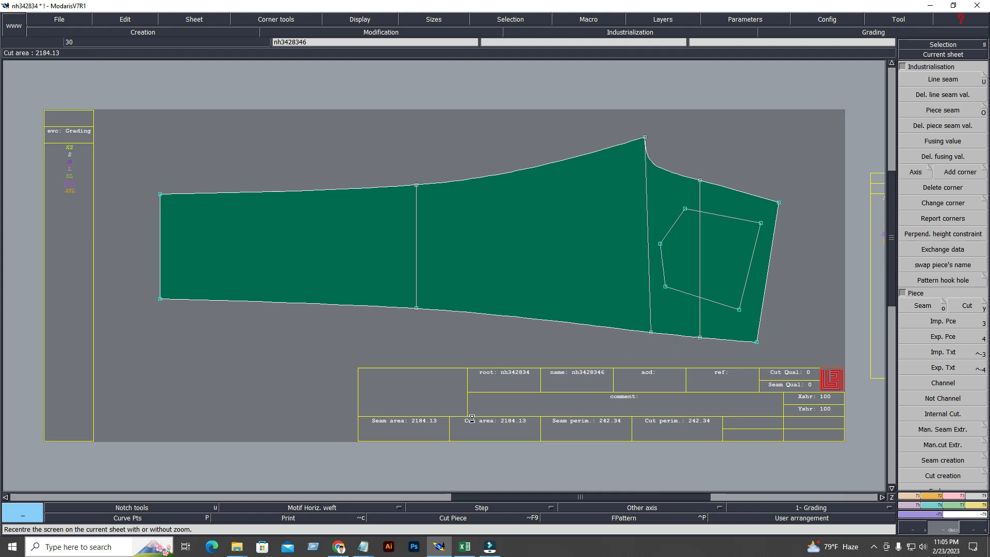
Select the hip, thigh and knee lines inside the upper trouser panel of the base pattern.
key("j")
key("Return")
left_click(232, 427)
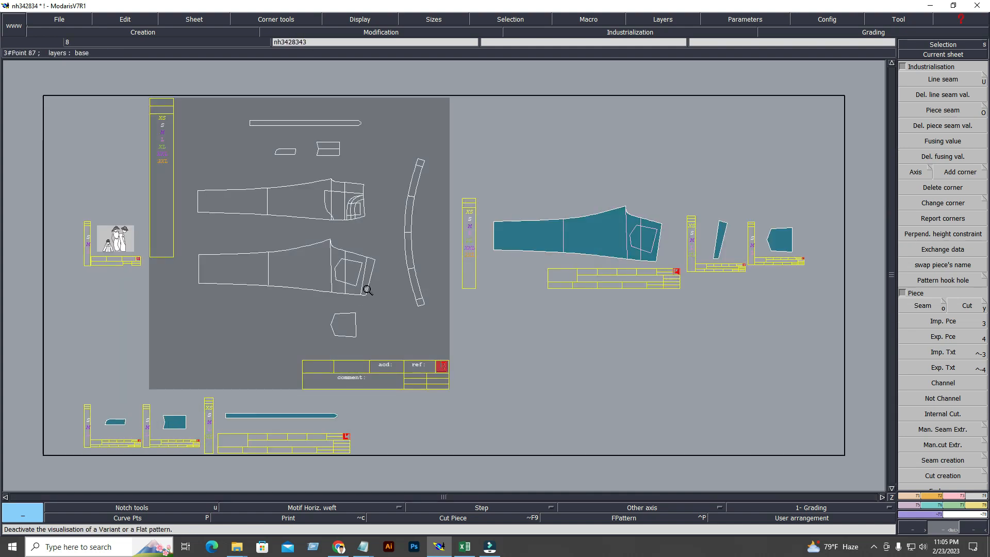
mouse_move(149, 142)
left_mouse_down()
mouse_move(315, 215)
mouse_move(396, 234)
left_mouse_up()
left_click_drag(134, 218, 813, 417)
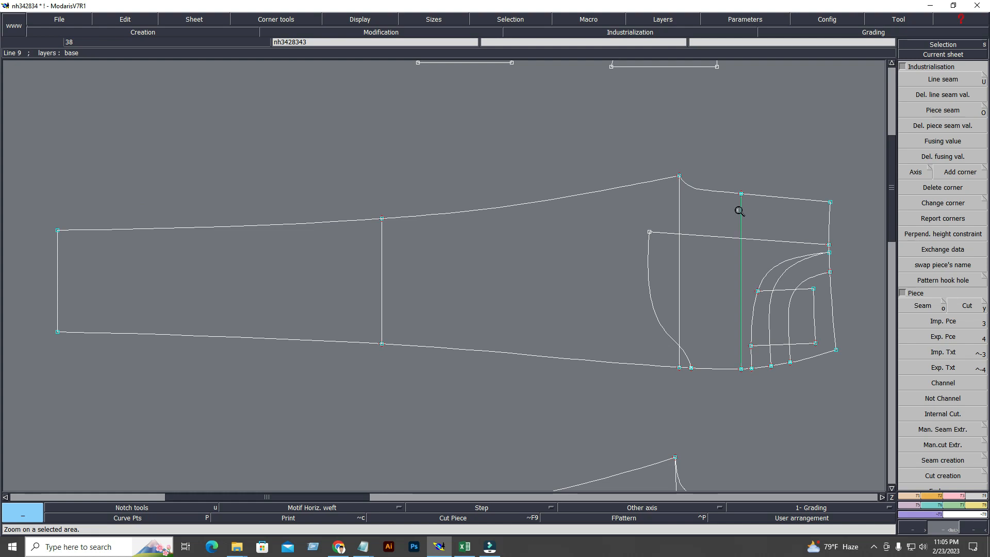
left_click(678, 211)
left_click(382, 279)
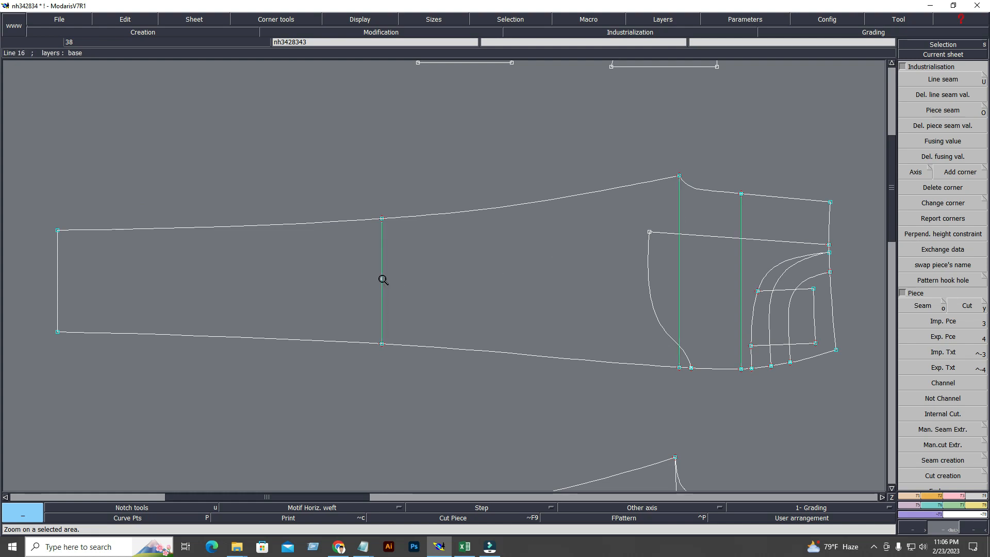
Extract the upper trouser panel up to the innermost curved pocket opening as a seam piece, keeping the selected hip, thigh and knee lines.
left_click(917, 251)
left_click(923, 305)
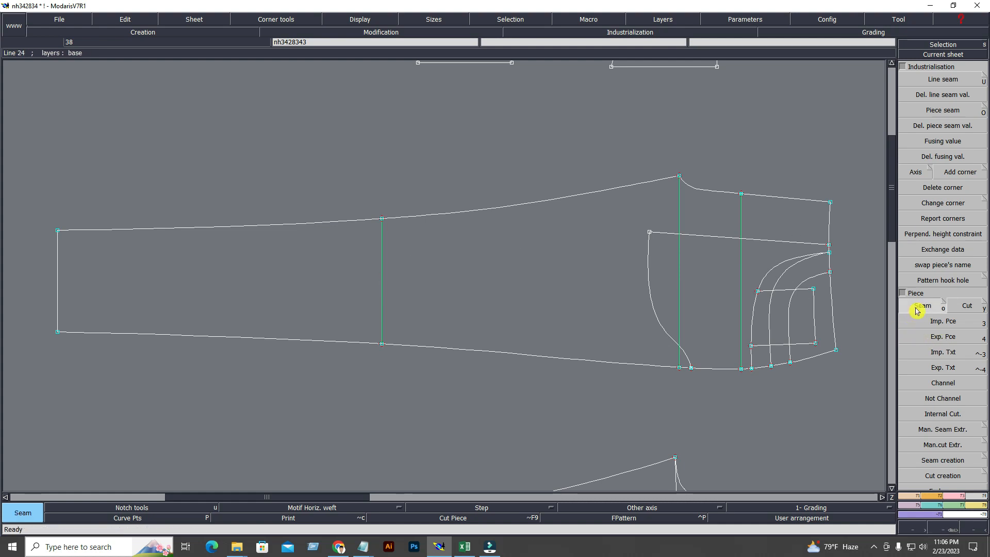
left_click(265, 286)
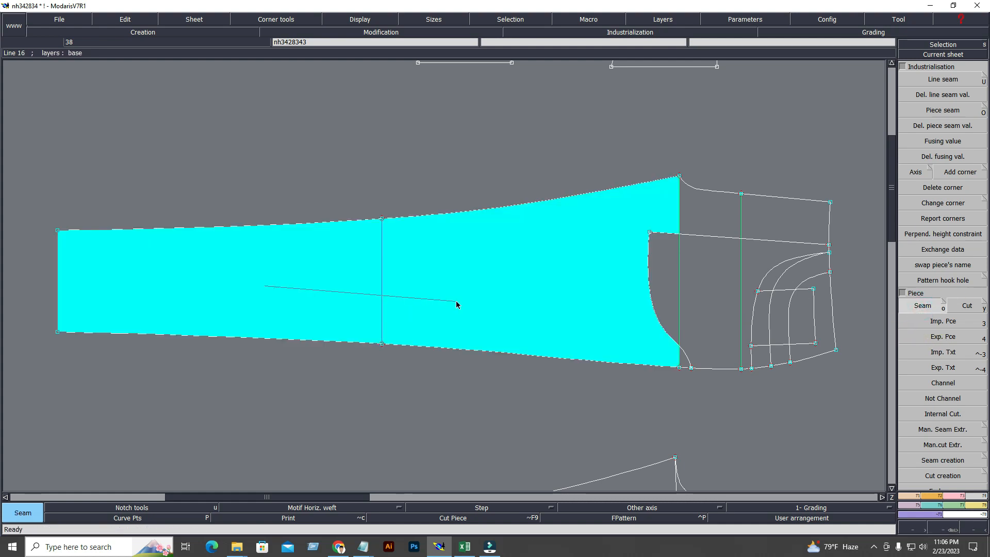
left_click(455, 300)
left_click(772, 220)
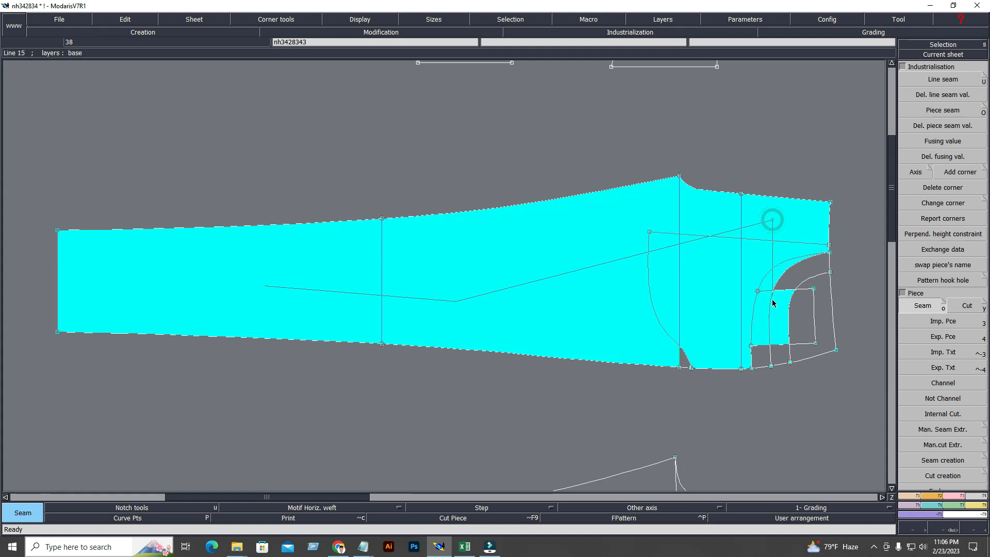
left_click(770, 355)
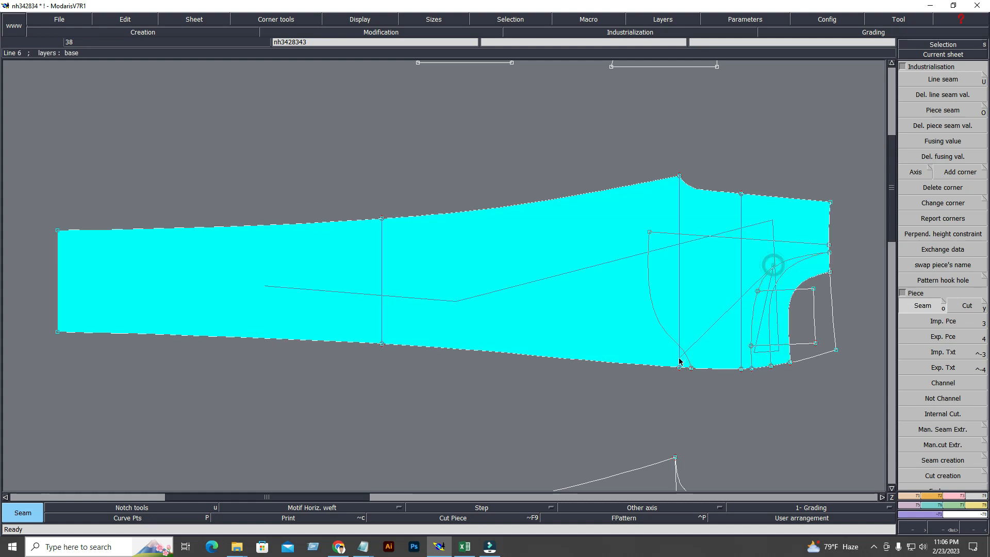
left_click(611, 353)
left_click(297, 311)
left_click(302, 285)
left_click(526, 267)
left_click(616, 265)
right_click(699, 289)
key("j")
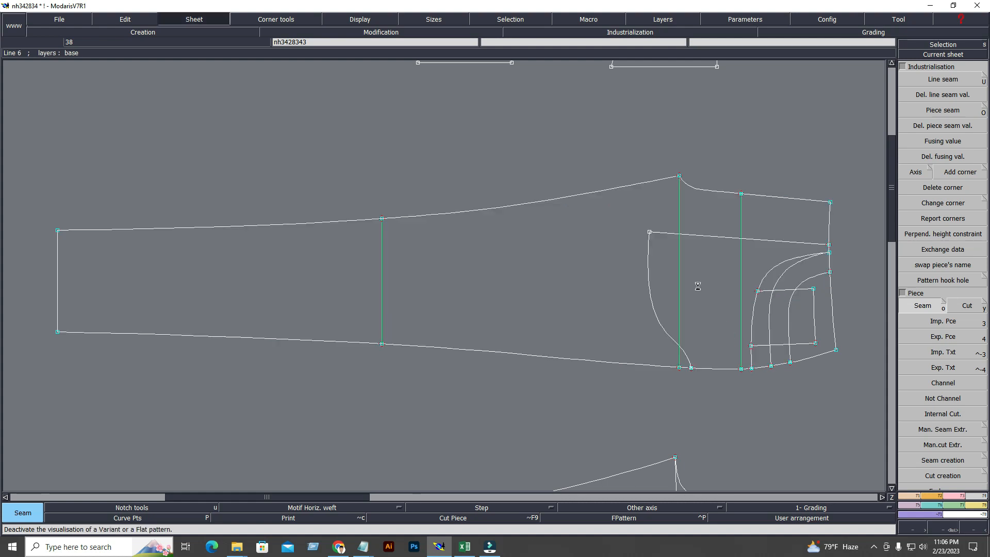
Examine the extracted upper trouser panel piece up close in all sizes, comparing it with the other trouser panel piece.
left_click(545, 246)
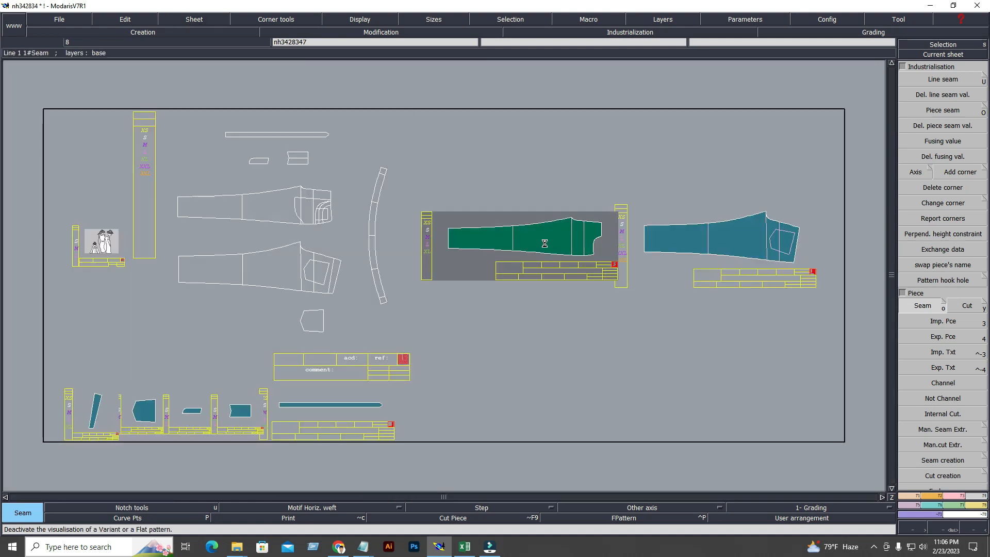
key("Home")
key("F10")
key("F10")
key("j")
left_click(740, 214)
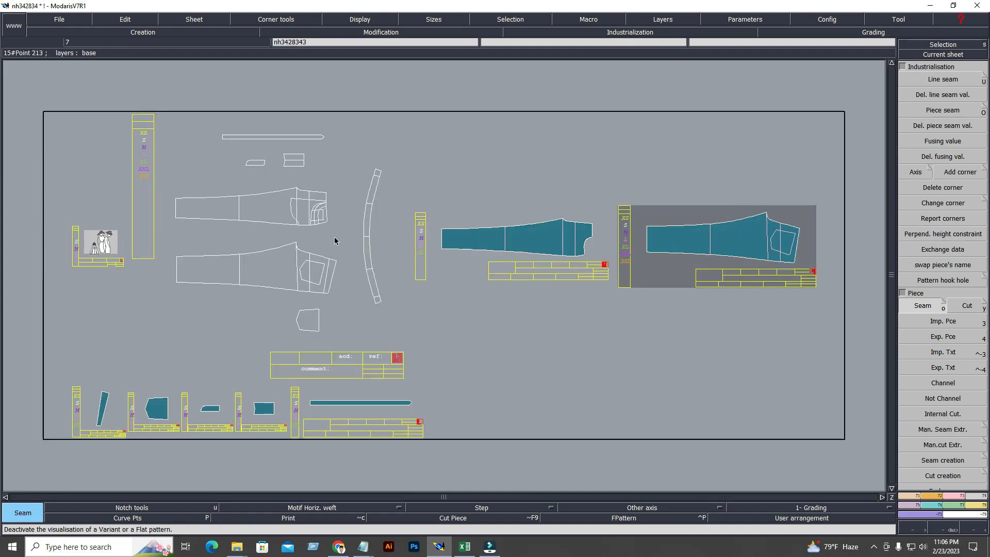
Extract the narrow curved facing strip along the pocket opening of the base pattern's upper trouser panel as a seam piece.
left_click(298, 224)
key("Return")
left_click_drag(263, 169, 402, 248)
left_click_drag(140, 146, 489, 396)
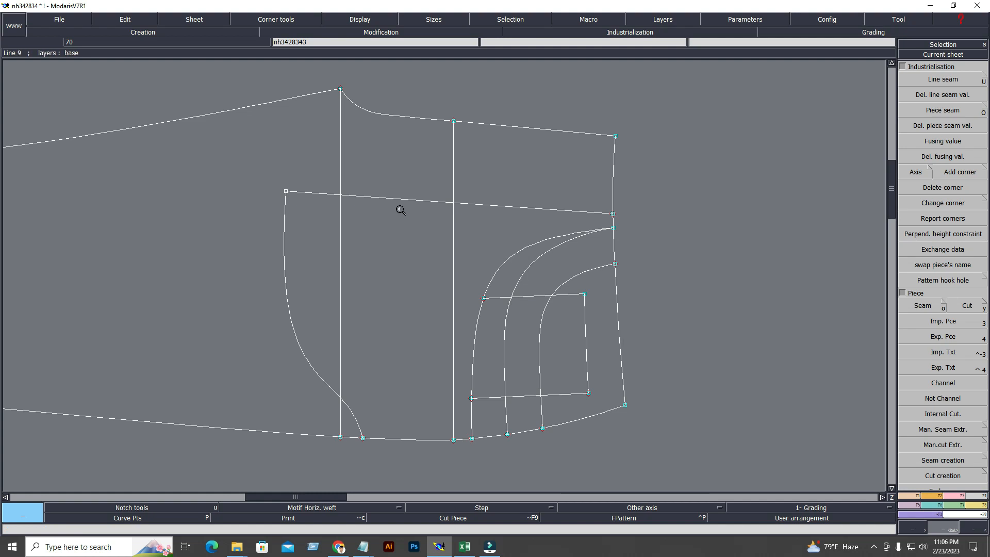
left_click(923, 306)
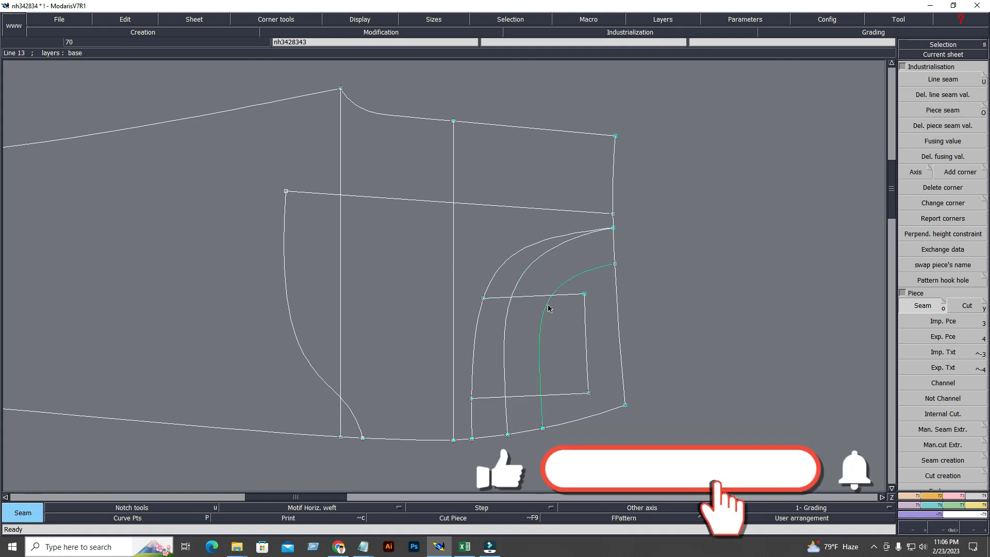
Extract the whole corner area within the outermost pocket curve as a seam piece, keeping the small pocket outline and opening curve as internal lines.
left_click_drag(465, 278, 611, 412)
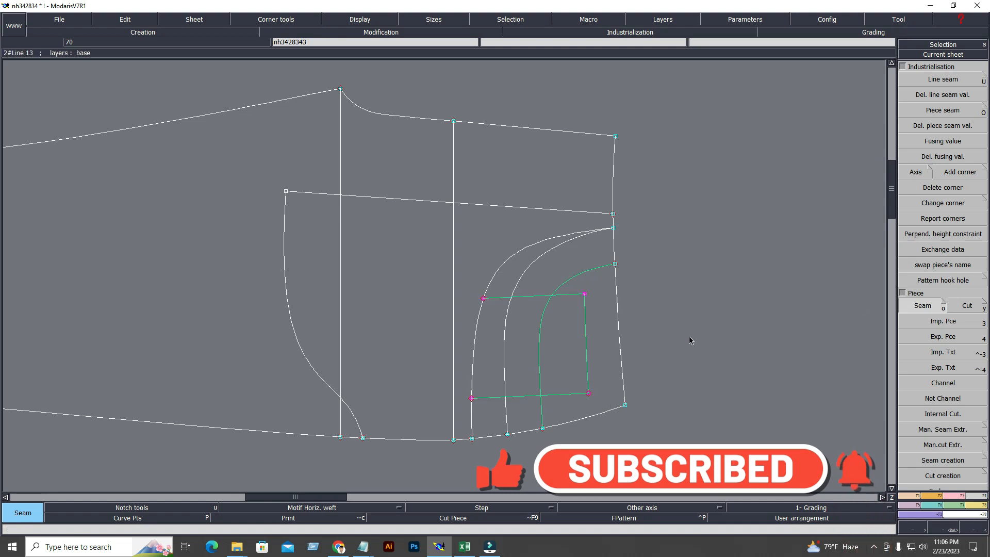
left_click(604, 362)
left_click(568, 378)
left_click(522, 413)
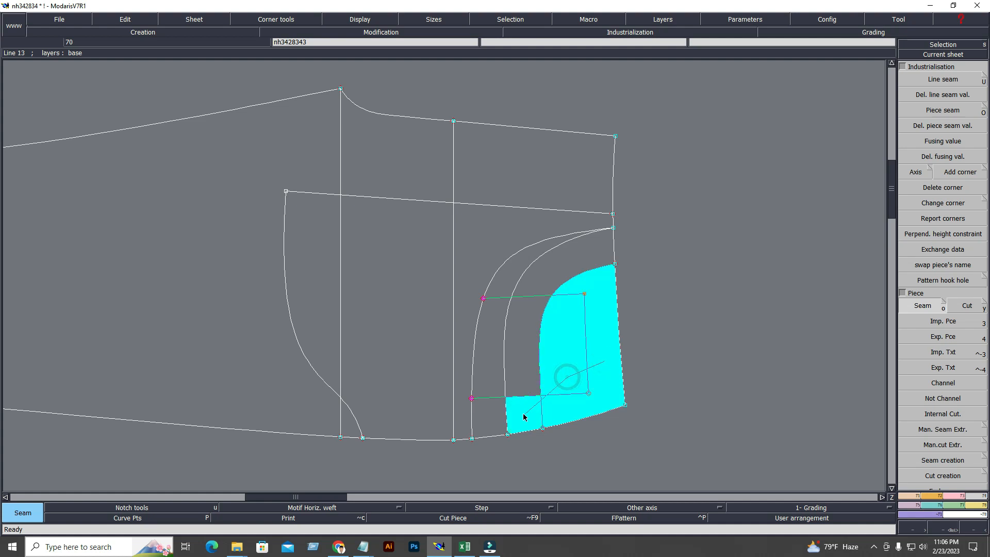
left_click(491, 417)
left_click(496, 381)
left_click(509, 284)
left_click(561, 280)
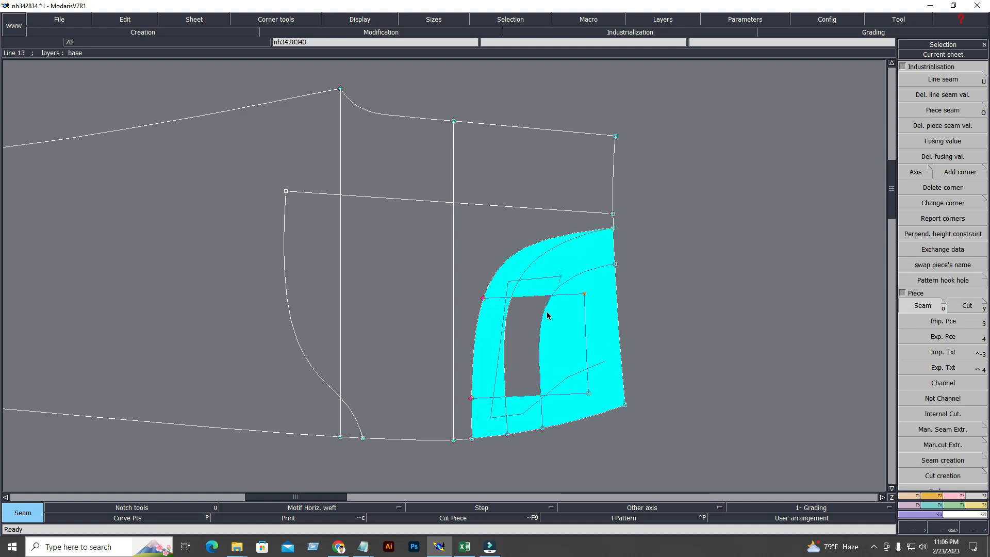
left_click(528, 358)
right_click(585, 362)
right_click(672, 334)
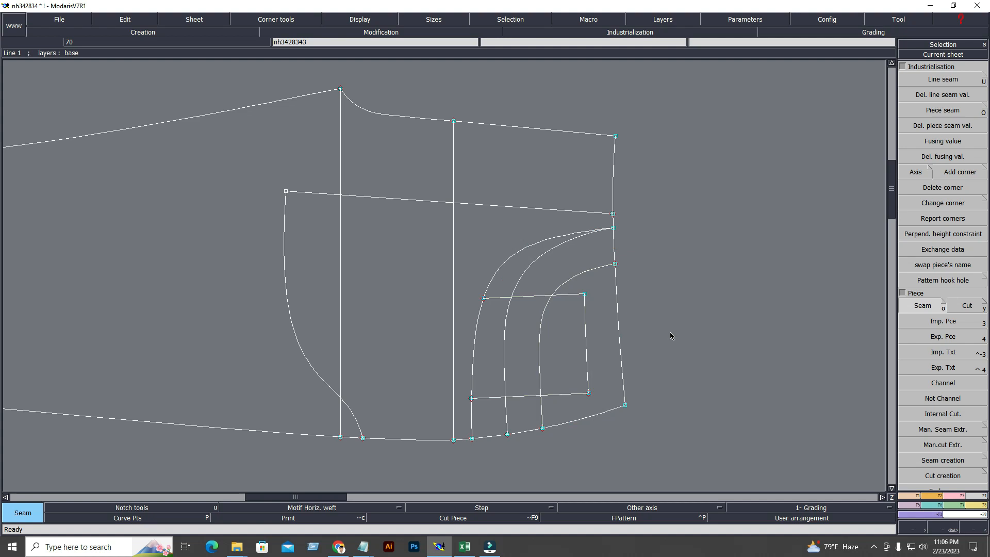
Examine the extracted curved pocket facing piece and its internal small pocket and opening lines up close.
key("8")
left_click(502, 235)
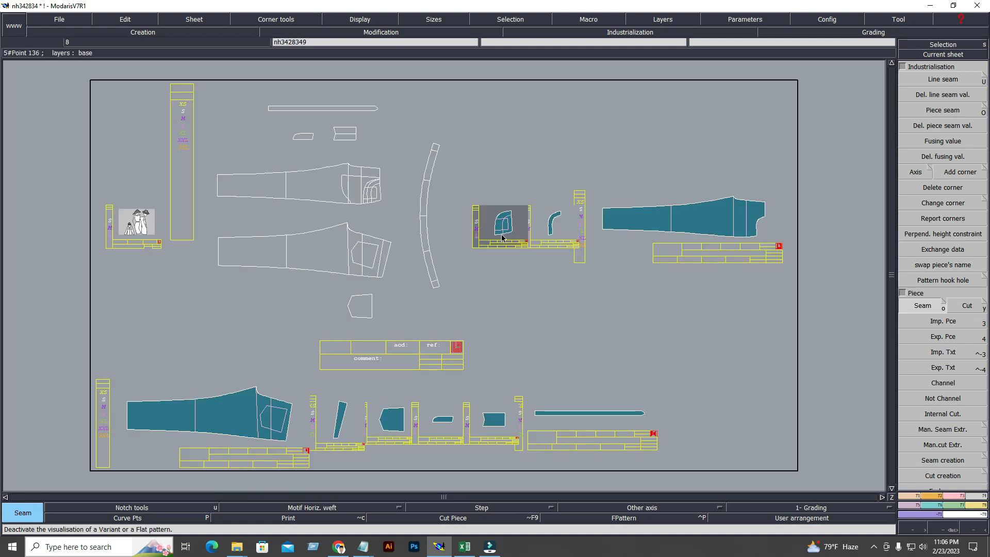
key("Home")
key("space")
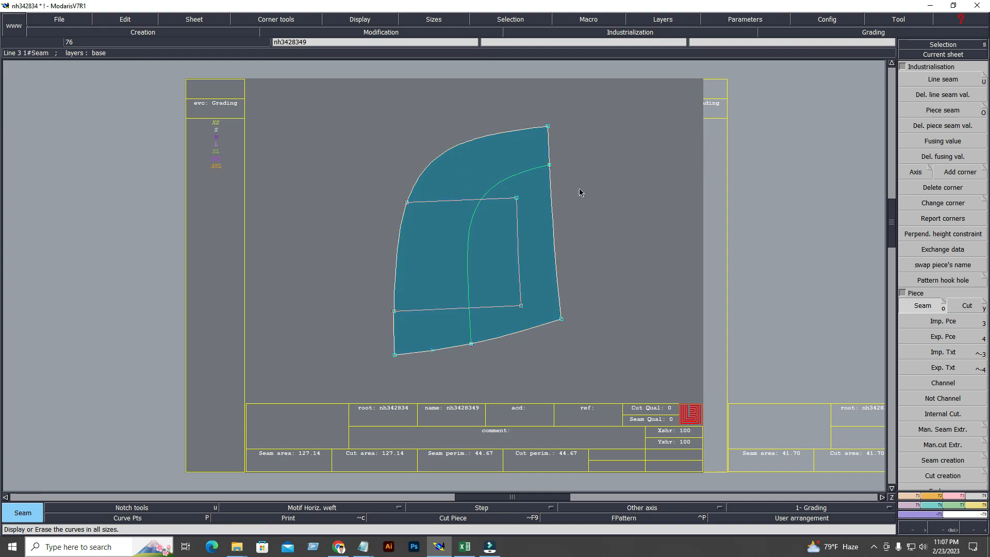
key("8")
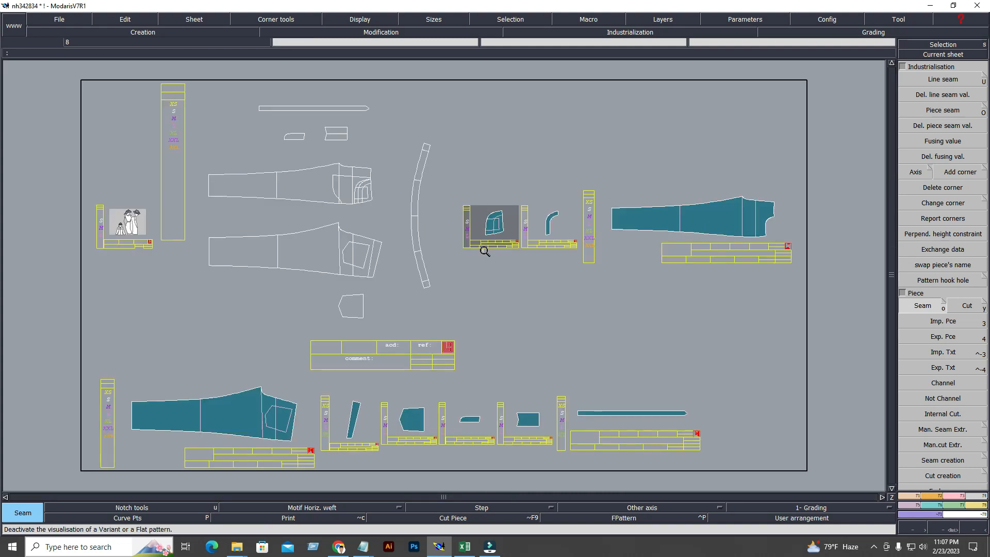
key("Return")
left_click_drag(468, 184, 529, 271)
left_click_drag(316, 159, 537, 342)
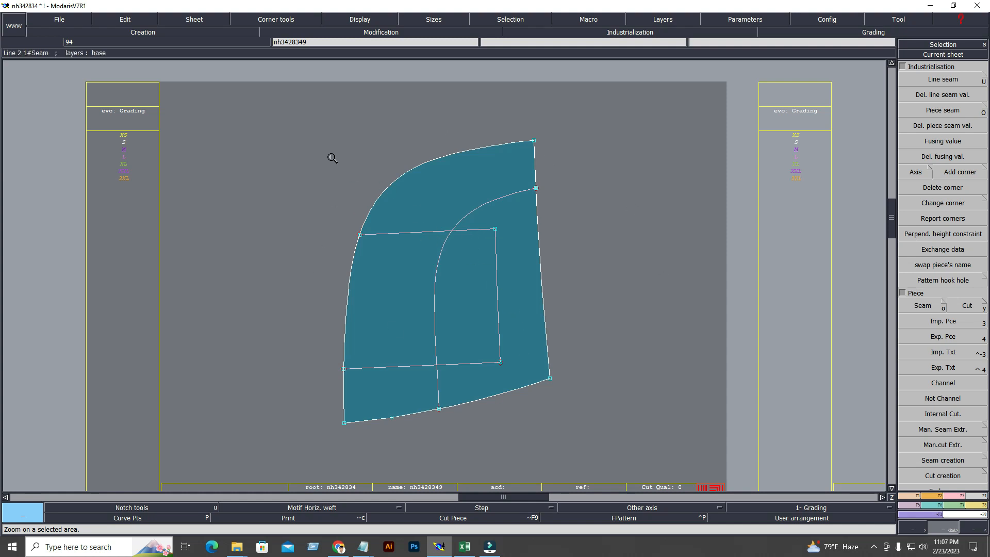
key("j")
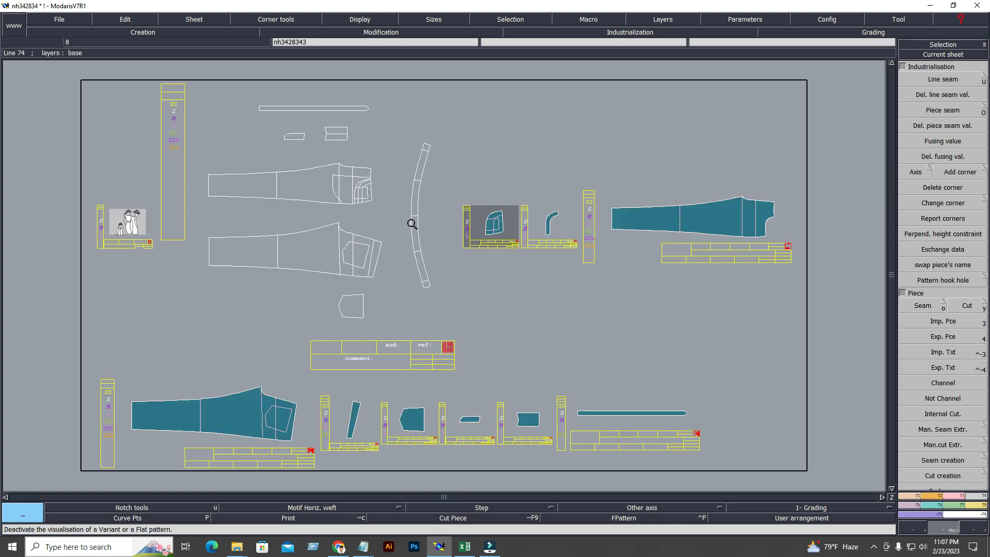
Extract the full pocket bag of the upper trouser panel as a seam piece, keeping the pocket opening curve as an internal line.
left_click(360, 199)
left_click_drag(301, 152, 419, 222)
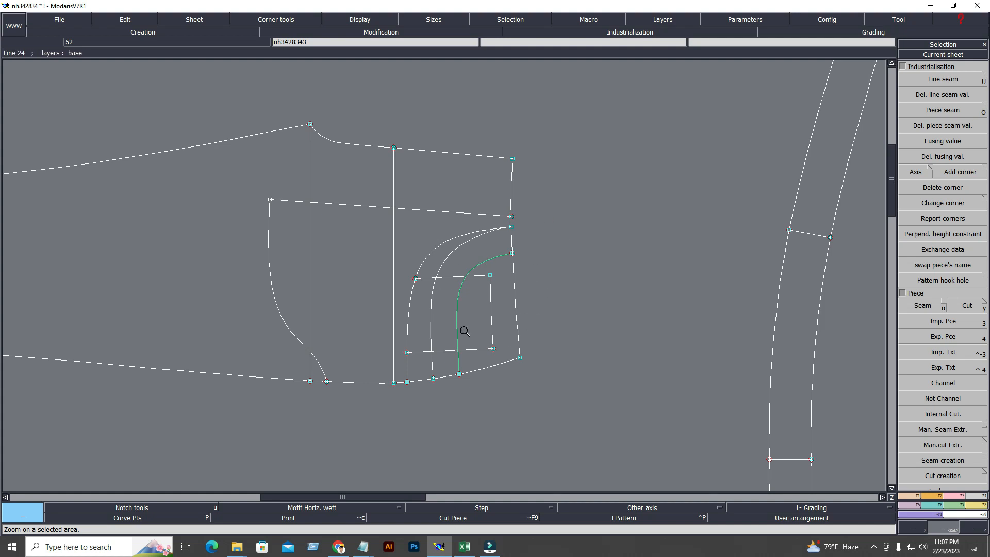
left_click(923, 308)
left_click(292, 250)
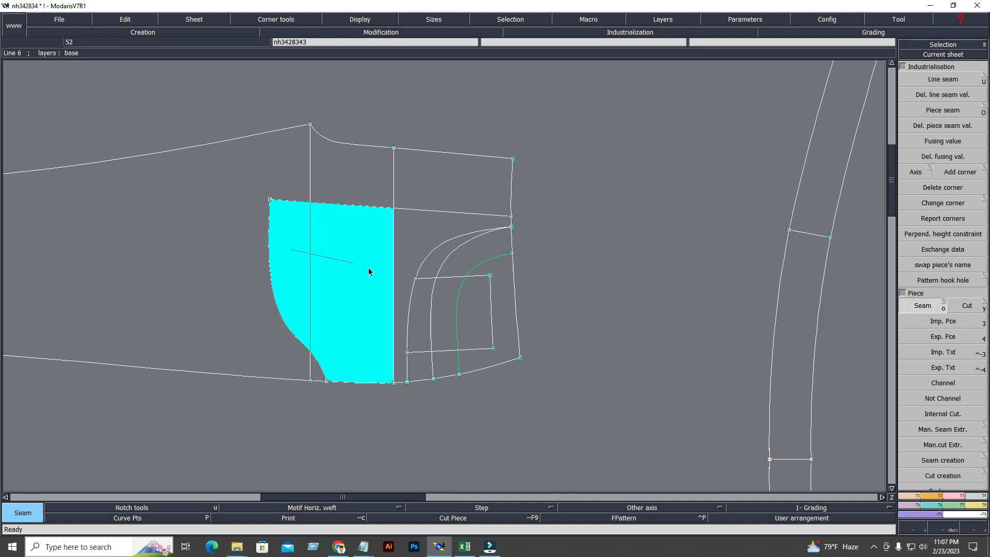
left_click(479, 291)
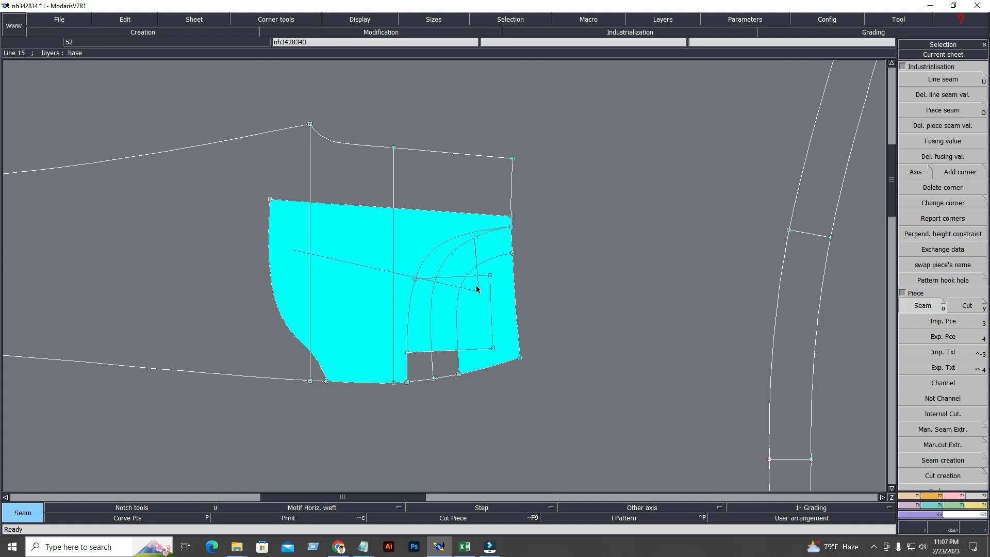
left_click(453, 355)
right_click(309, 329)
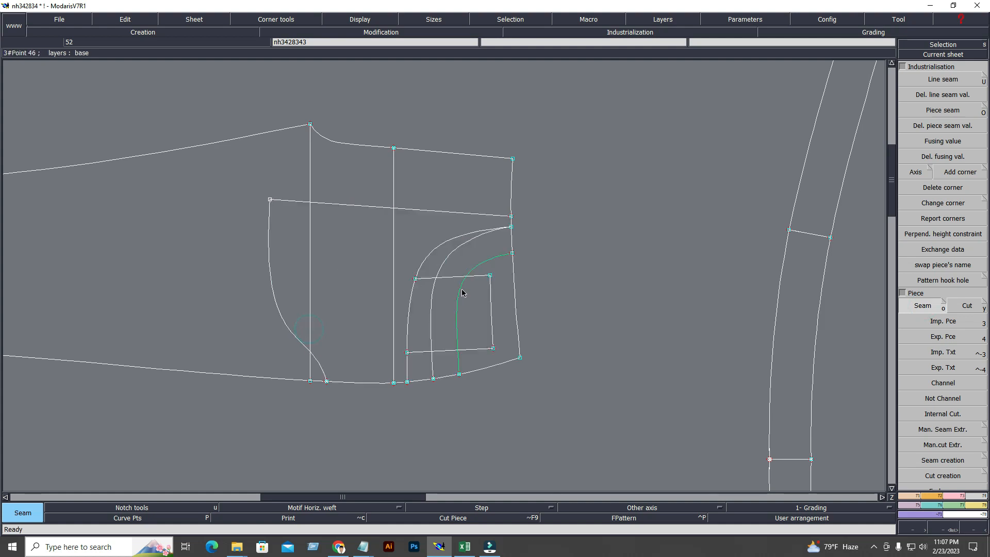
Mirror the pocket bag piece with Sym2Pts about the two ends of its long straight edge, and check the result in all sizes.
key("8")
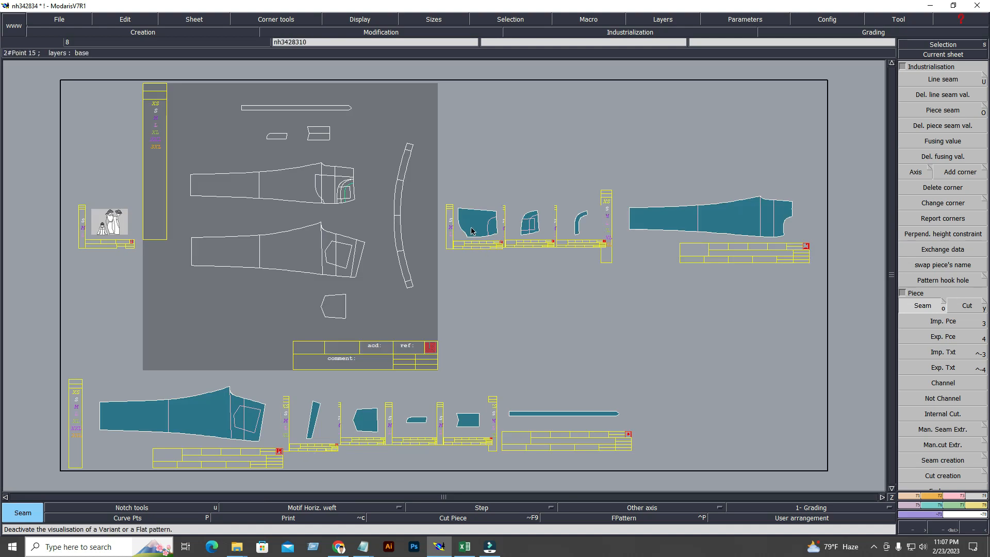
left_click(487, 234)
key("Home")
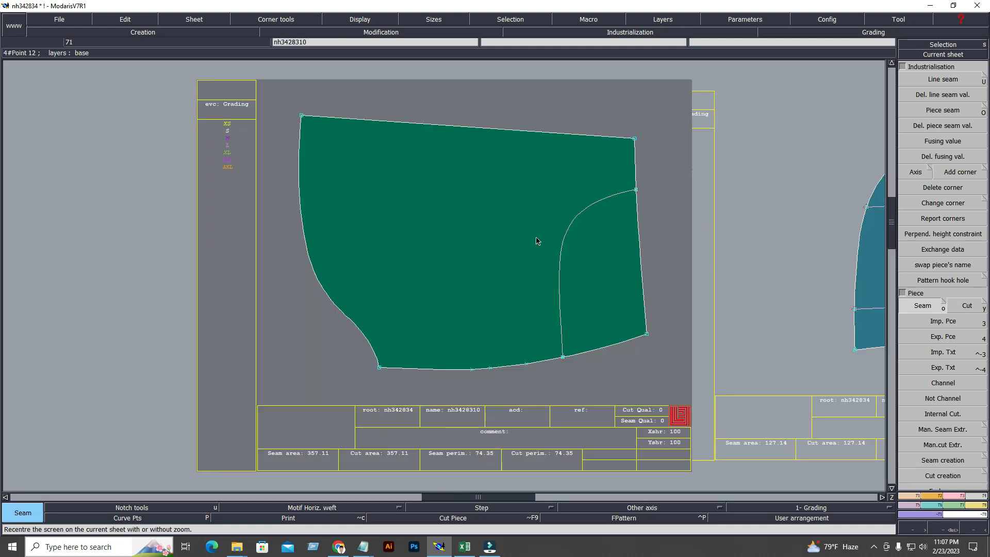
left_click(962, 281)
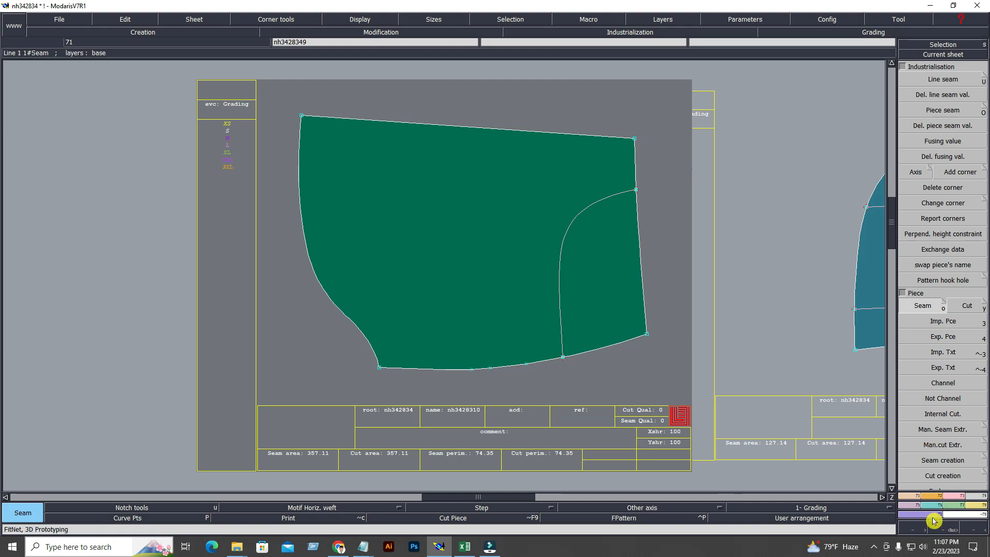
left_click(917, 511)
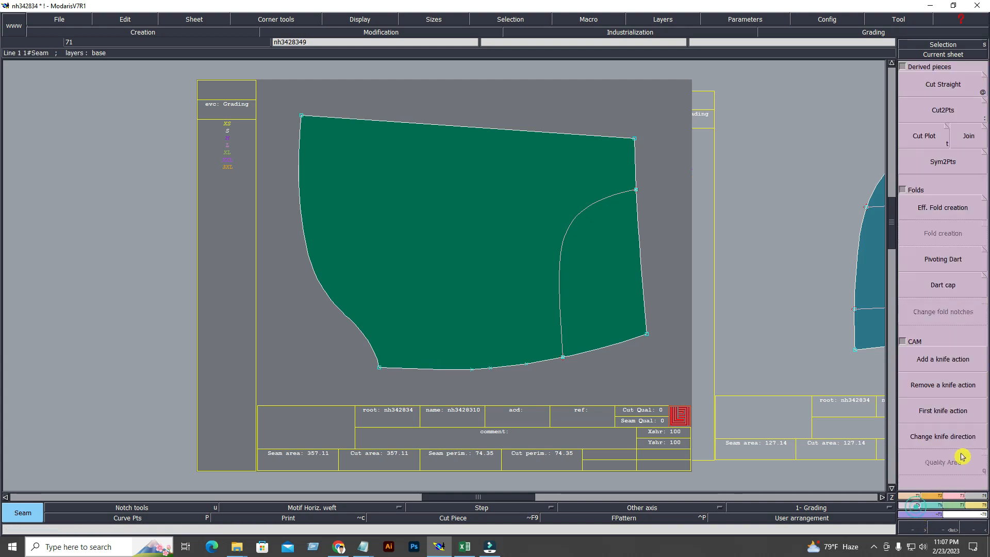
left_click(953, 167)
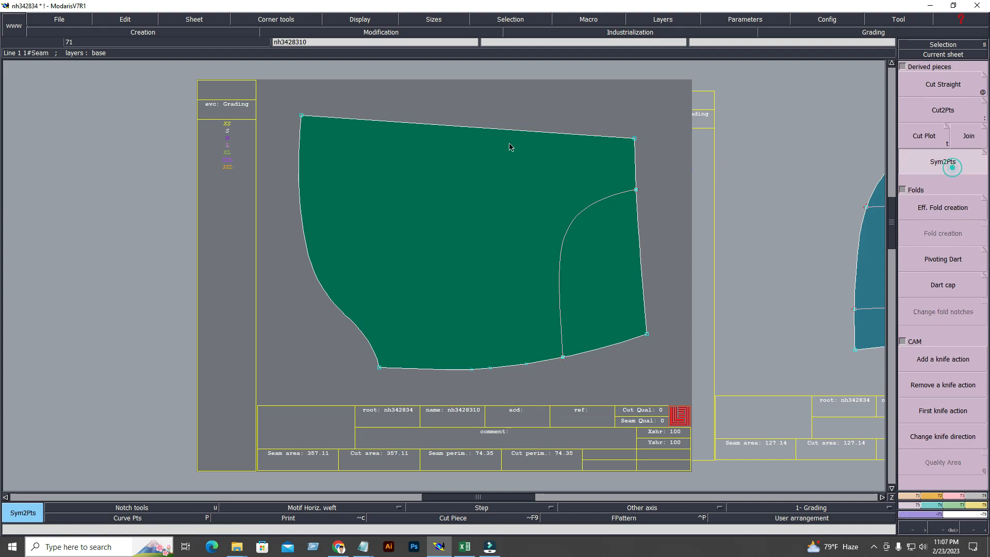
left_click(302, 116)
left_click(634, 139)
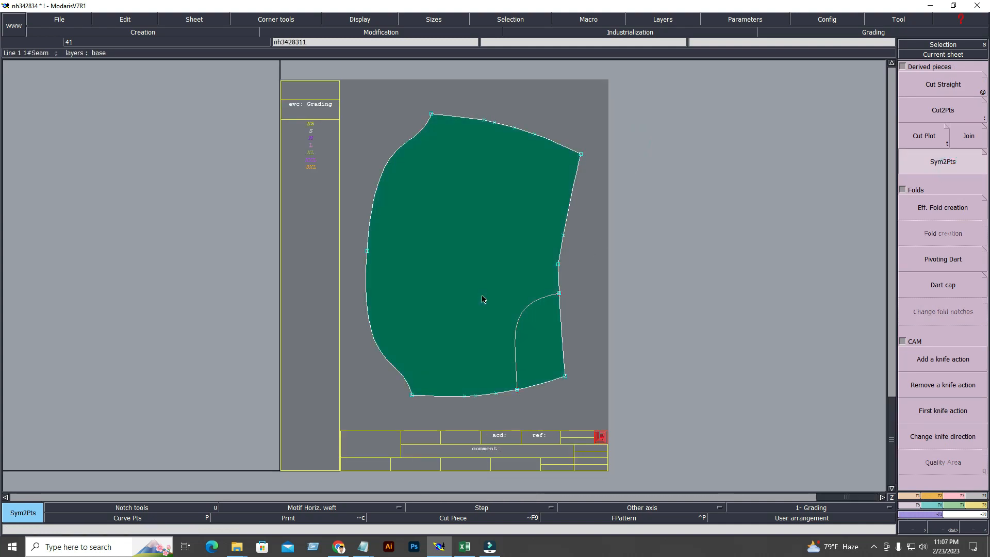
key("F9")
key("F10")
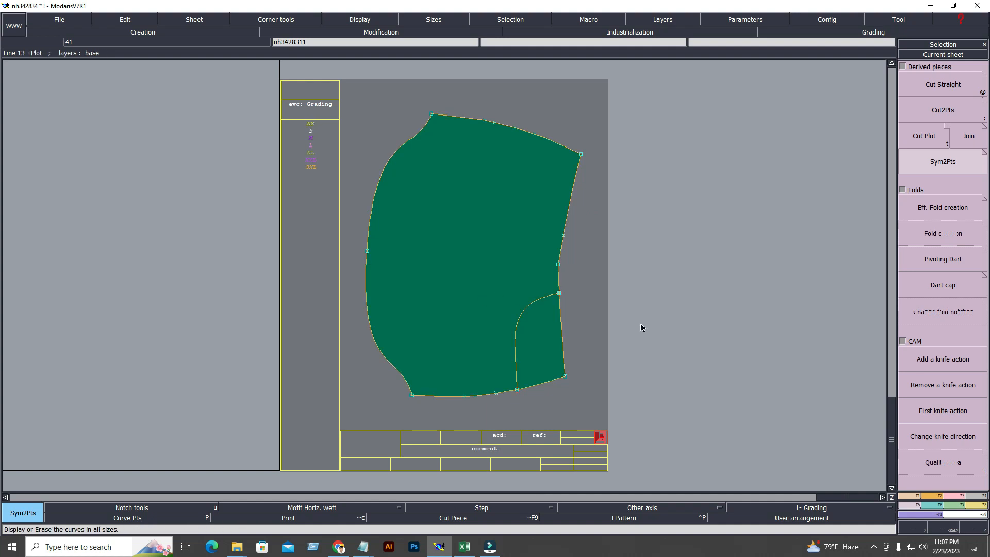
key("F10")
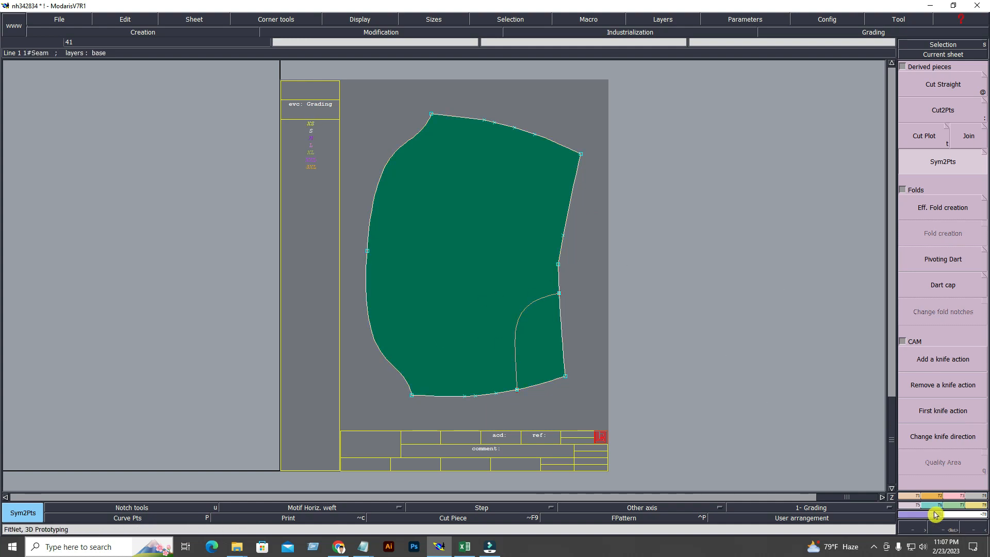
Extract the mirrored pocket bag without the corner area cut off by the pocket opening curve as a new seam piece.
scroll(968, 335, "up", 5)
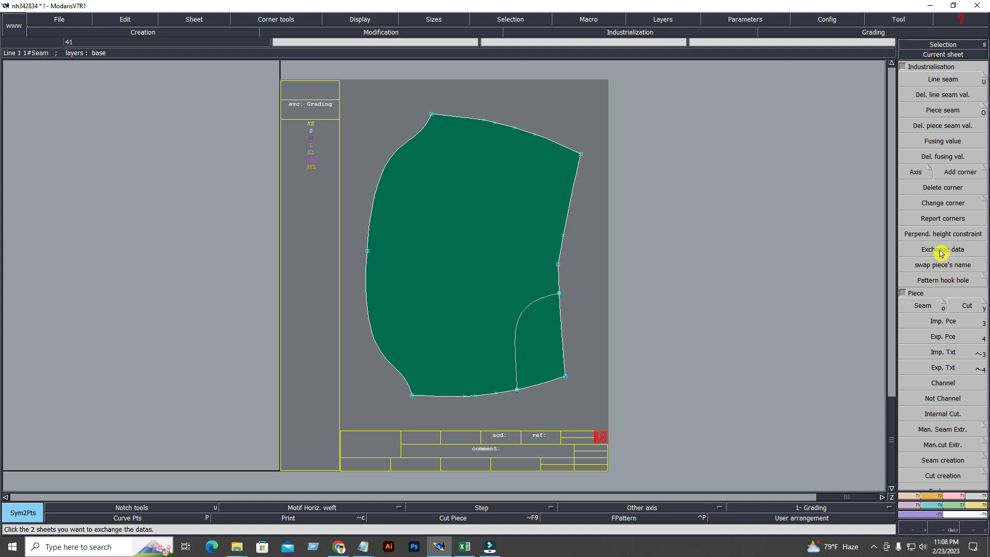
left_click(934, 304)
left_click(463, 187)
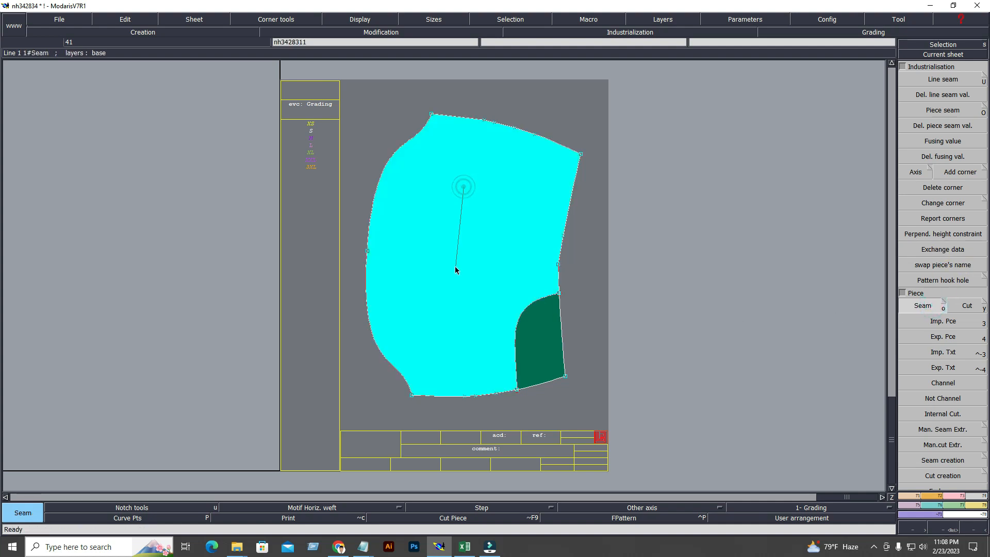
right_click(455, 267)
key("j")
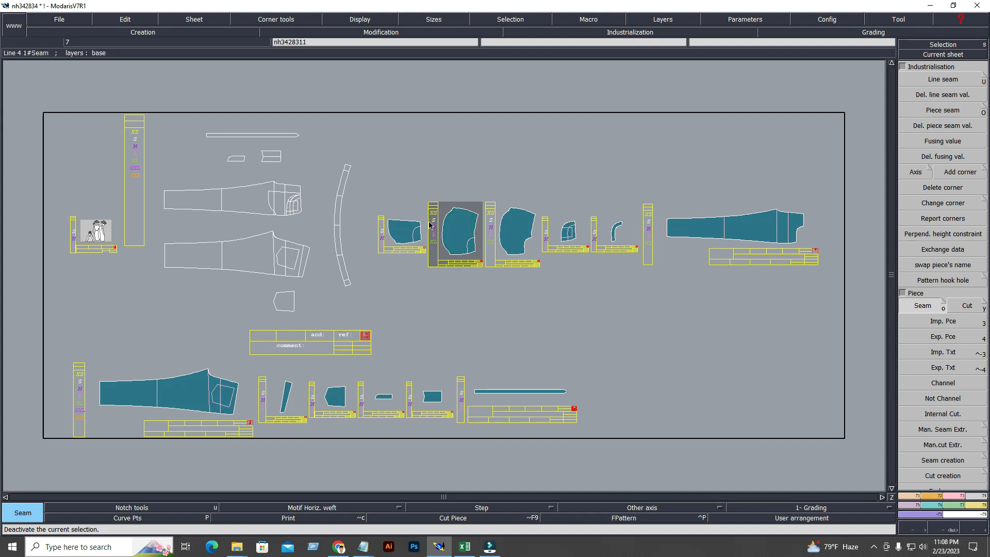
Delete the unmirrored pocket bag sheet and the mirrored pocket bag sheet that still includes the opening corner.
key("Delete")
left_click(407, 231)
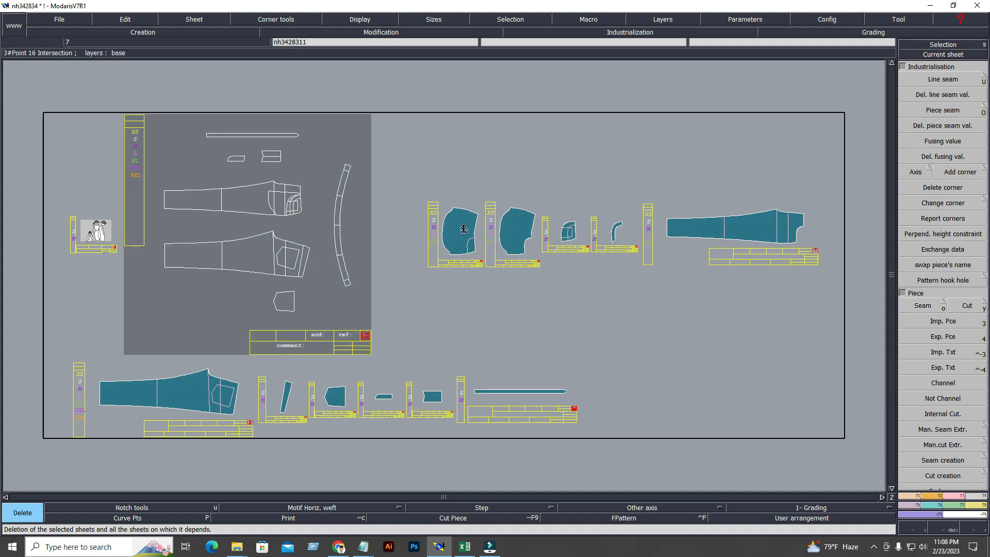
left_click(923, 55)
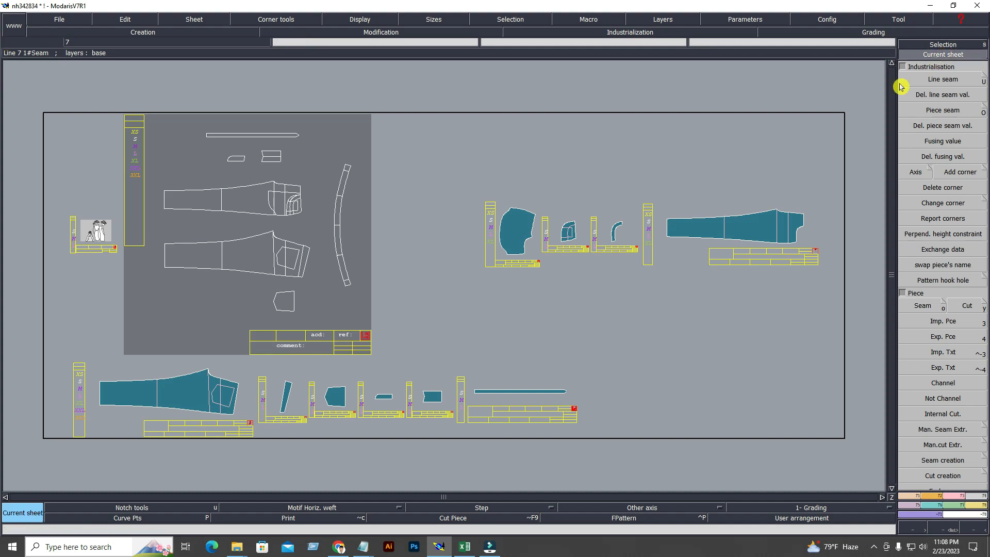
Add a notch at the points on the curved outer edge and the opposite straight edge of the mirrored pocket bag piece.
left_click(517, 230)
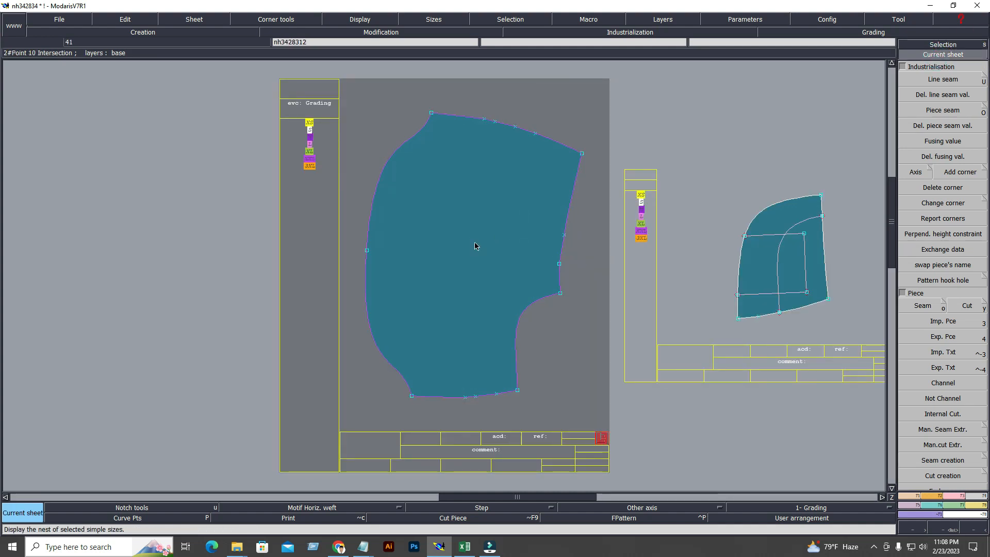
left_click(479, 268)
left_click(928, 495)
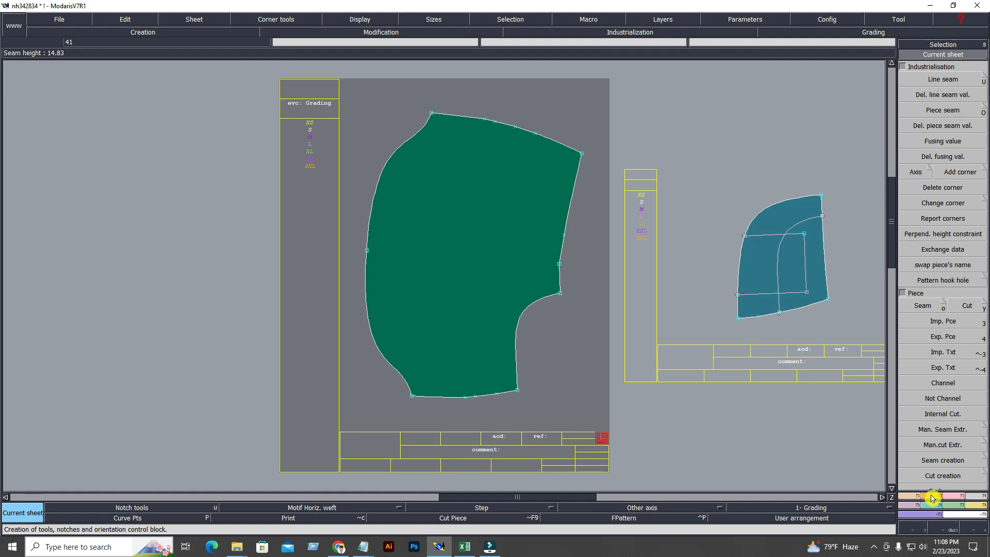
left_click(943, 81)
left_click(559, 263)
left_click(366, 250)
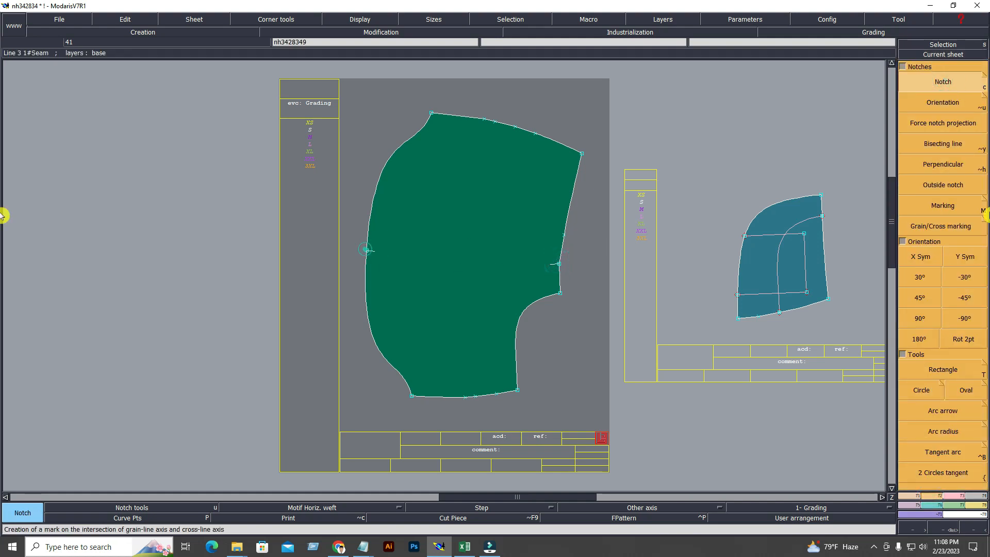
Orient the pocket bag's notches along the line joining the points on its two opposite edges.
left_click(942, 102)
left_click(559, 263)
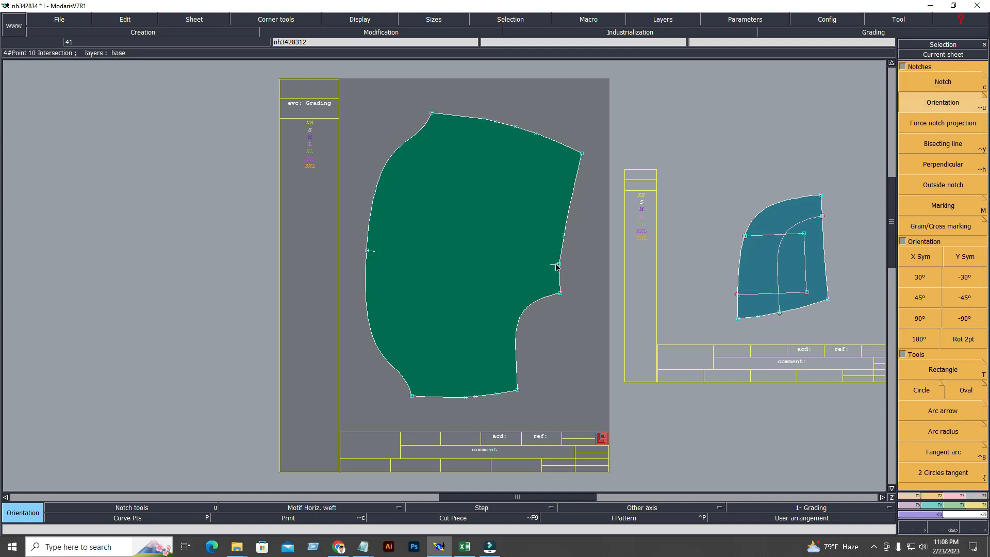
left_click(367, 252)
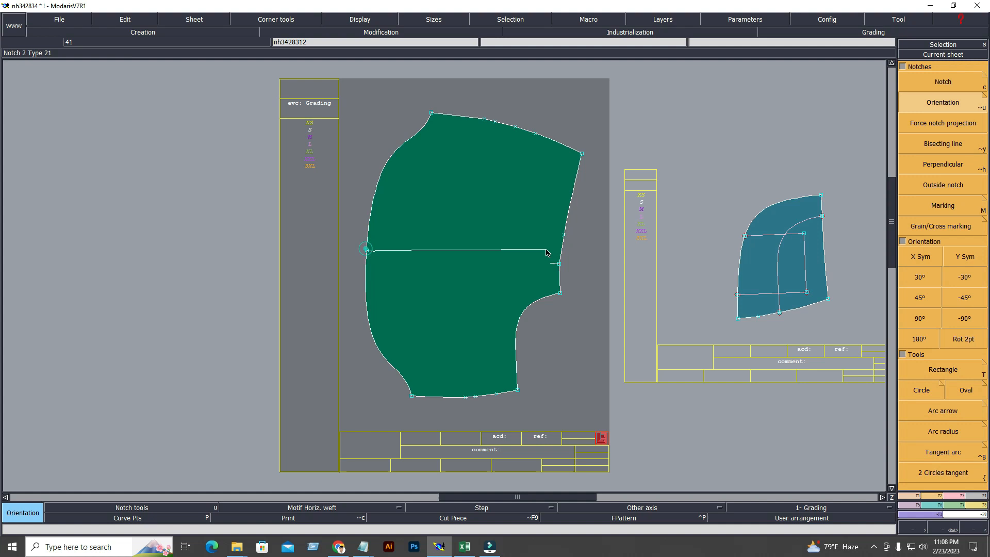
left_click(559, 264)
key("8")
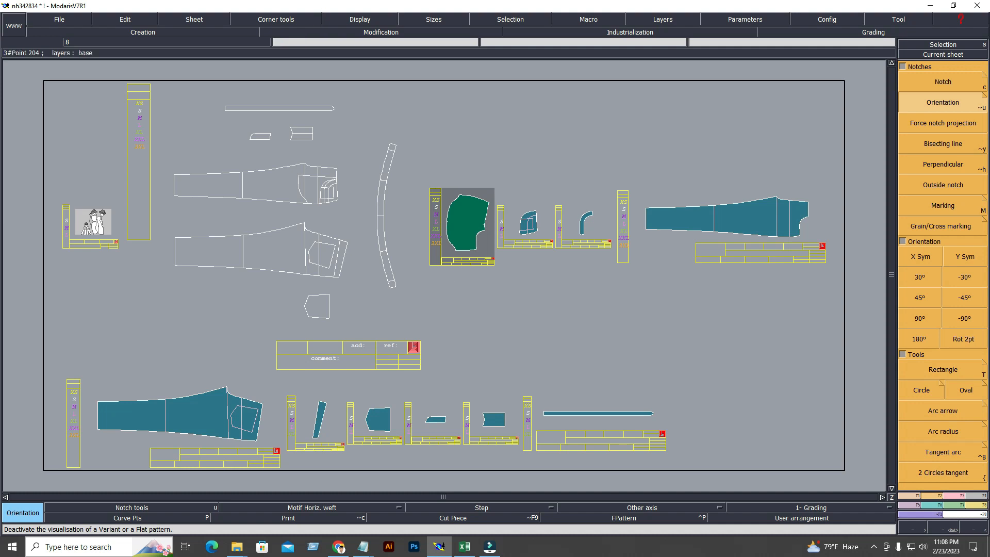
Extract the full curved waistband from the base pattern sheet as a seam piece, including all its dividing lines and points.
key("Home")
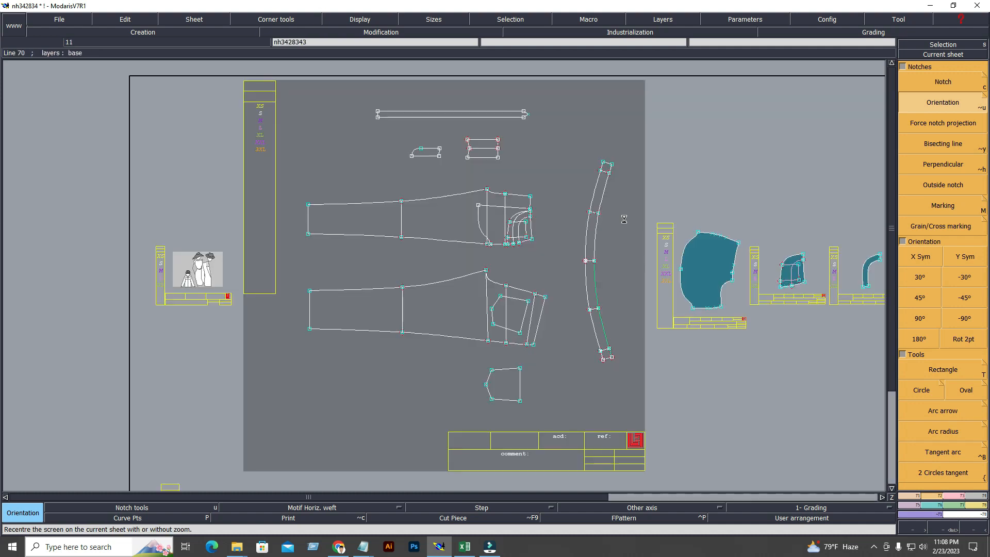
key("Return")
left_click_drag(534, 123, 668, 418)
left_click_drag(369, 84, 493, 378)
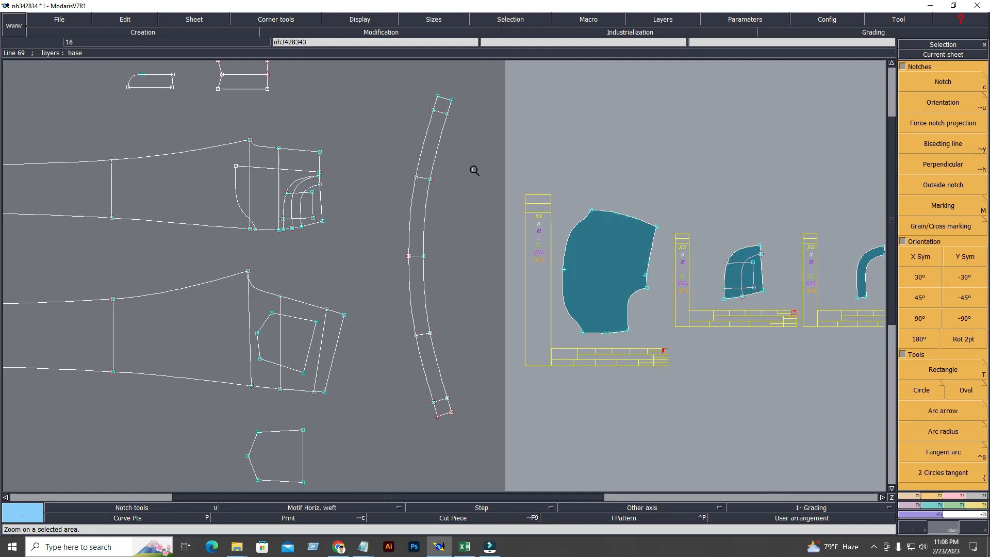
left_click_drag(370, 78, 478, 422)
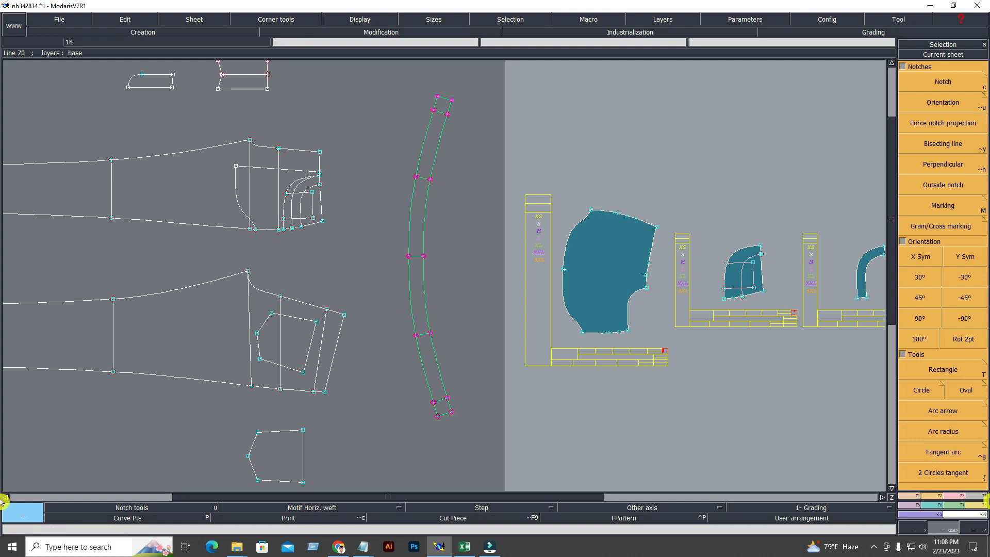
left_click(985, 495)
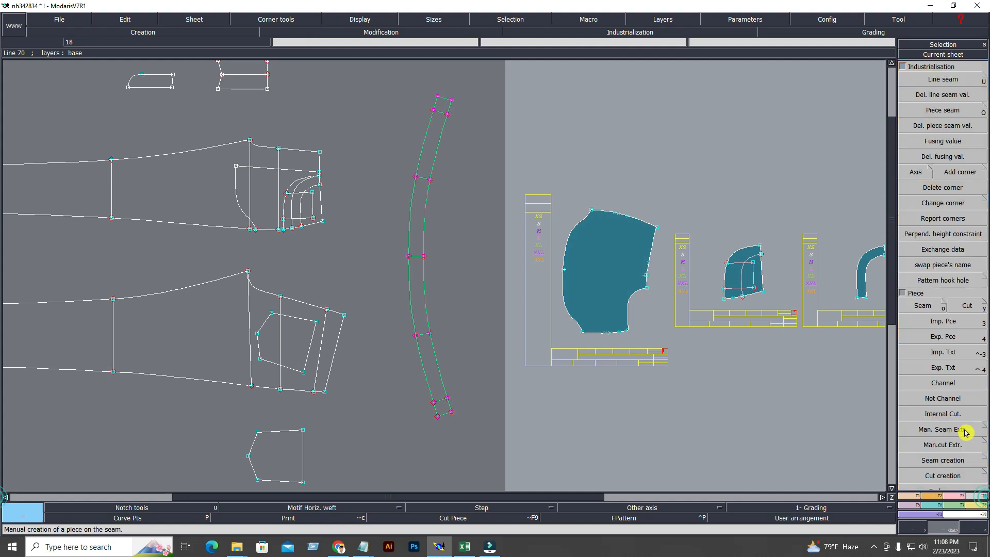
left_click(937, 307)
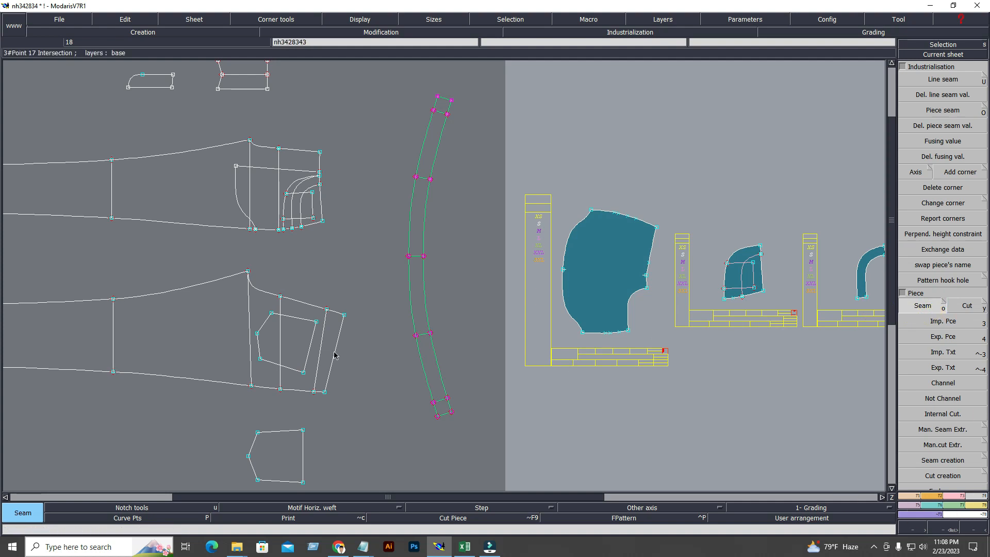
left_click(439, 397)
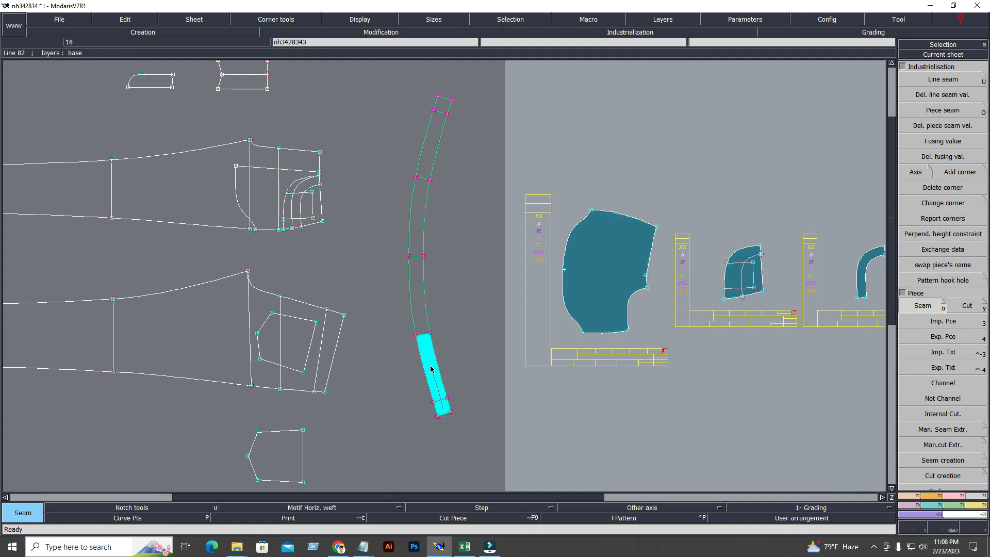
left_click_drag(431, 370, 422, 328)
left_click_drag(416, 282, 412, 246)
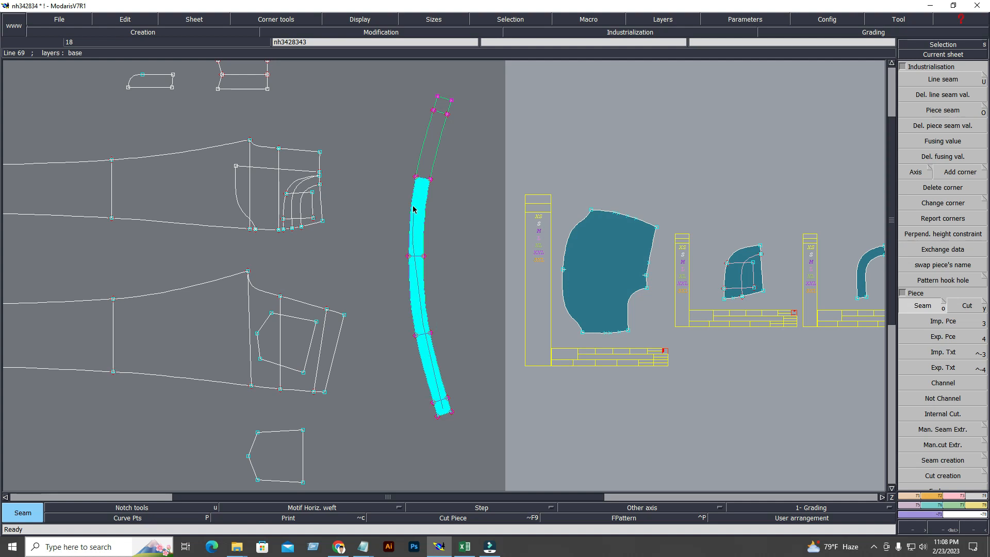
left_click(422, 170)
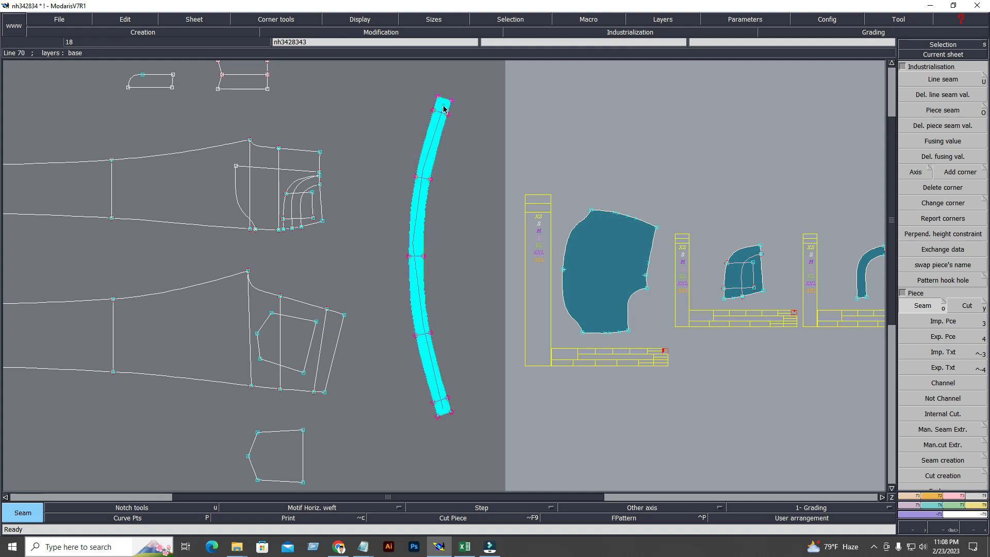
right_click(415, 236)
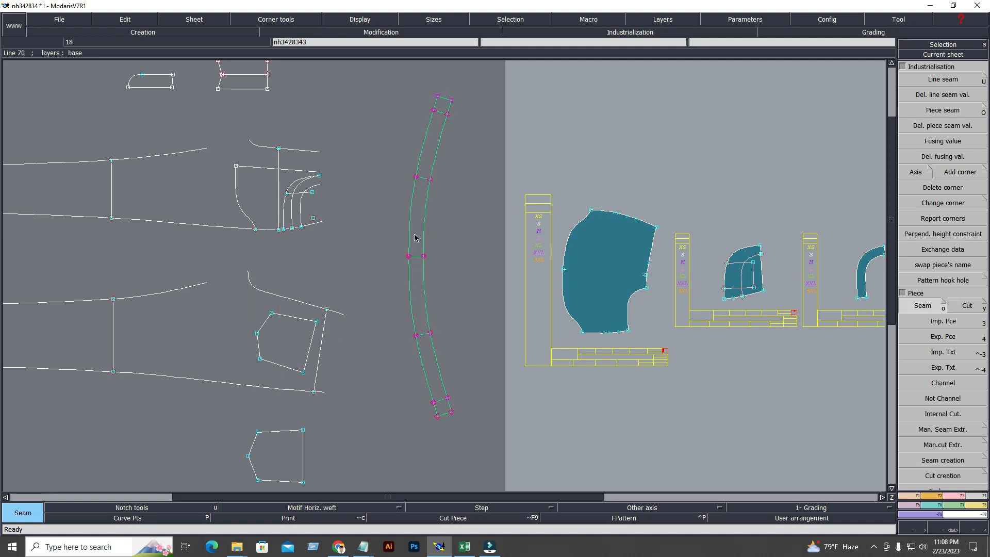
Examine the extracted waistband piece and its internal dividing lines up close.
key("8")
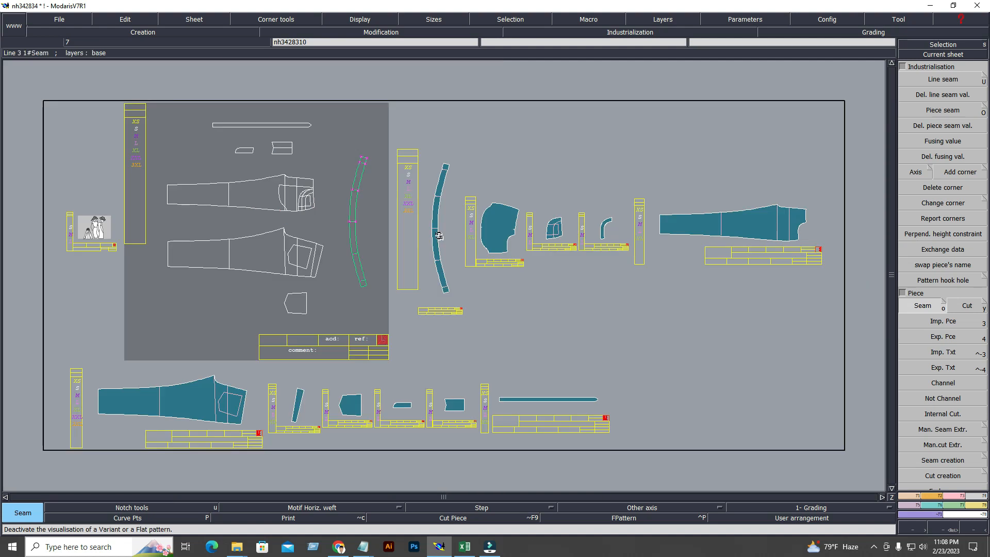
key("i")
key("Home")
key("Return")
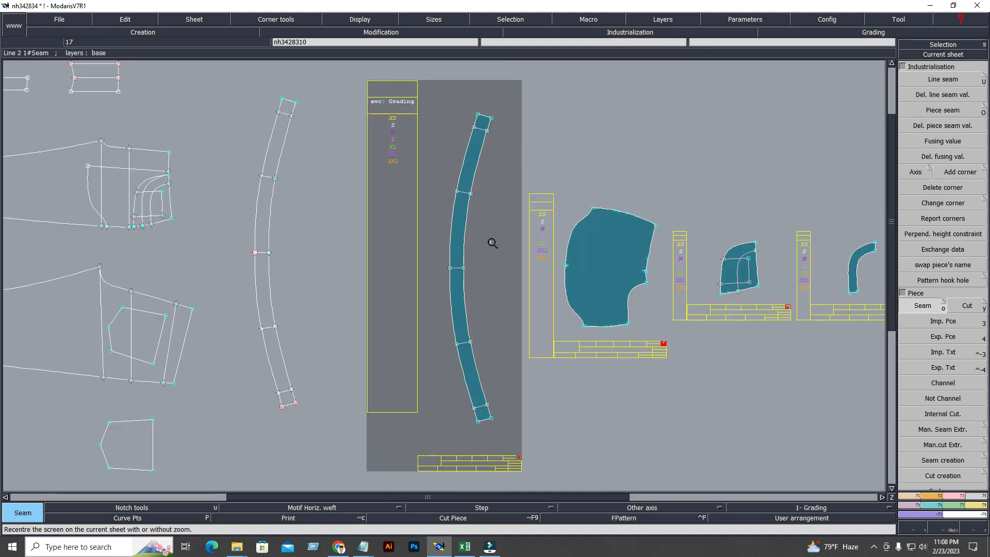
left_click_drag(394, 78, 545, 474)
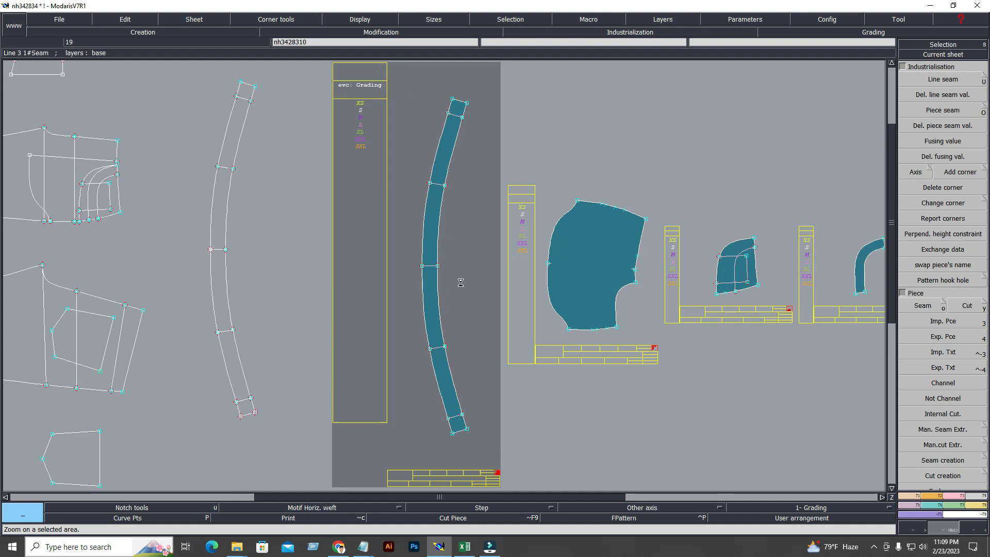
key("j")
key("Return")
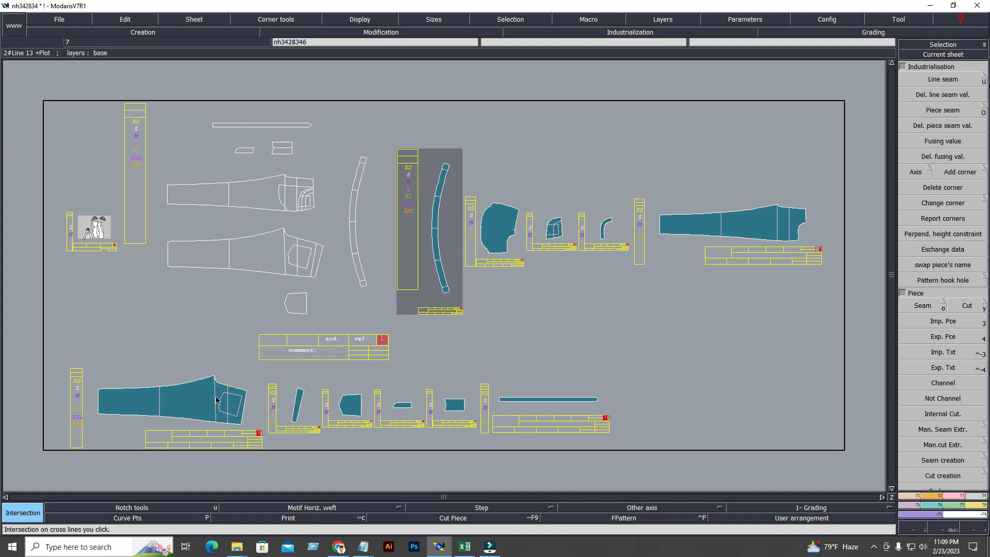
Select all the extracted piece sheets with Sheet Sel. and group them ahead of the model and base pattern sheets.
key("z")
left_click(194, 400)
left_click(422, 248)
left_click(501, 221)
left_click(551, 233)
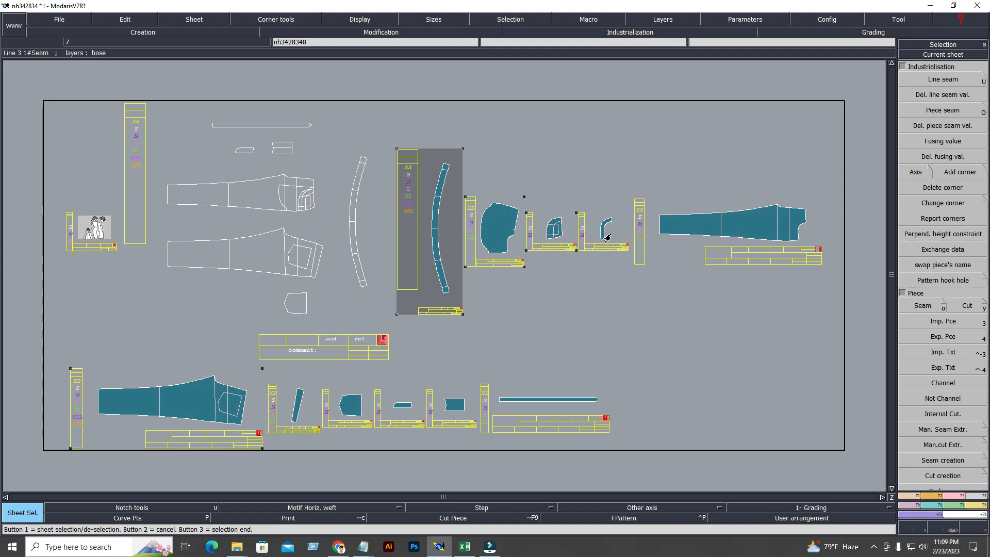
left_click(299, 411)
left_click(402, 412)
left_click(548, 404)
right_click(656, 381)
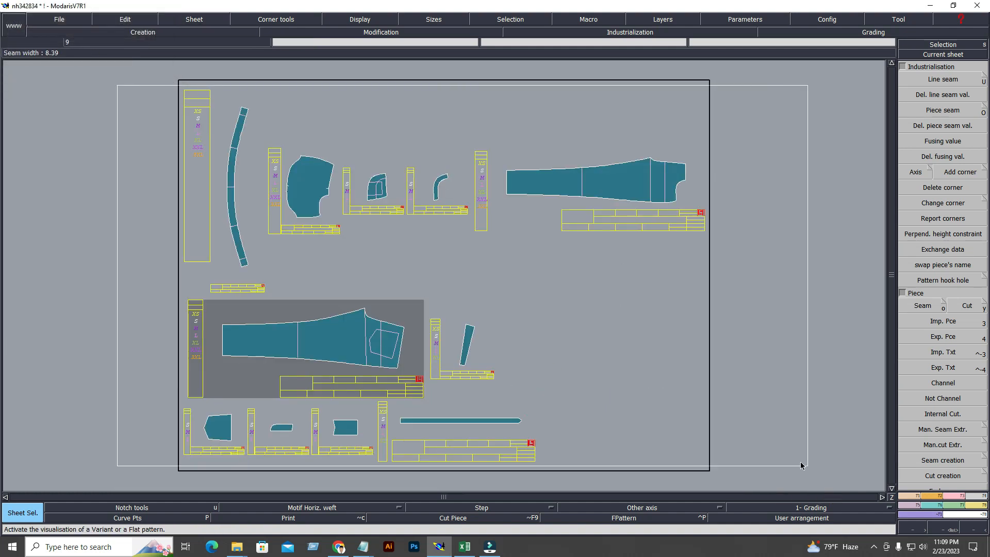
left_click_drag(117, 86, 774, 468)
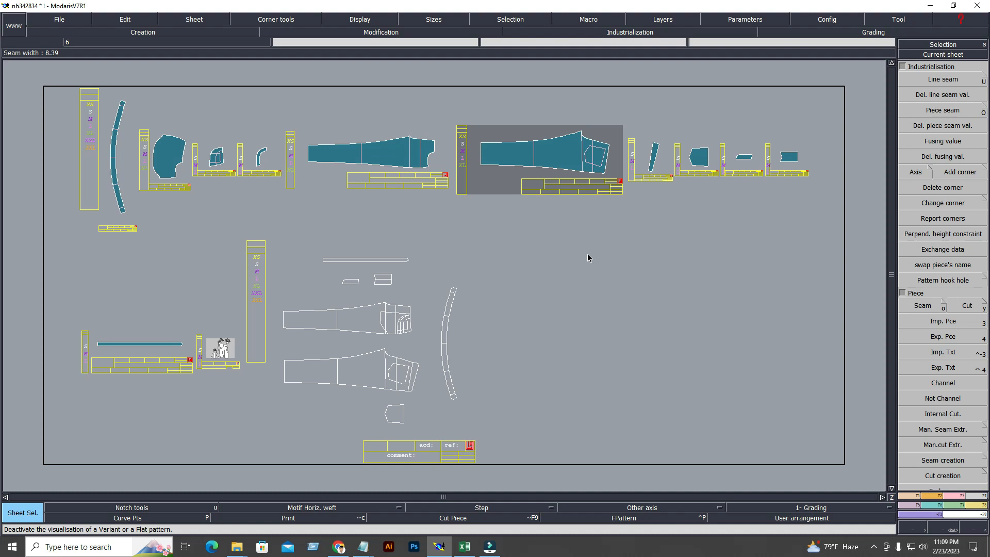
Examine the trouser panel piece with the pocket opening cutout, toggling the display of its curves in all sizes.
left_click(382, 160)
key("Home")
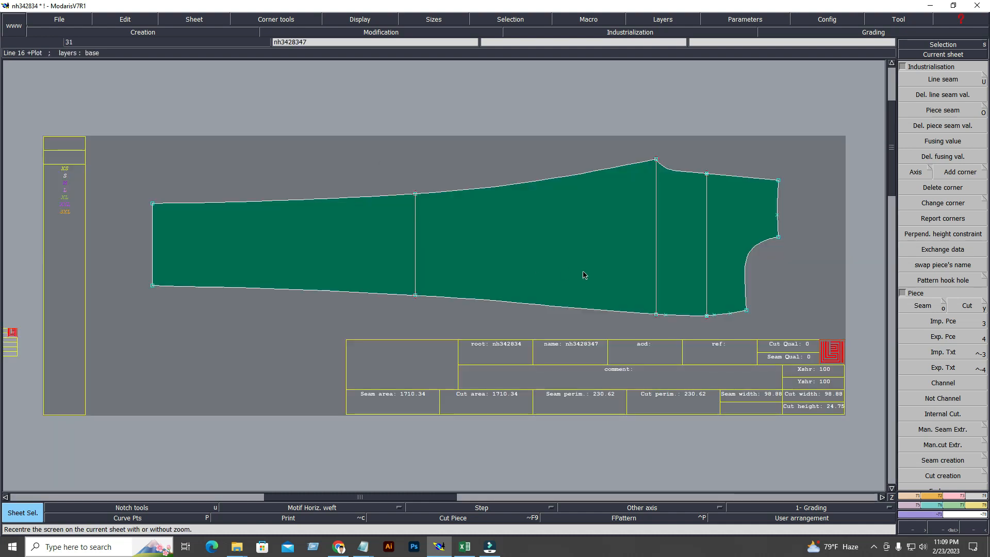
key("F9")
key("F11")
key("F12")
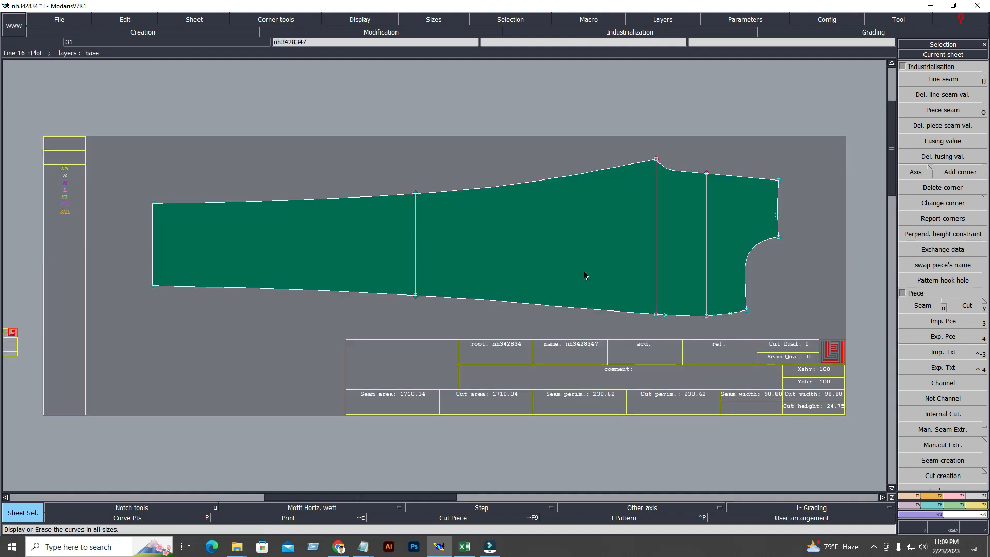
Toggle the display of handles and curve points to check the outline of the trouser panel with the pocket opening cutout.
left_click(353, 20)
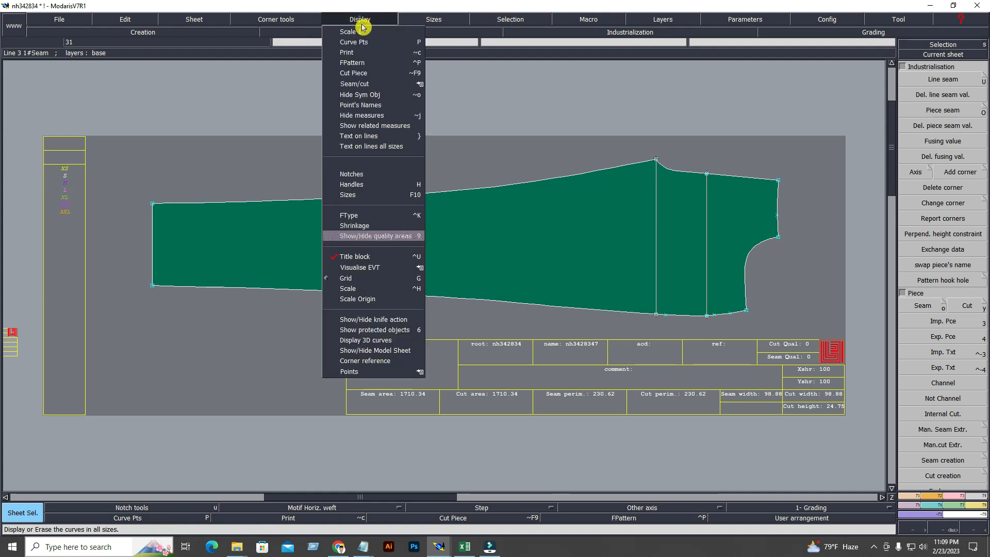
left_click(353, 185)
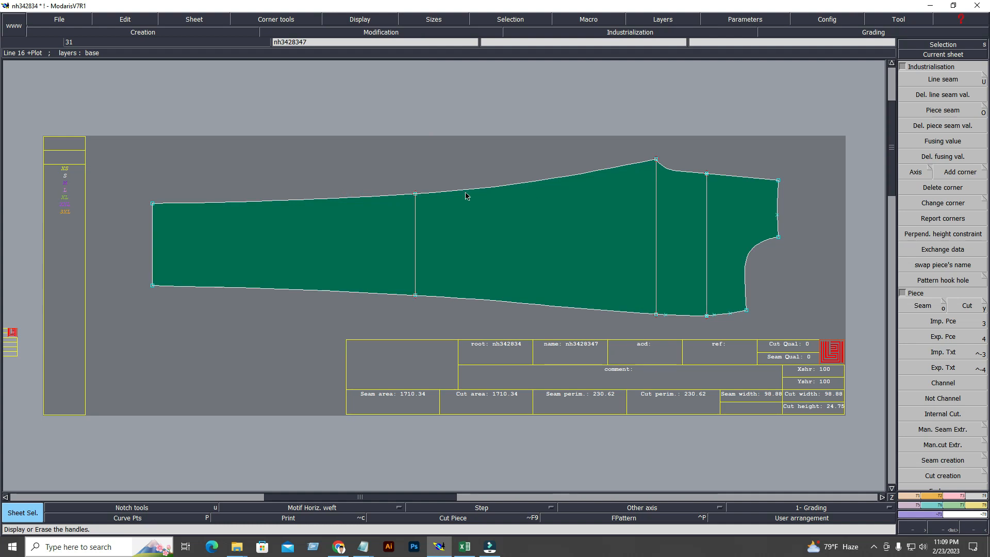
left_click(145, 519)
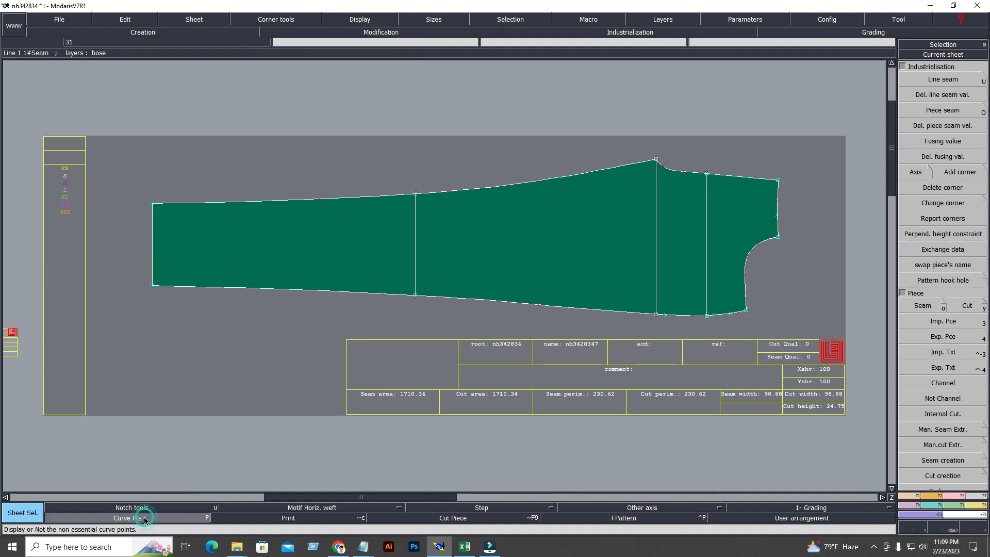
left_click(145, 519)
left_click(165, 517)
left_click(162, 519)
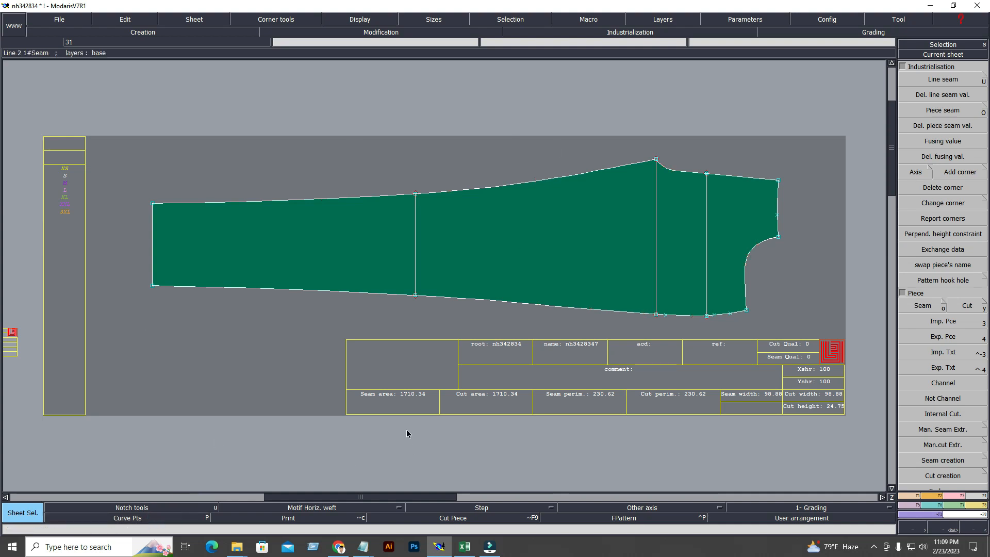
key("j")
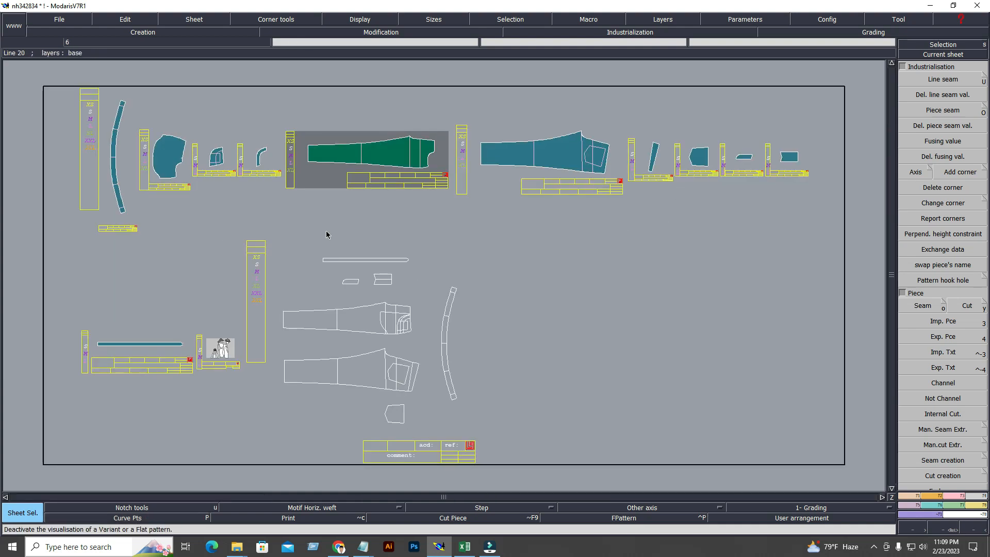
left_click(562, 308)
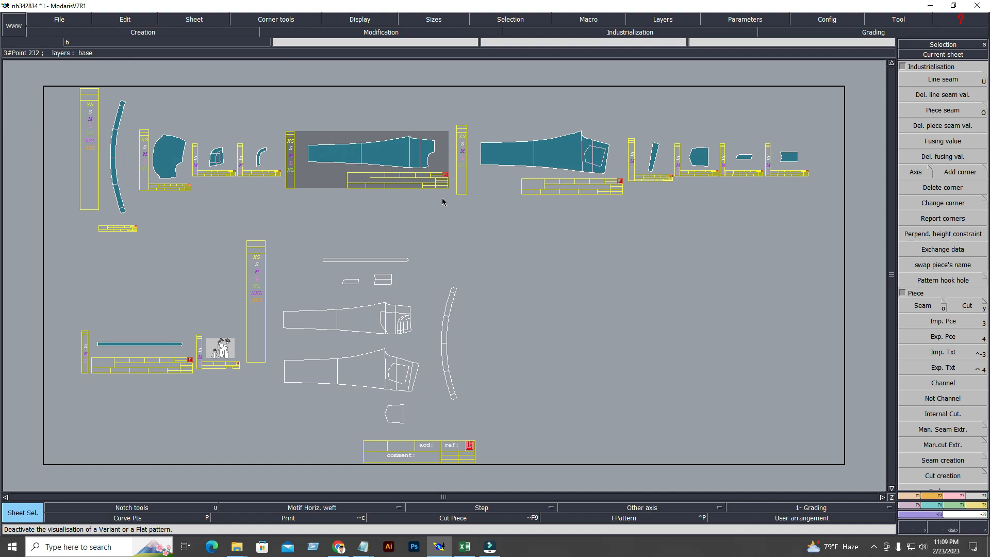
Examine the outline and internal lines of the trouser panel with the pocket opening cutout, and leave its sheet deselected.
key("Return")
left_click_drag(256, 78, 478, 191)
left_click_drag(120, 260, 784, 455)
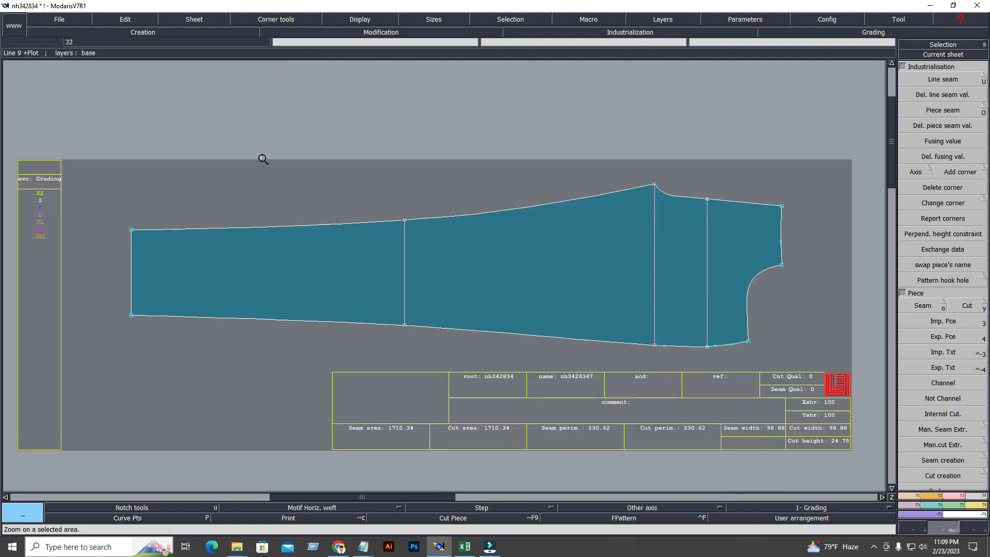
left_click(587, 244)
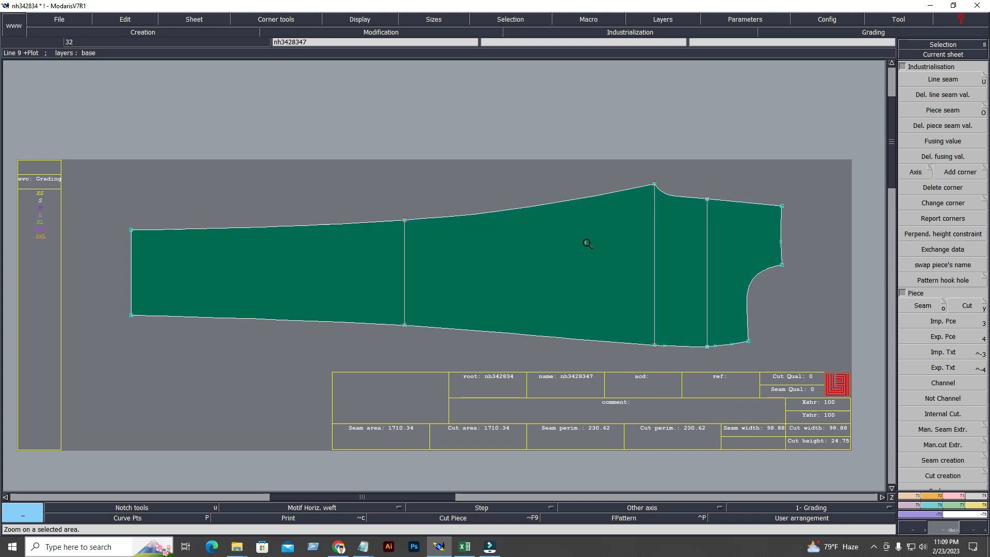
key("j")
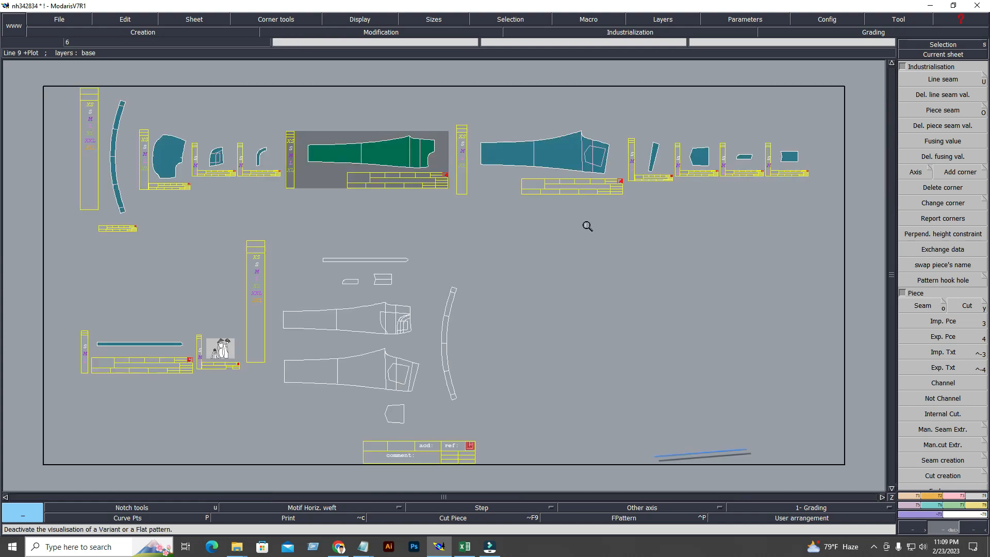
left_click(584, 260)
key("Escape")
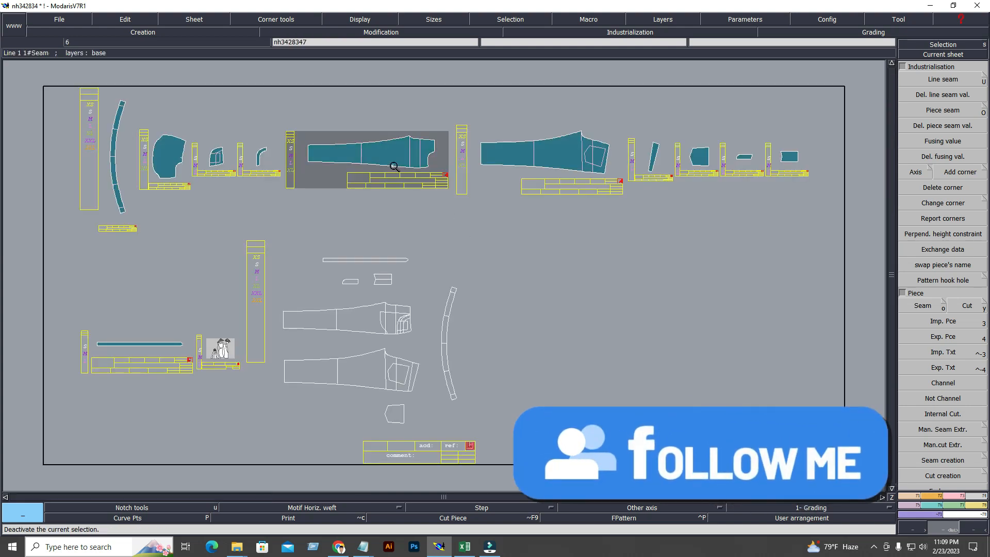
left_click(942, 54)
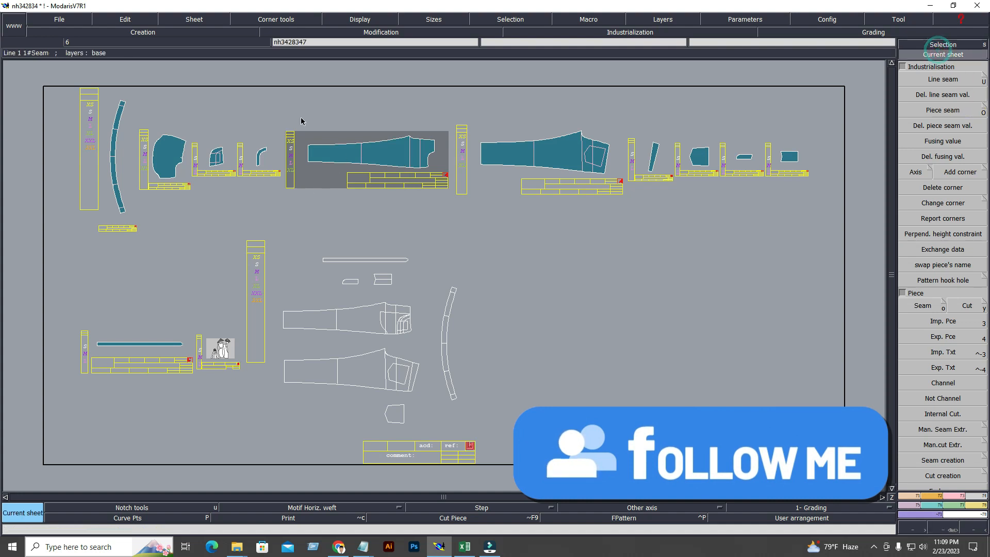
Delete the sheets of the two long trouser leg panel pieces and display all remaining sheets.
left_click(198, 18)
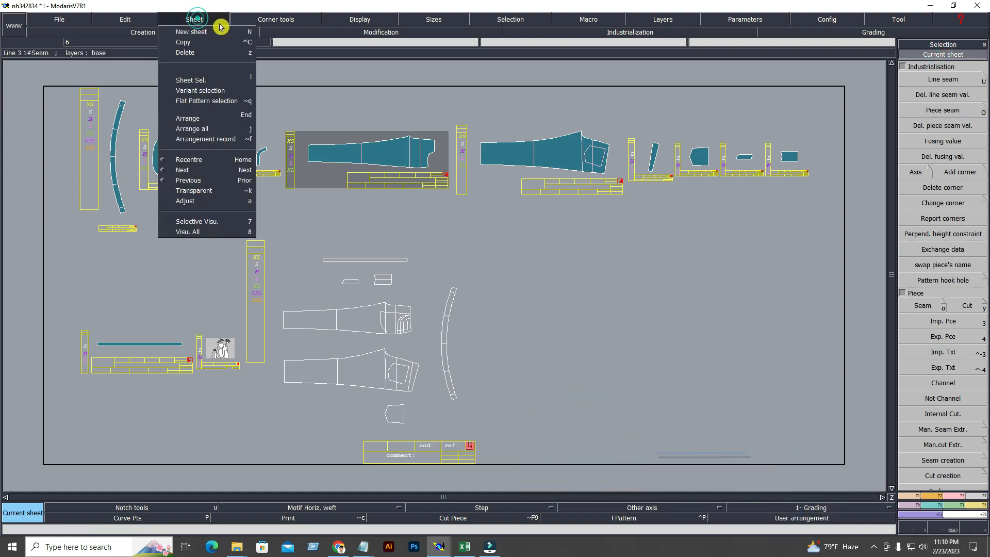
left_click(192, 53)
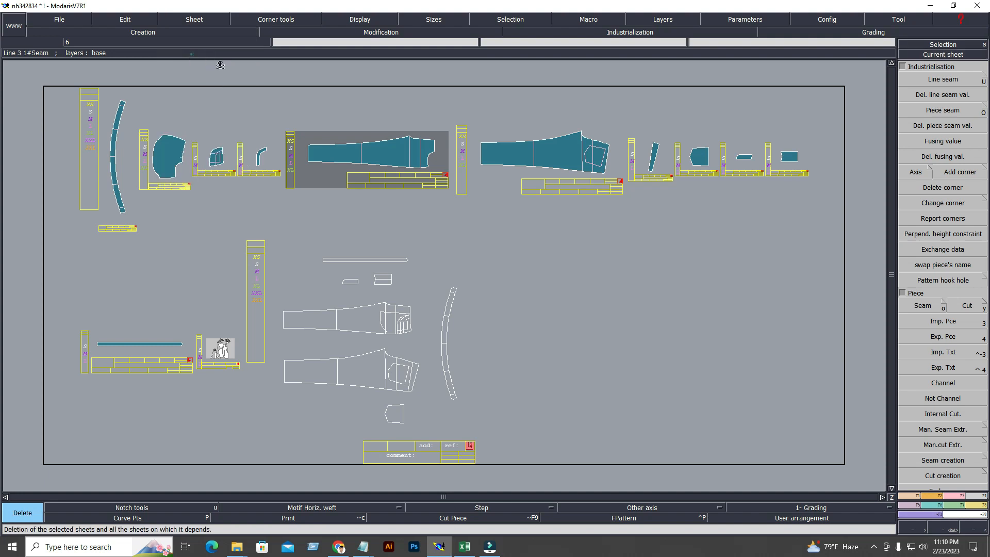
left_click(375, 155)
left_click(565, 153)
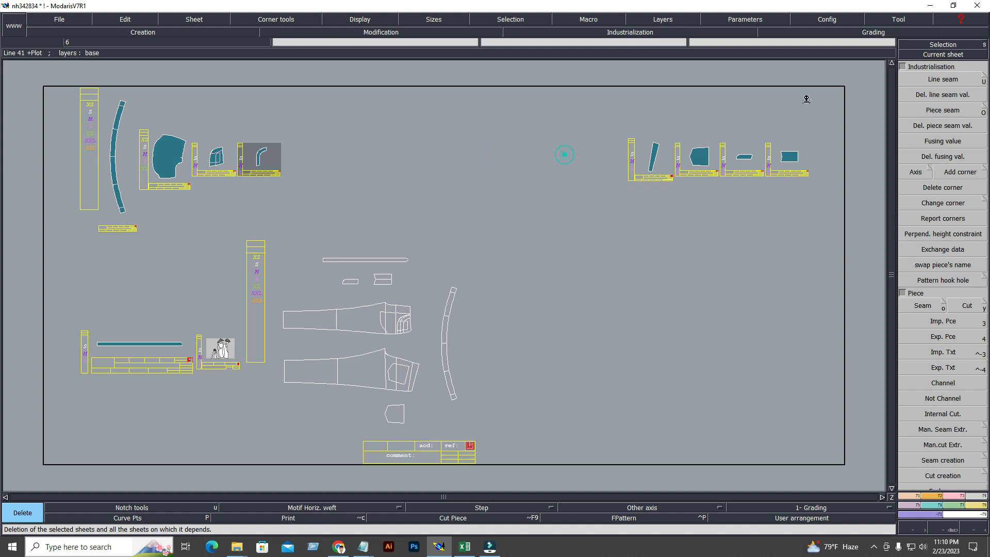
left_click(950, 54)
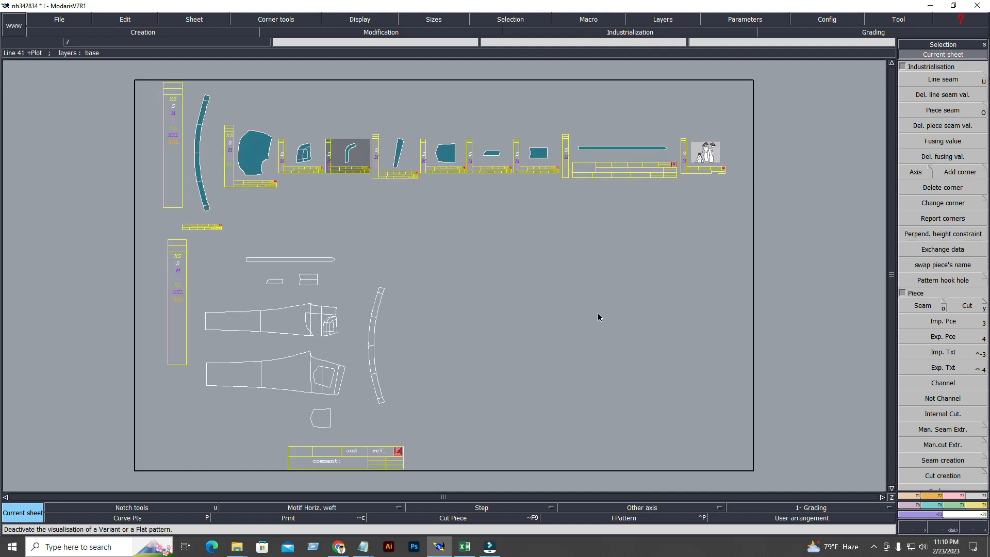
Review the Seam extraction options for the trouser leg panels on the base sheet, keeping All sizes precision enabled.
key("Return")
left_click_drag(170, 250, 382, 436)
left_click_drag(171, 132, 672, 437)
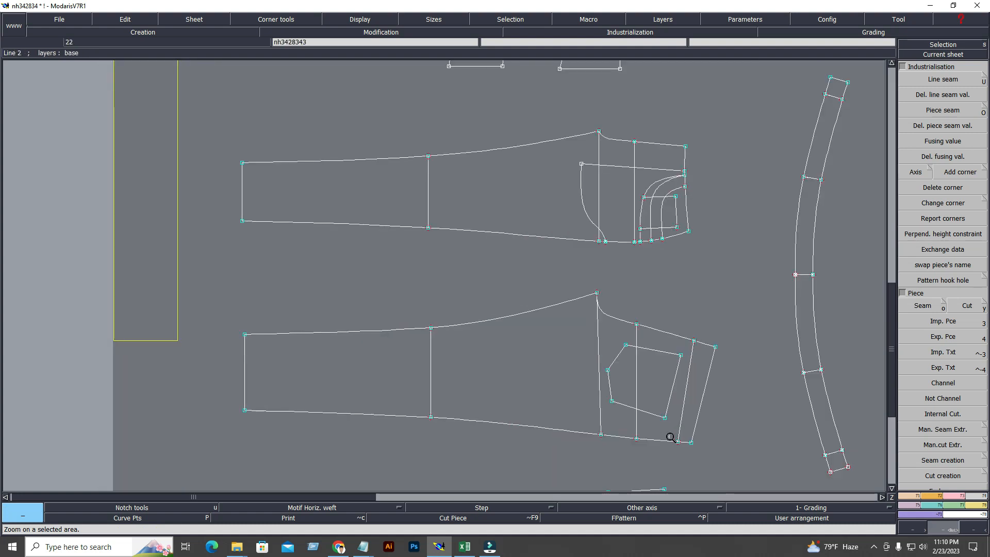
left_click(950, 323)
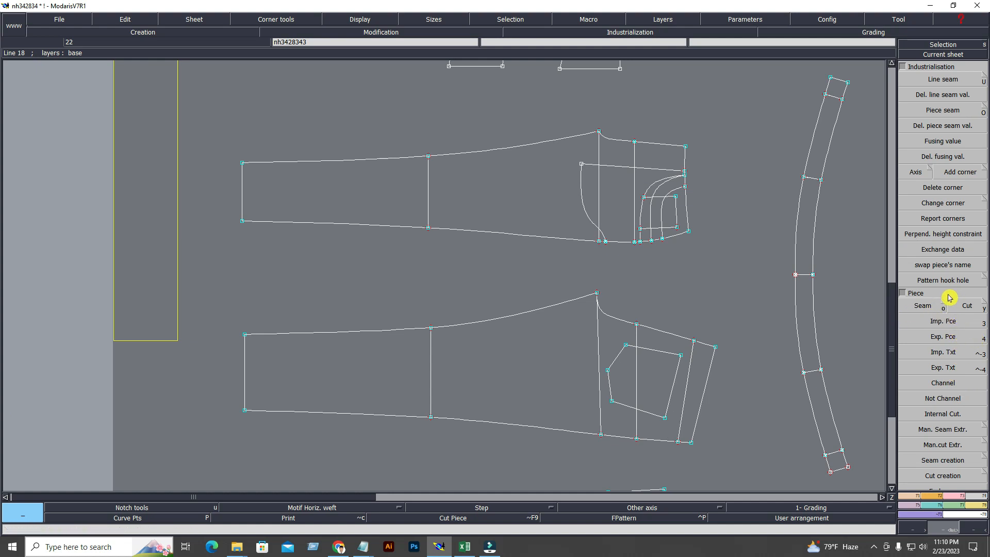
left_click(956, 335)
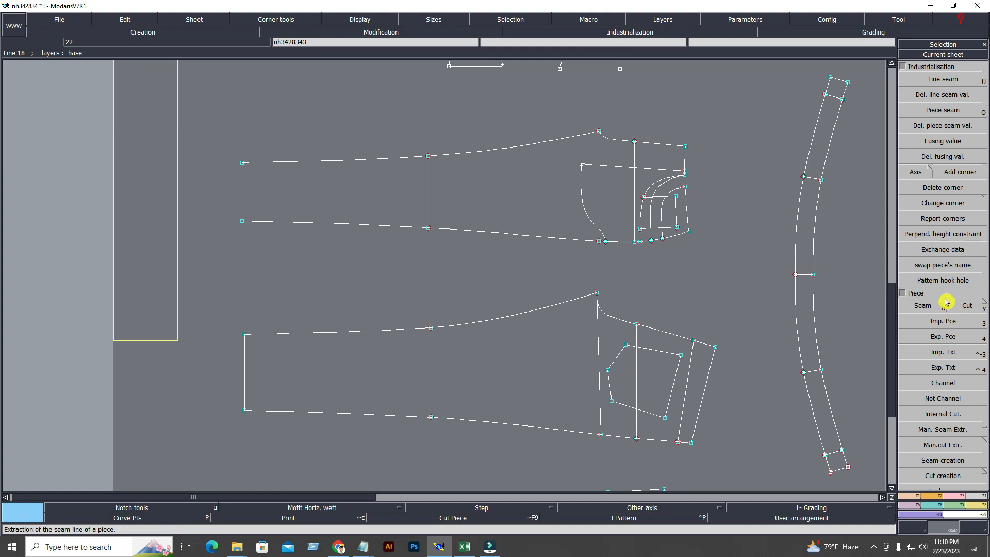
left_click(947, 306)
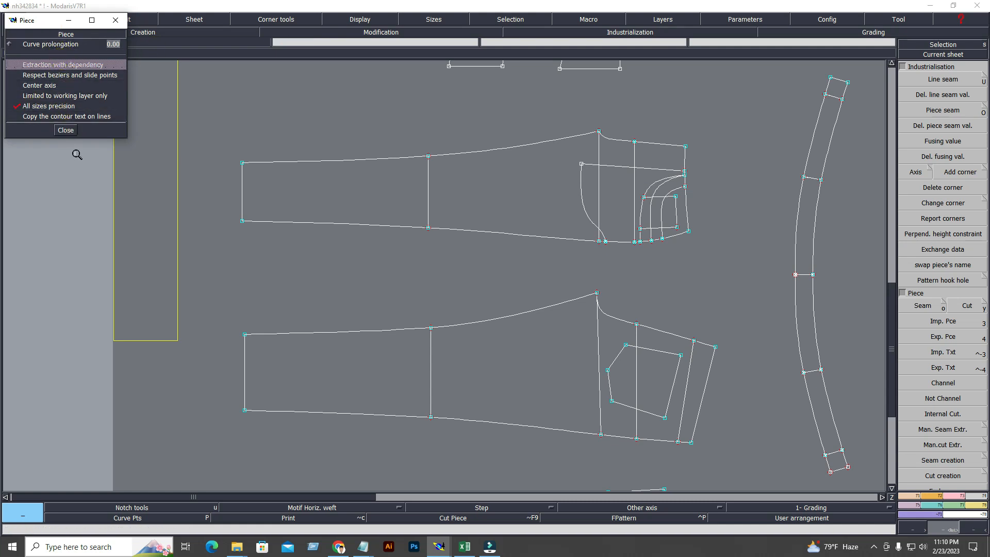
left_click(82, 79)
left_click(66, 132)
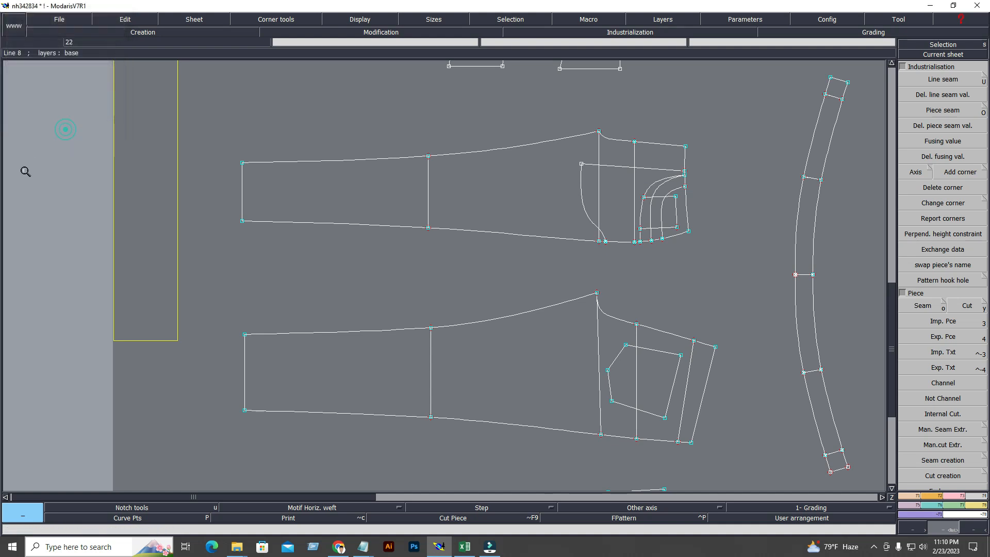
Try to extract the upper trouser leg panel as a seam piece with its internal lines, including the regions around the pocket.
left_click(928, 306)
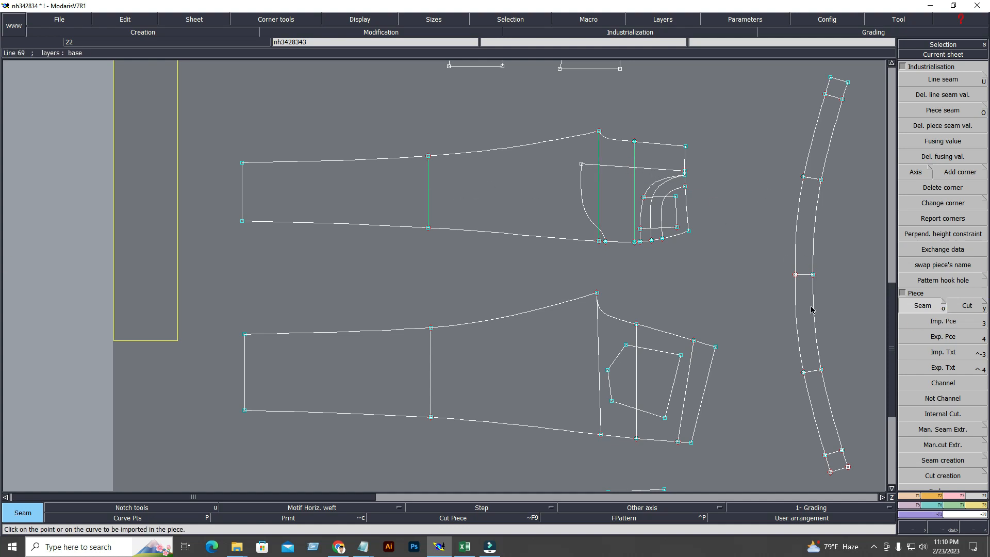
left_click(400, 195)
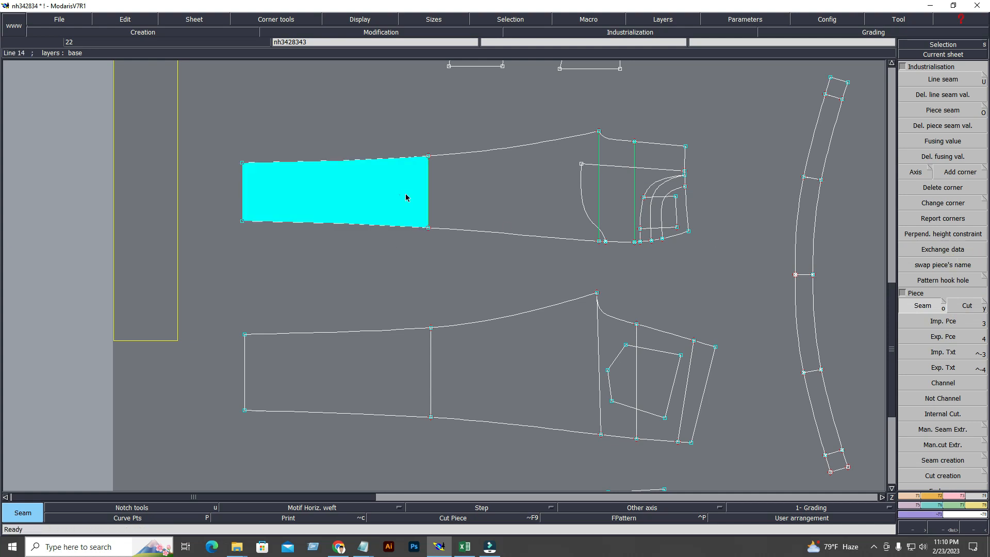
left_click(478, 196)
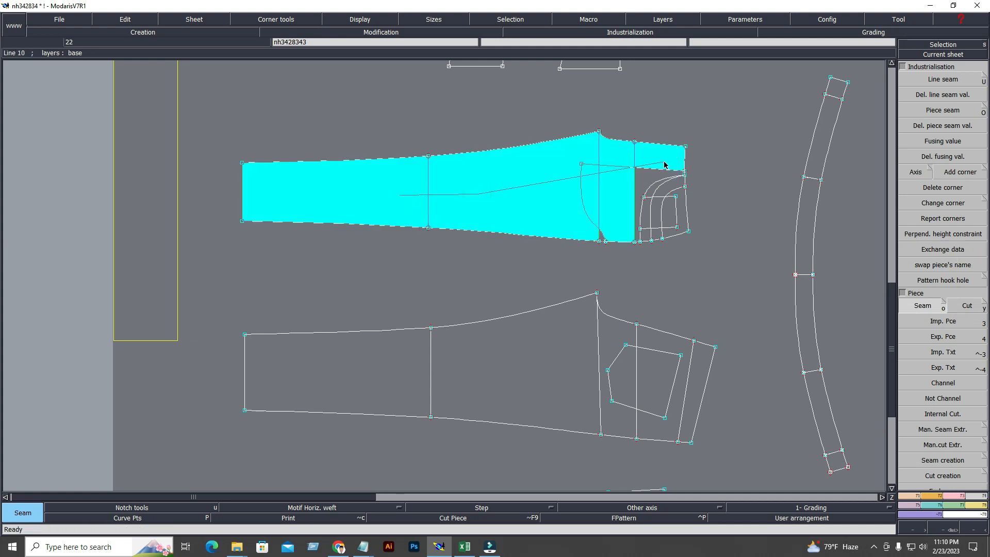
left_click(664, 163)
left_click(652, 233)
left_click(562, 237)
left_click(670, 204)
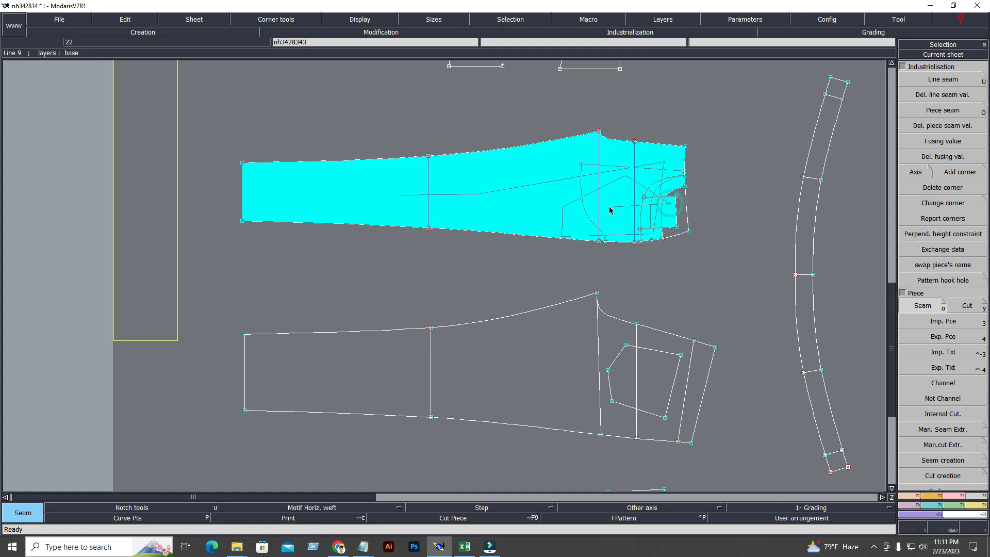
right_click(609, 207)
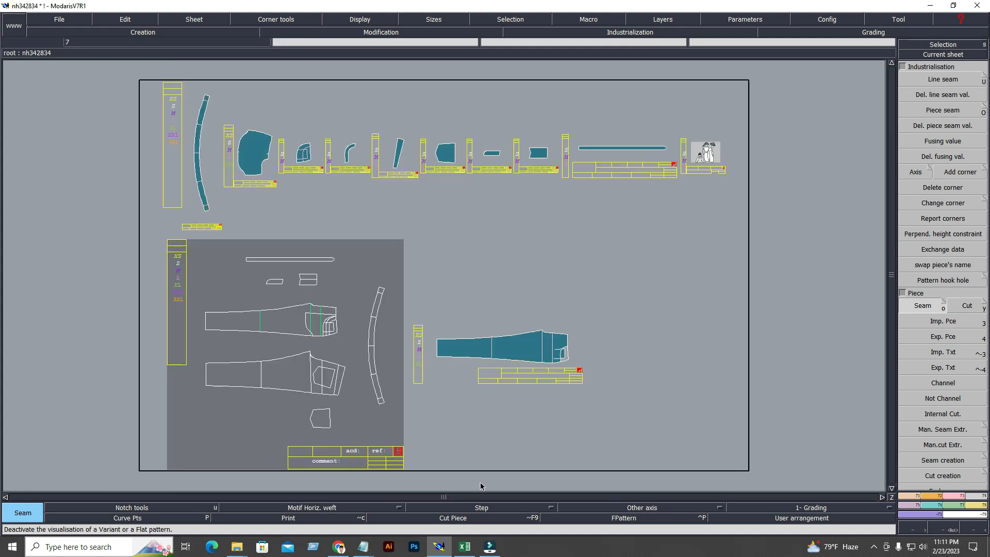
Inspect the newly extracted upper leg panel and delete its sheet.
key("Home")
left_click(841, 289)
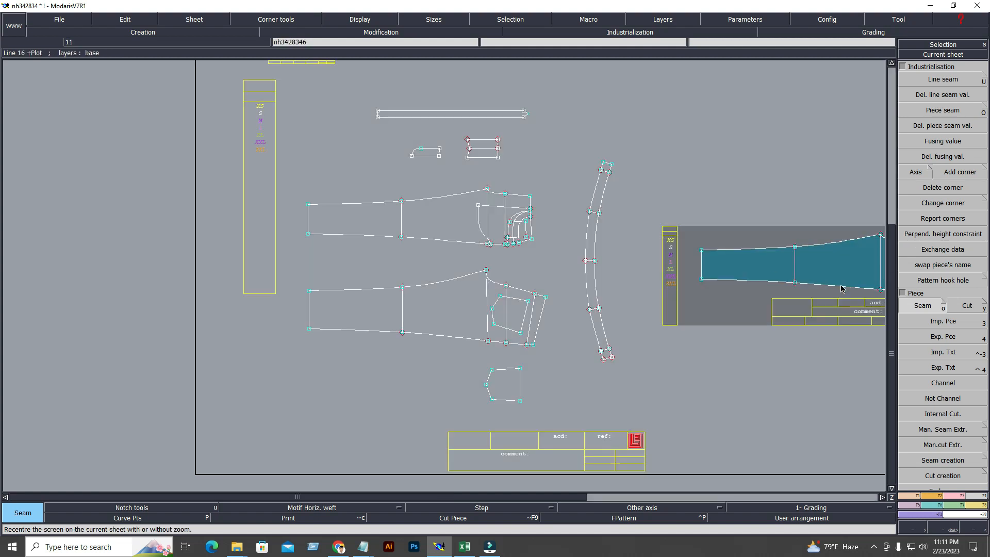
key("Home")
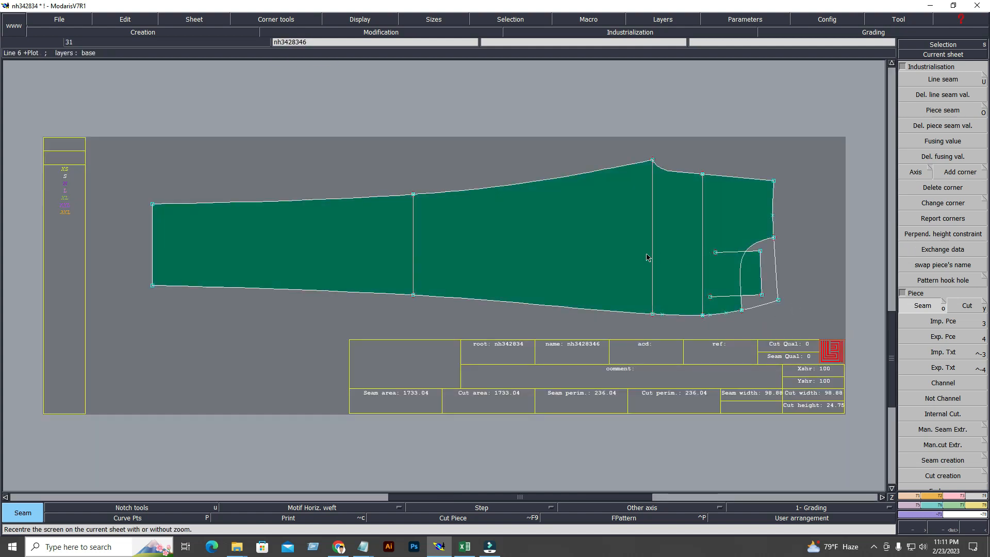
key("Delete")
left_click(624, 248)
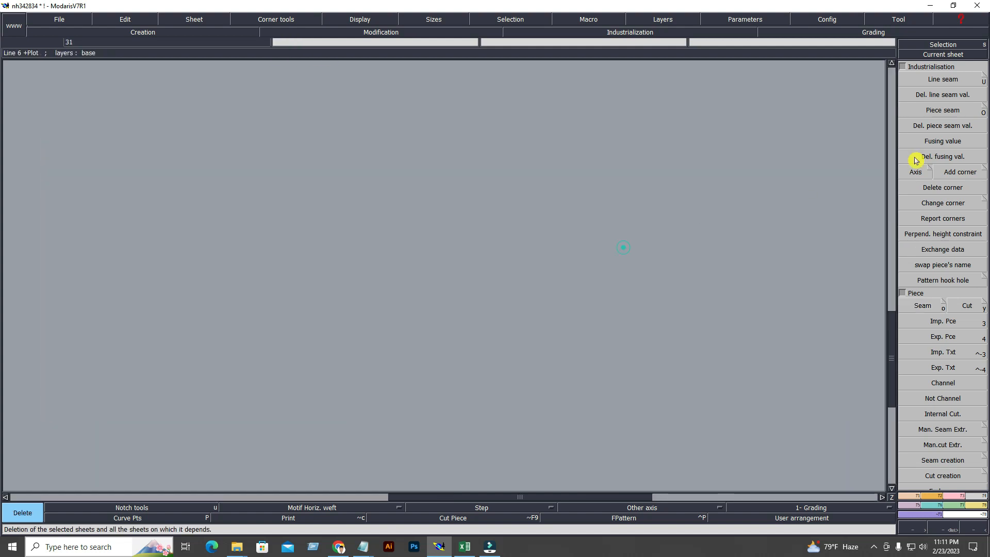
Extract the upper trouser leg panel as a seam piece with its vertical internal lines, leaving out the curved pocket opening.
left_click(944, 52)
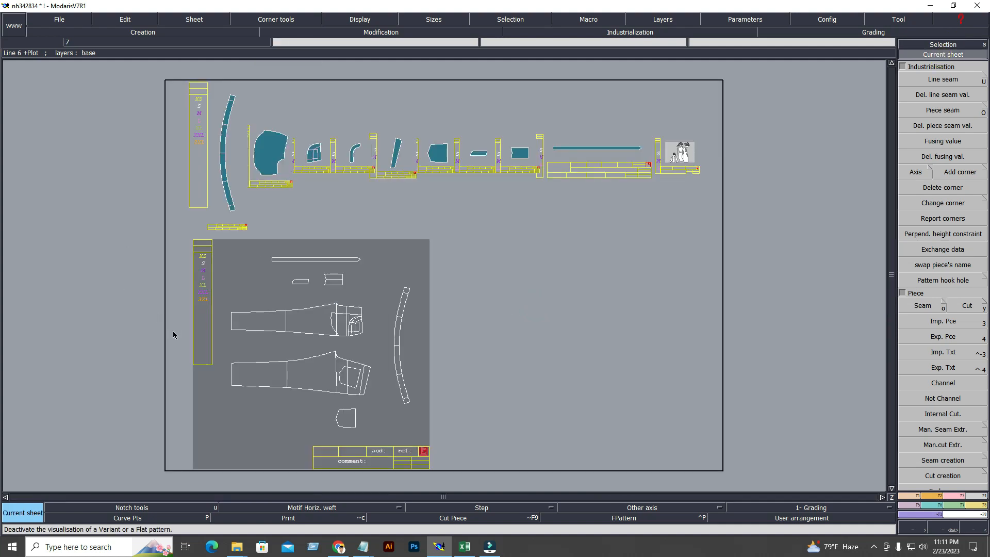
key("Return")
left_click_drag(203, 290, 391, 338)
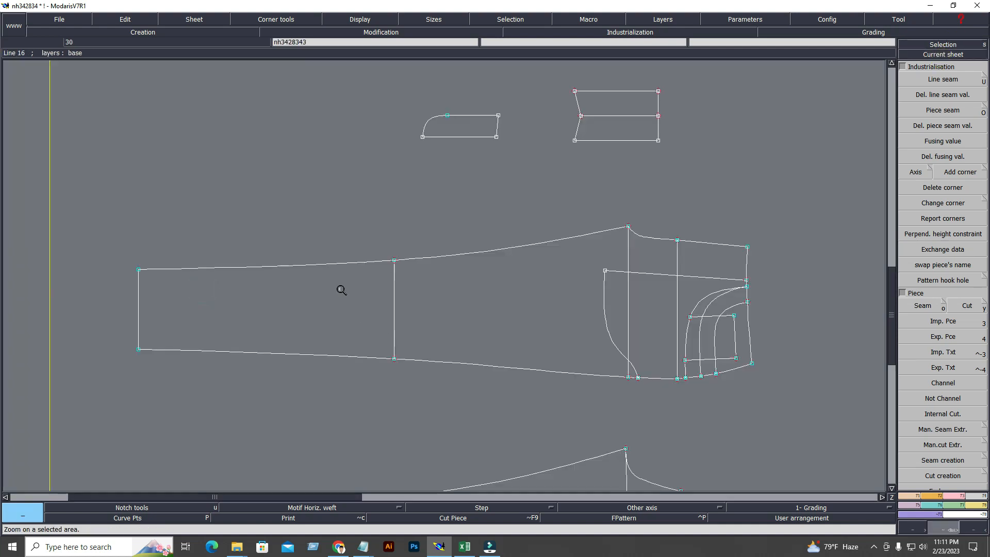
left_click_drag(73, 194, 758, 428)
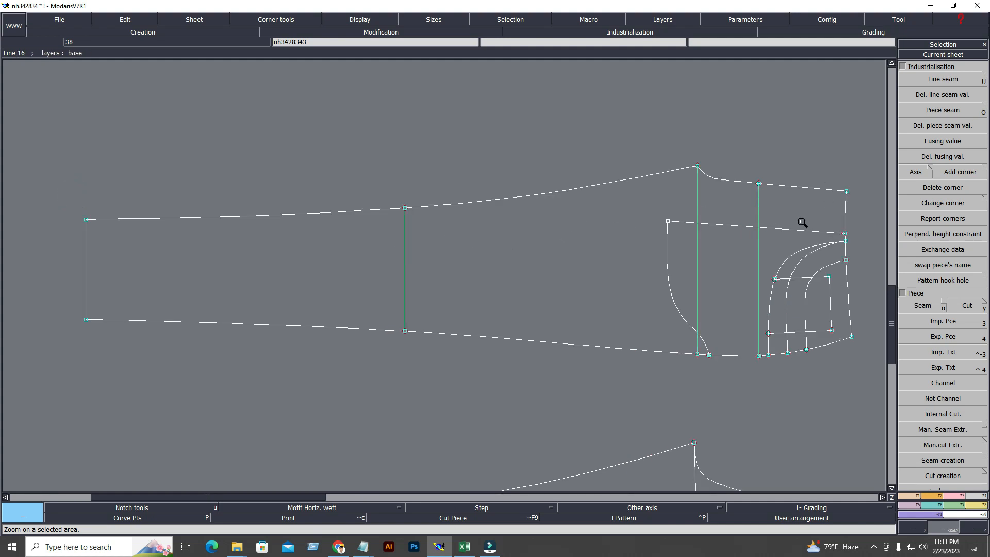
left_click(924, 305)
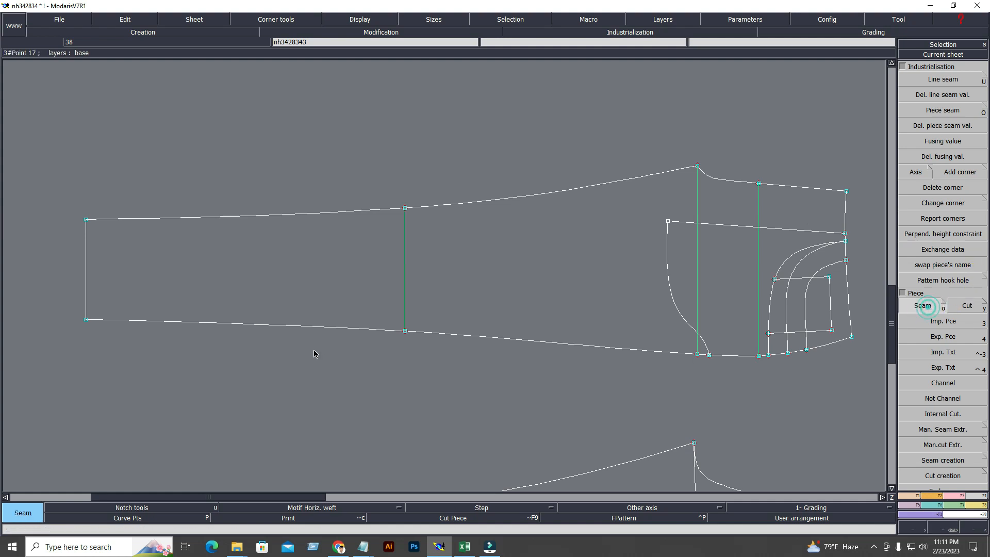
left_click(272, 285)
left_click(816, 208)
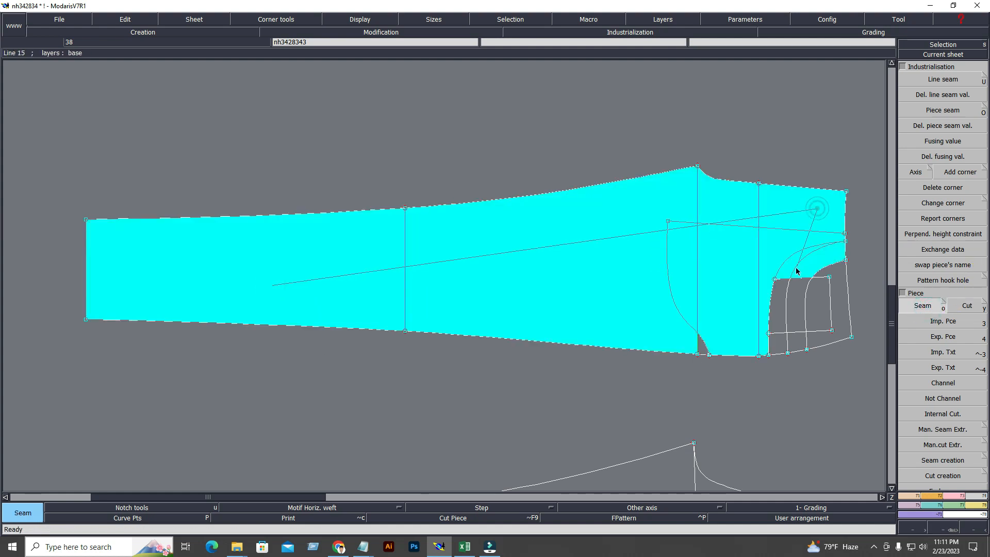
left_click(792, 343)
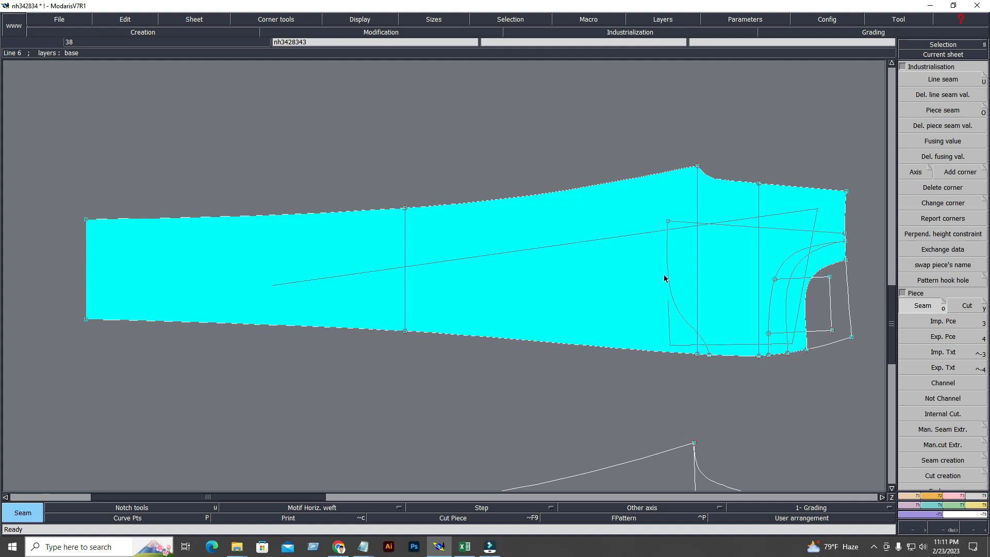
left_click(745, 220)
left_click(787, 330)
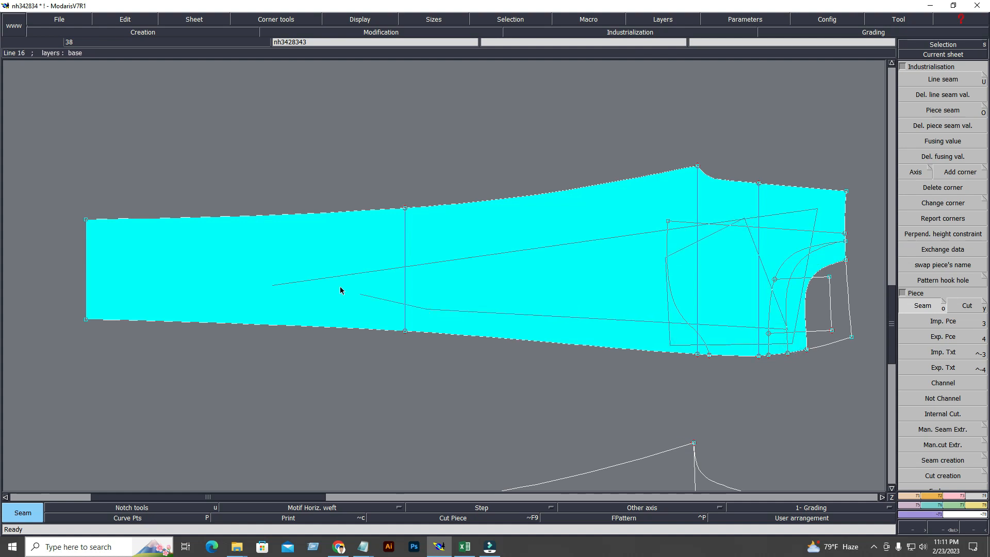
right_click(482, 255)
Examine the outline and internal lines of the extracted leg panel with the pocket opening cutout.
key("8")
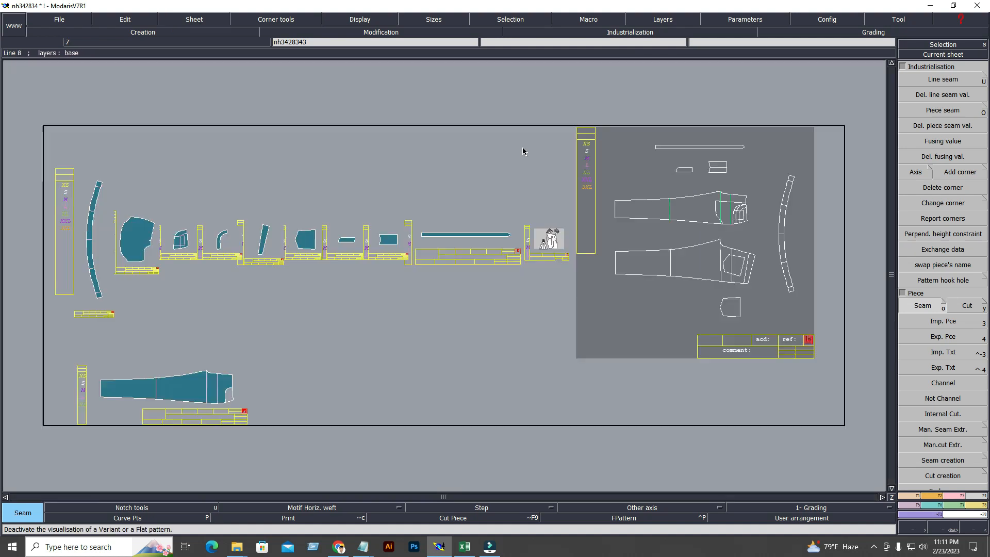
left_click(197, 391)
key("Home")
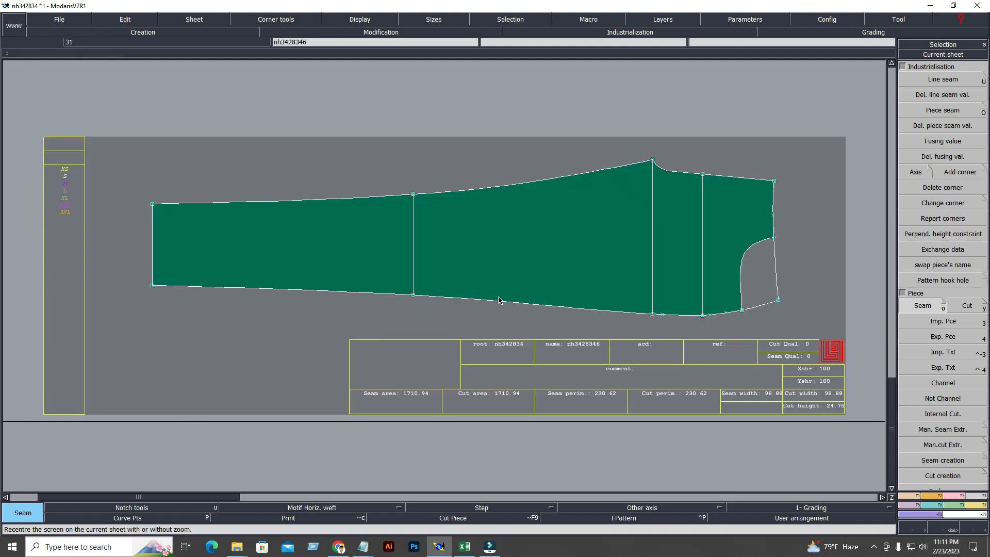
key("Return")
left_click_drag(133, 130, 880, 351)
key("8")
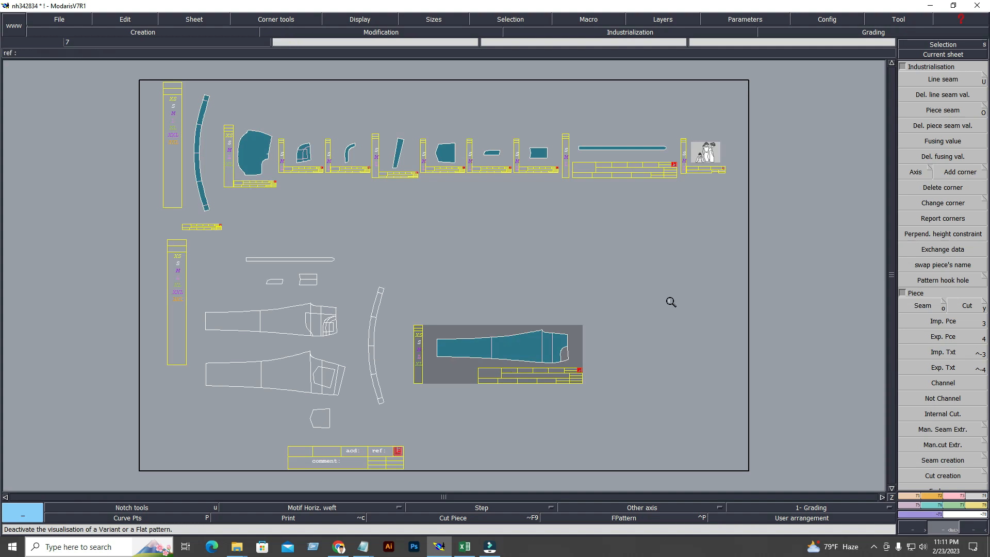
Extract the lower trouser leg panel from the base sheet with its internal lines and patch pocket outline, excluding the waist-end yoke strip.
left_click(403, 383)
key("Home")
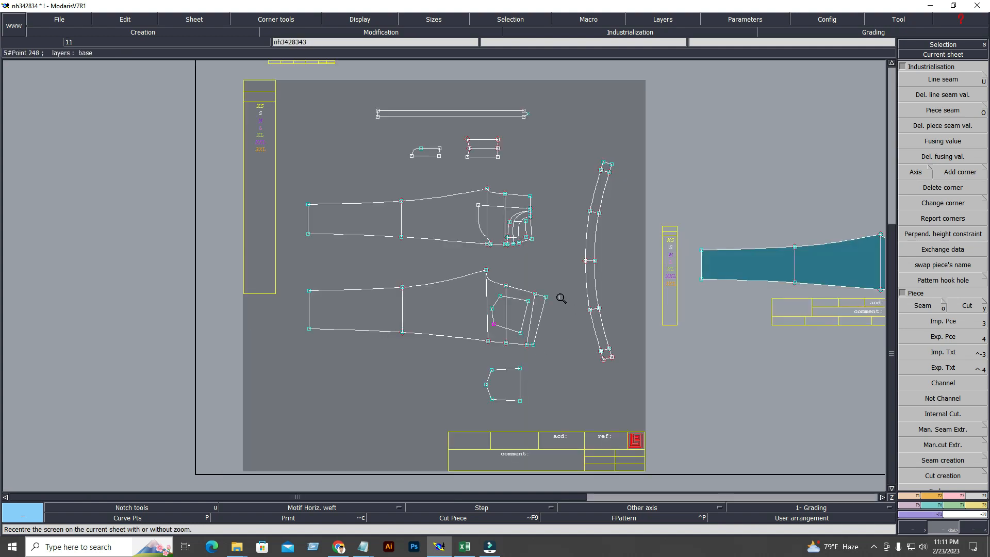
left_click_drag(369, 257, 531, 365)
left_click(923, 305)
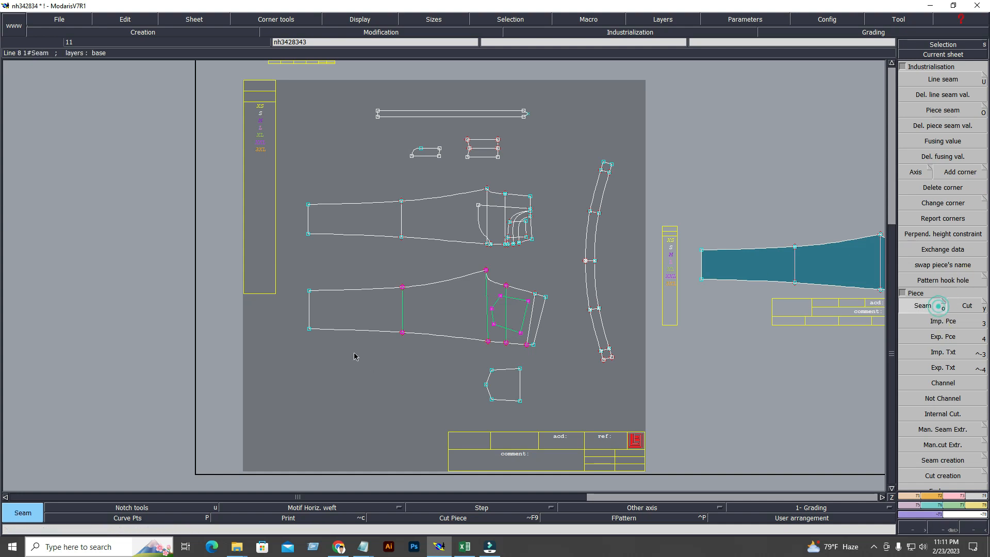
left_click(414, 307)
left_click_drag(526, 301, 520, 300)
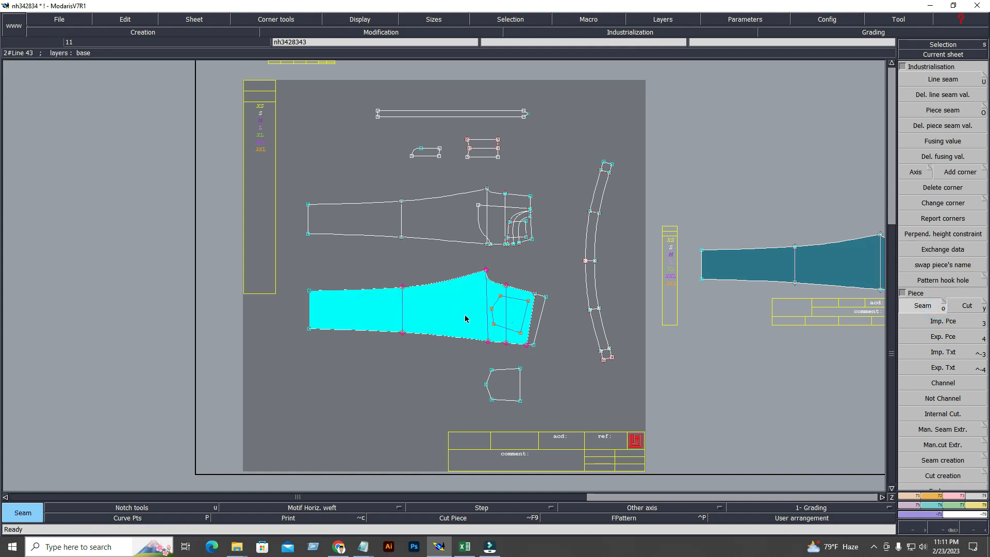
right_click(511, 321)
Attach the two overhanging seam line ends to the waist-edge corners of the leg panel piece with the patch pocket outline.
key("j")
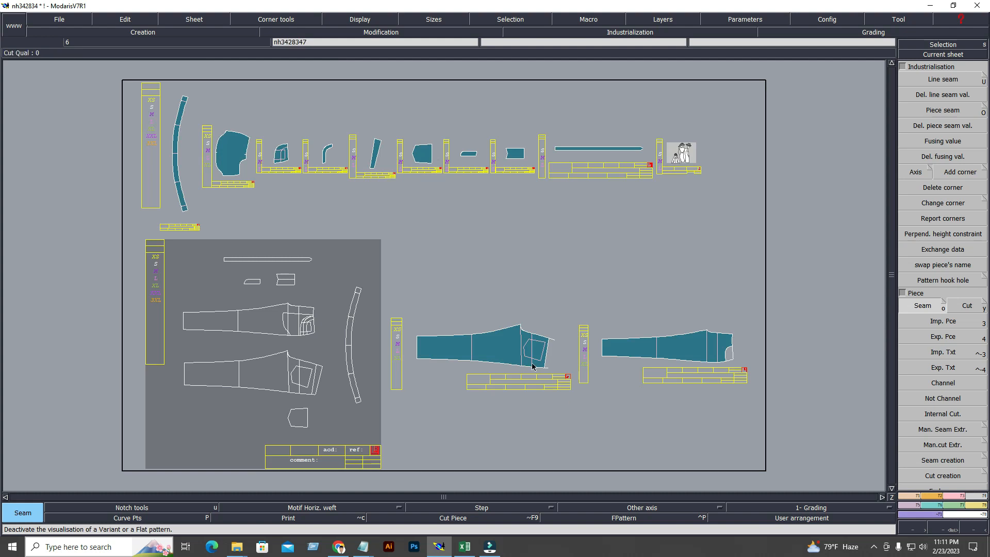
key("i")
key("Home")
key("Return")
left_click_drag(510, 101, 793, 362)
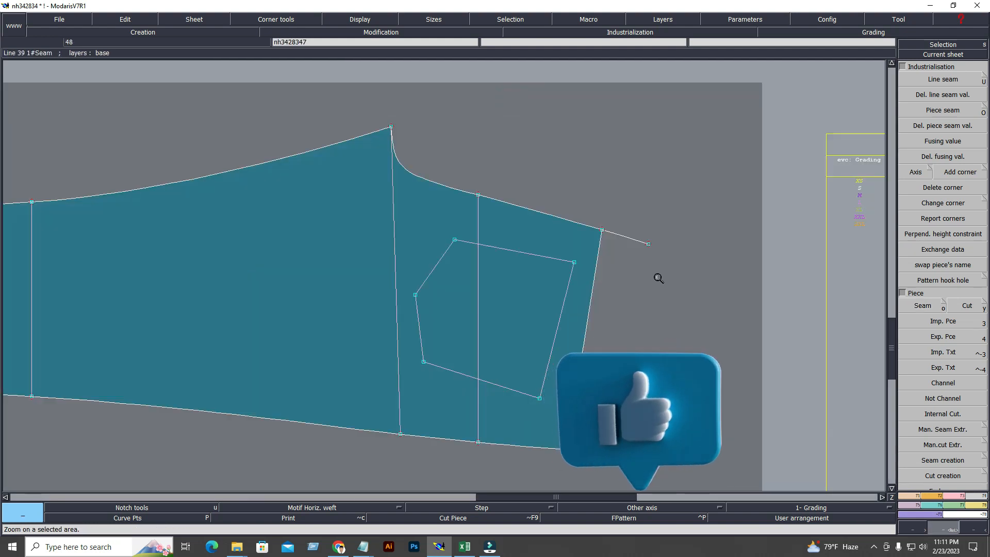
left_click(957, 497)
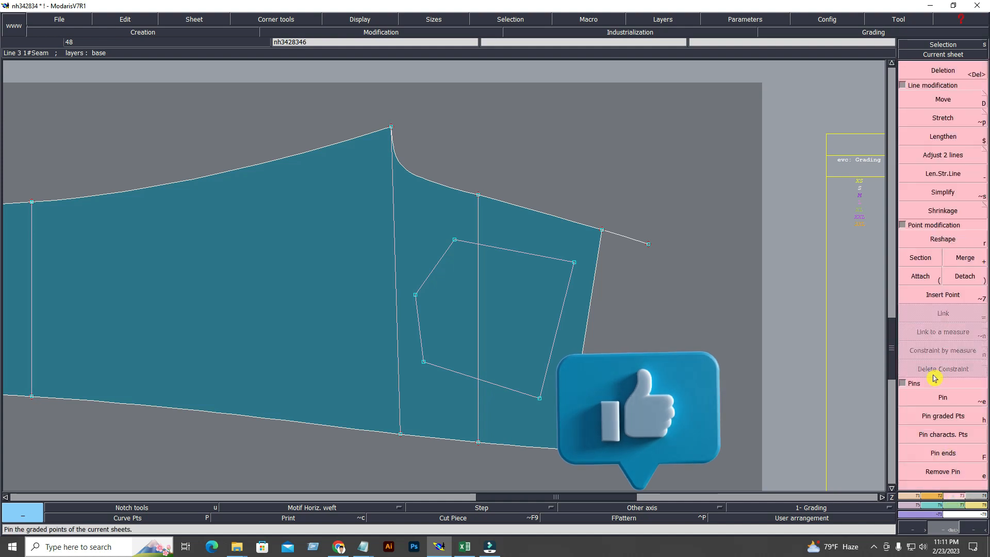
left_click(920, 277)
left_click(648, 243)
left_click(602, 230)
left_click(596, 451)
left_click(567, 449)
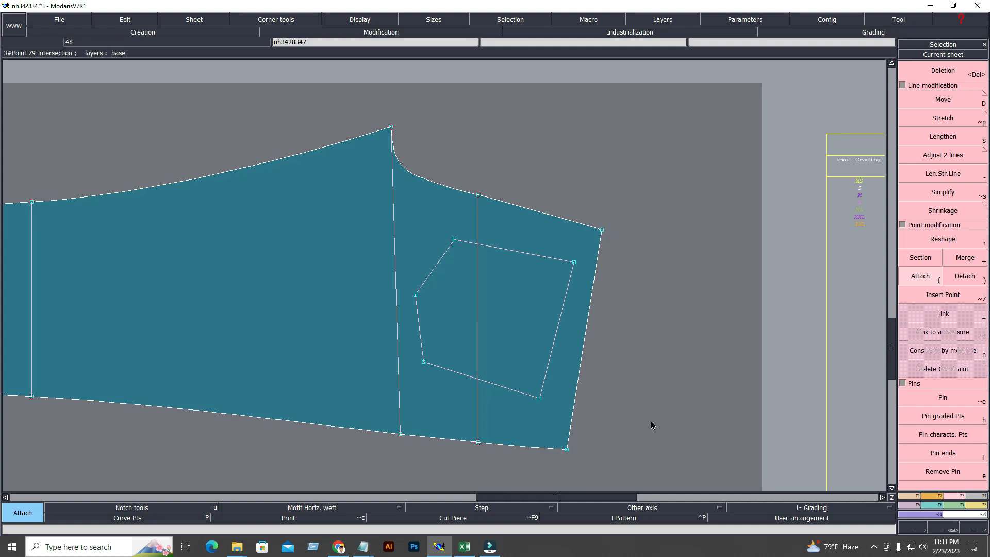
key("8")
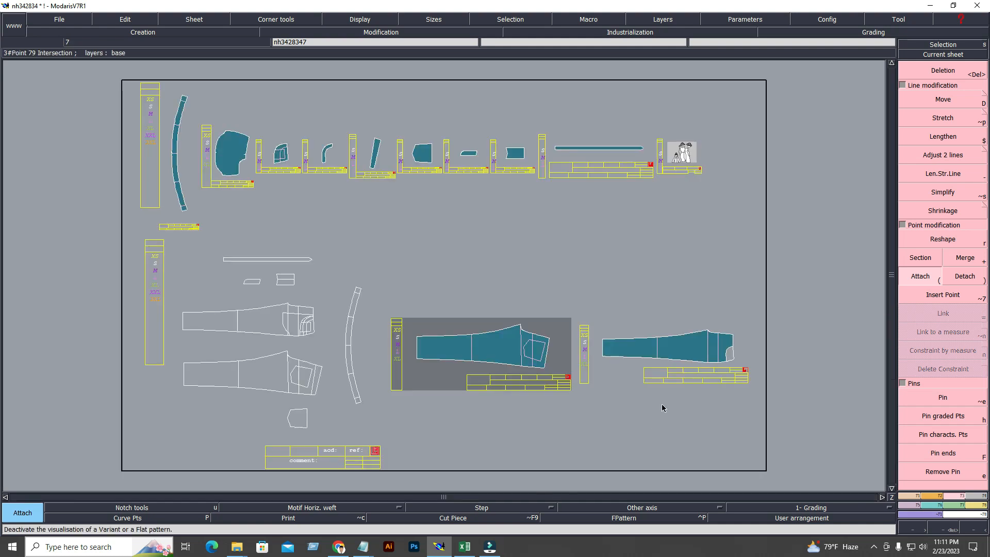
Delete the leftover corner point and line ends outside the curved pocket opening of the extracted leg panel.
left_click(711, 344)
key("Home")
key("Return")
left_click_drag(578, 121, 828, 359)
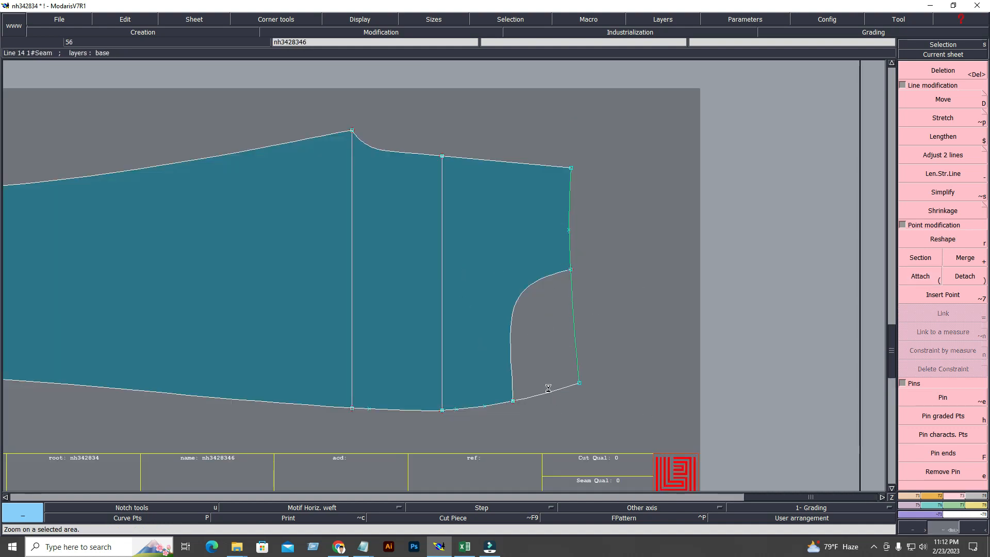
left_click(972, 59)
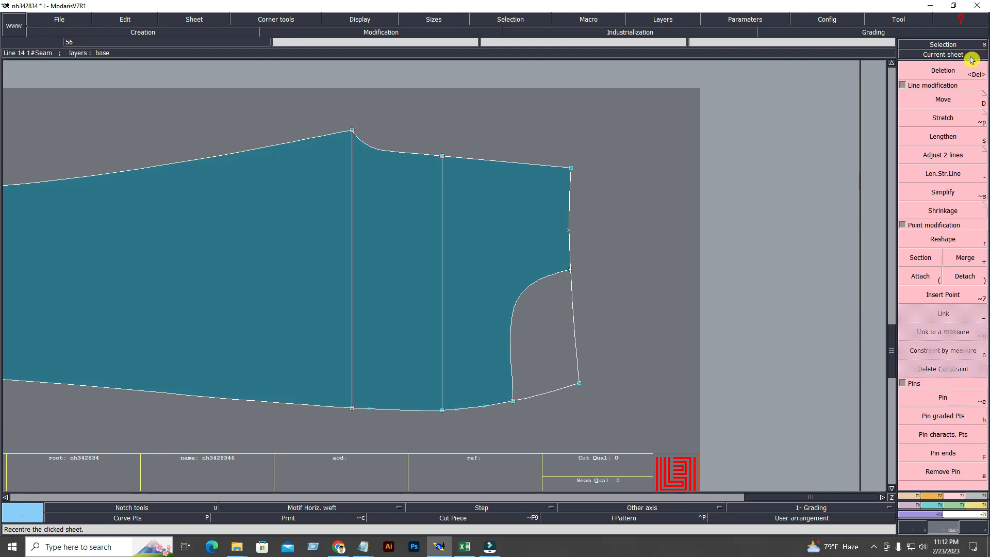
left_click(952, 68)
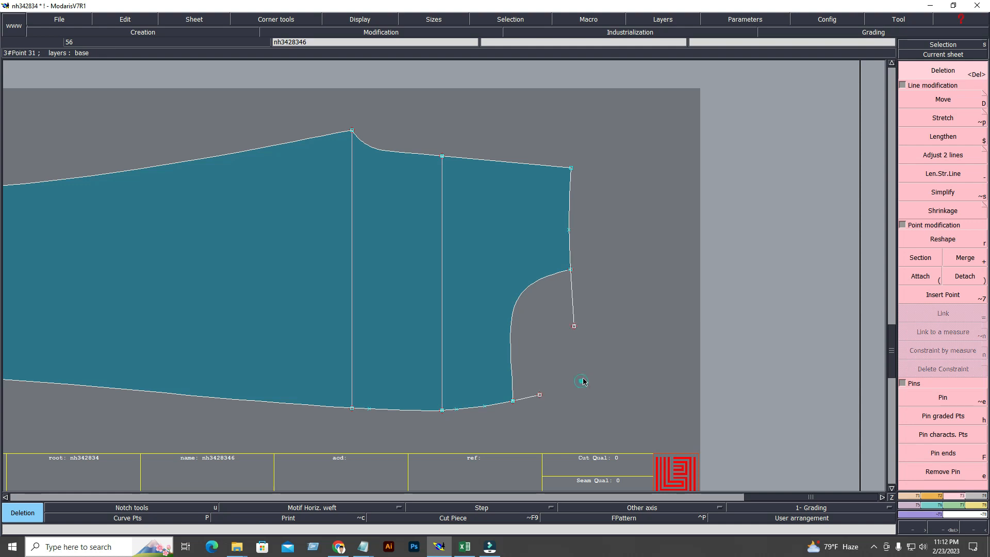
left_click(540, 395)
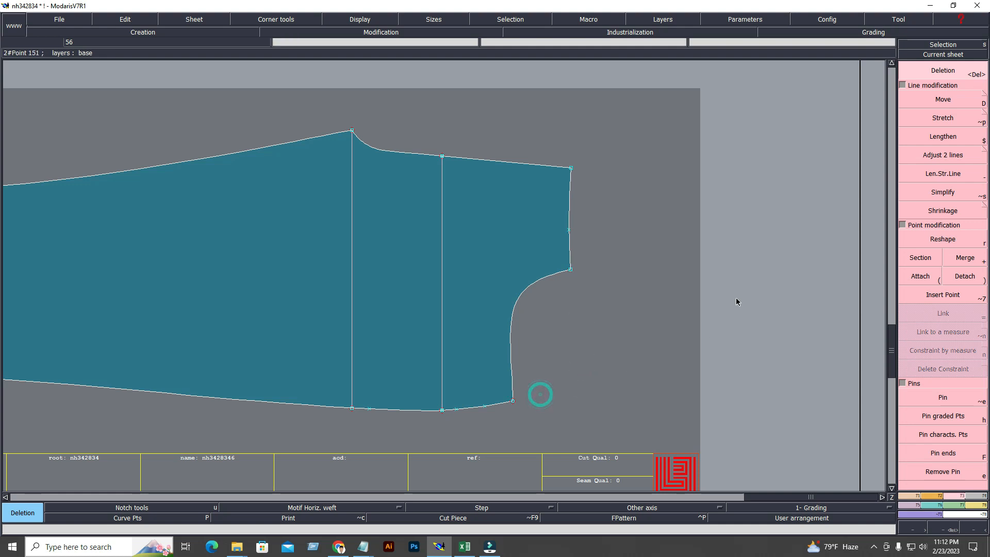
Isolate the two extracted leg panel sheets so that both pieces are shown together, stacked and enlarged.
left_click(943, 54)
key("Home")
key("j")
key("8")
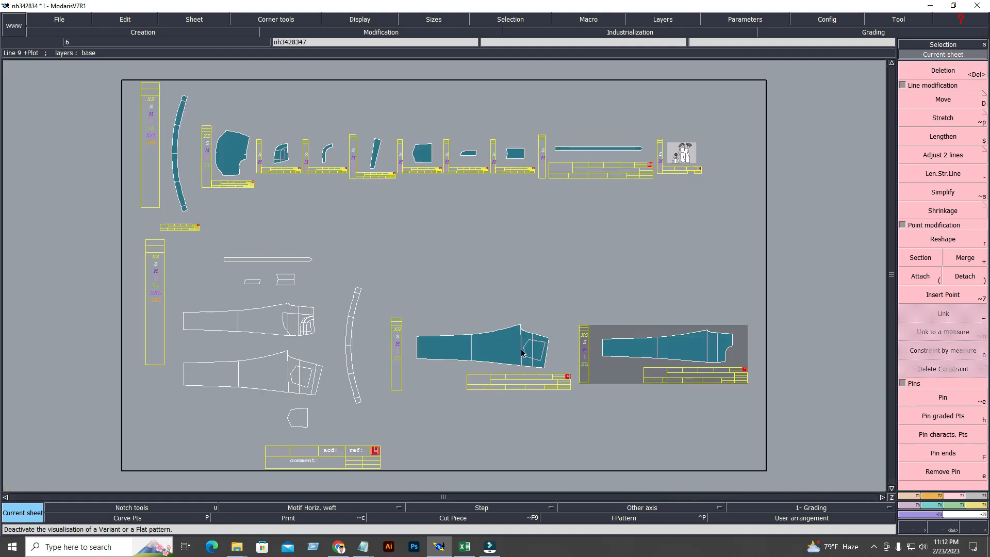
key("i")
key("i")
left_click(662, 349)
right_click(666, 413)
key("7")
left_click(667, 335)
key("z")
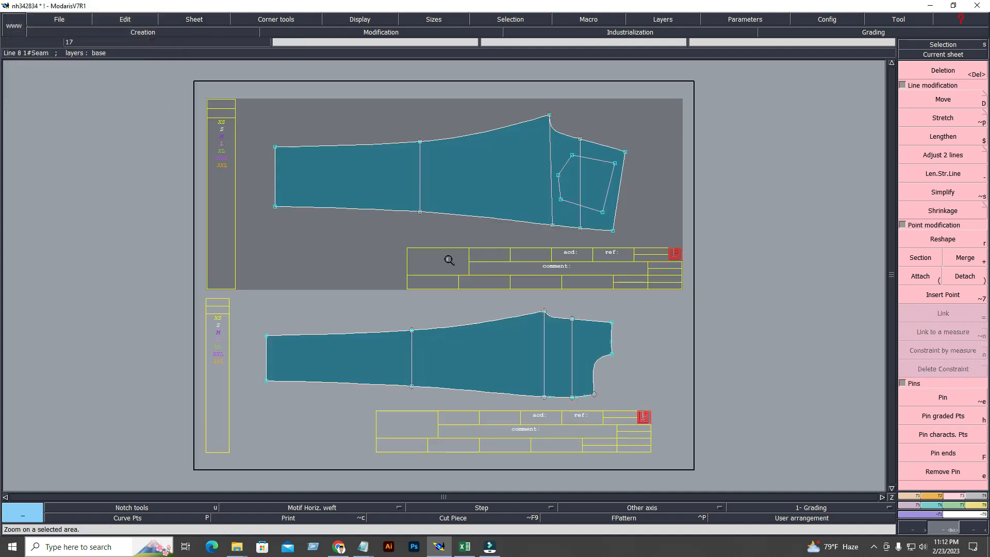
left_click(208, 93)
left_click(669, 401)
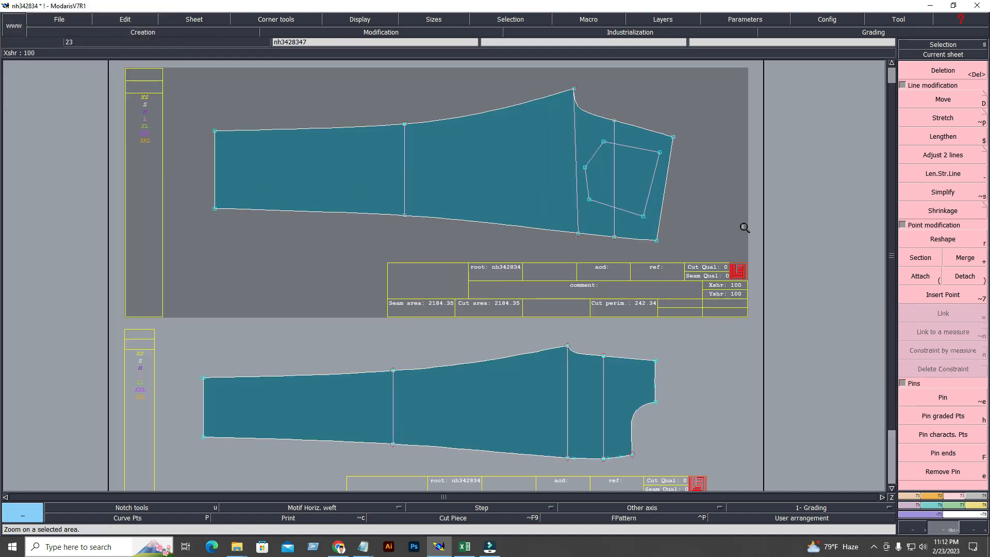
Display the curve handles on both extracted leg panels.
left_click(357, 18)
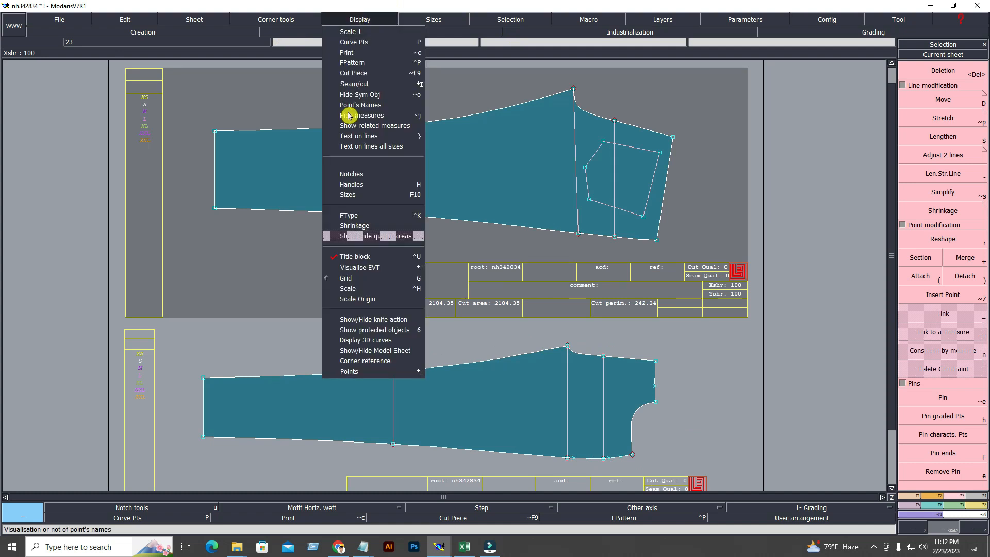
left_click(353, 186)
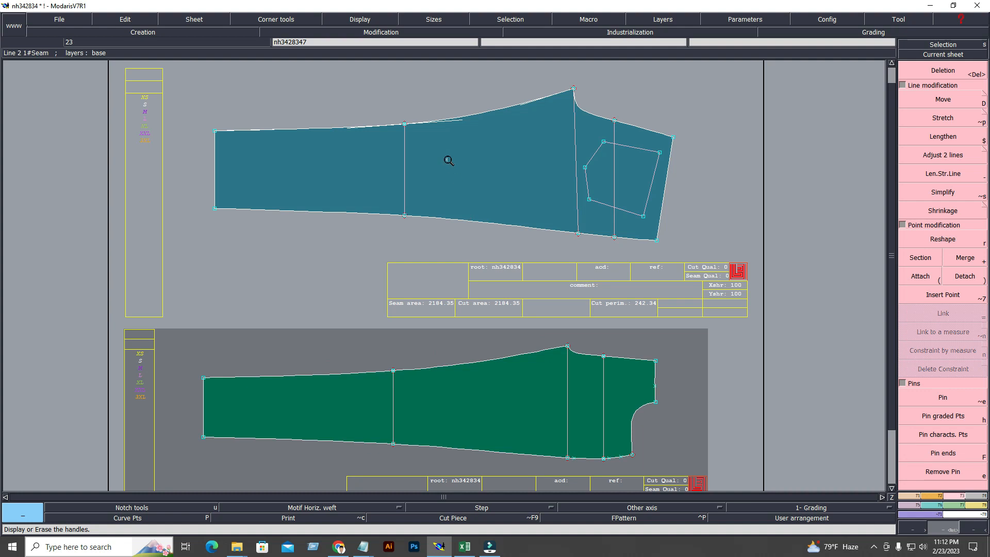
left_click(365, 19)
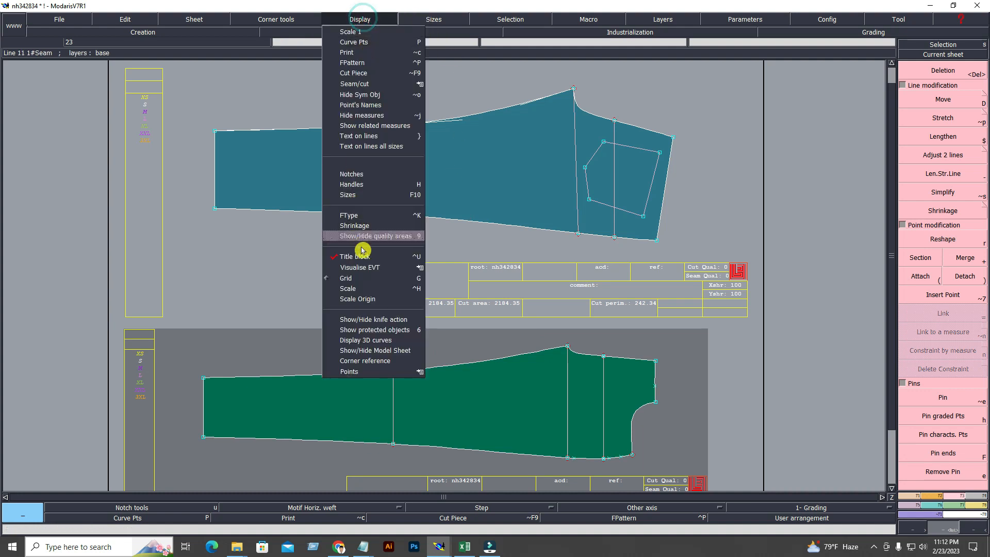
left_click(363, 187)
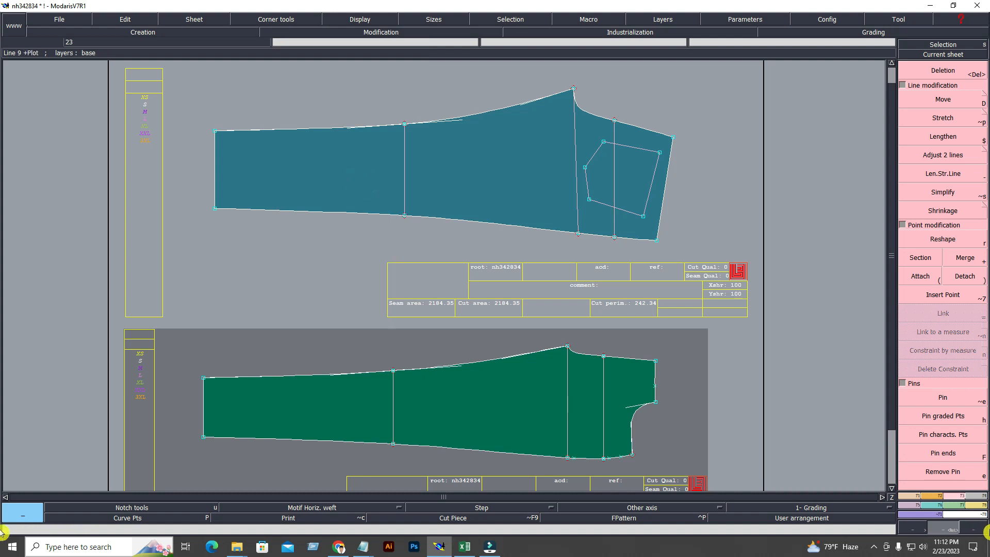
Try reshaping the upper leg curve of each panel with its tangent handle at the knee line, undoing each change.
left_click(946, 242)
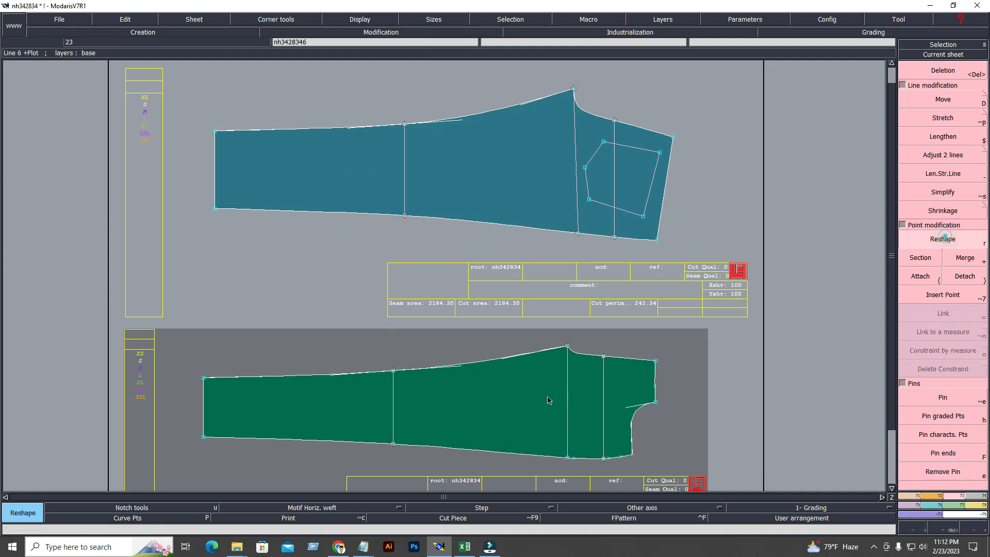
left_click_drag(461, 366, 475, 397)
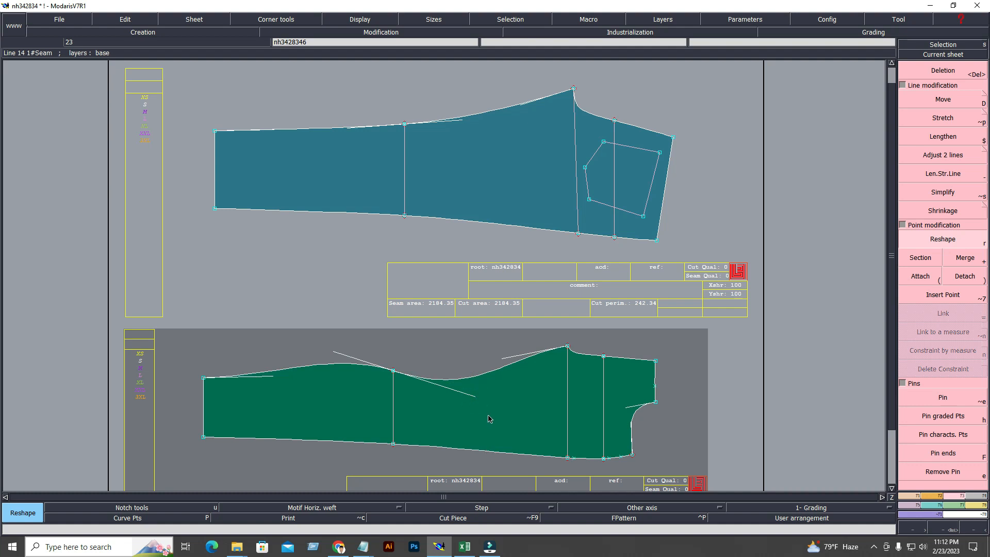
key("ctrl+z")
left_click_drag(457, 122, 470, 144)
key("ctrl+z")
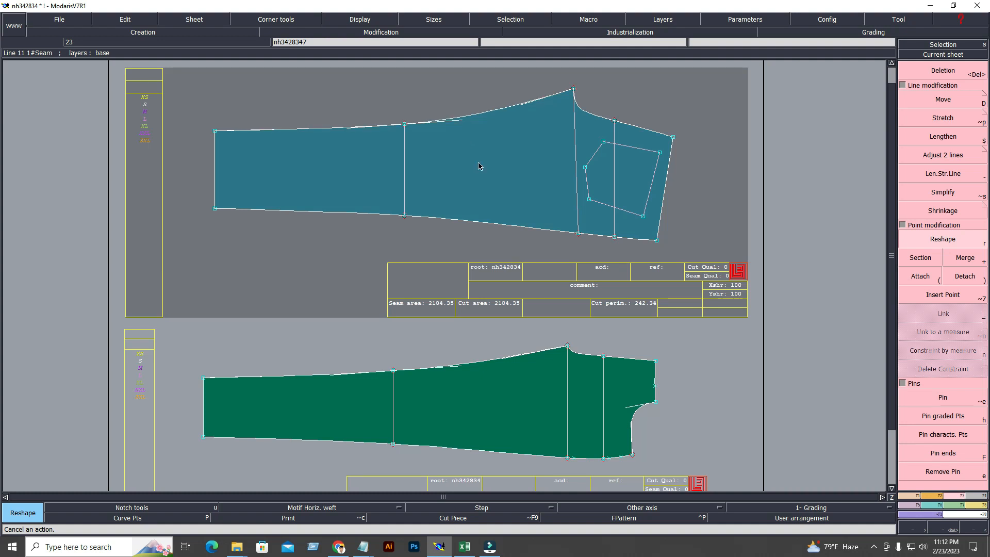
left_click(515, 419)
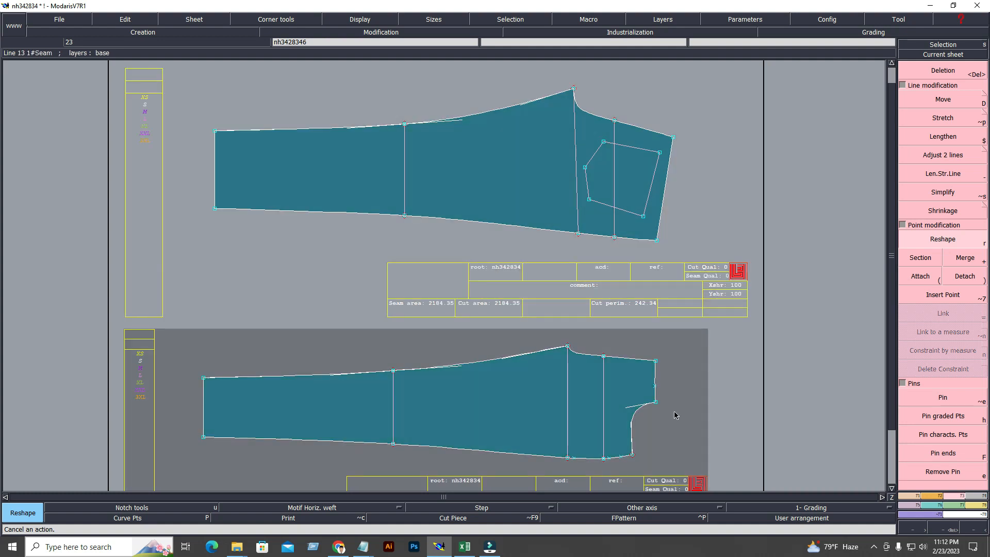
Return to the base sheet and turn off Respect beziers and slide points in the seam extraction options.
key("8")
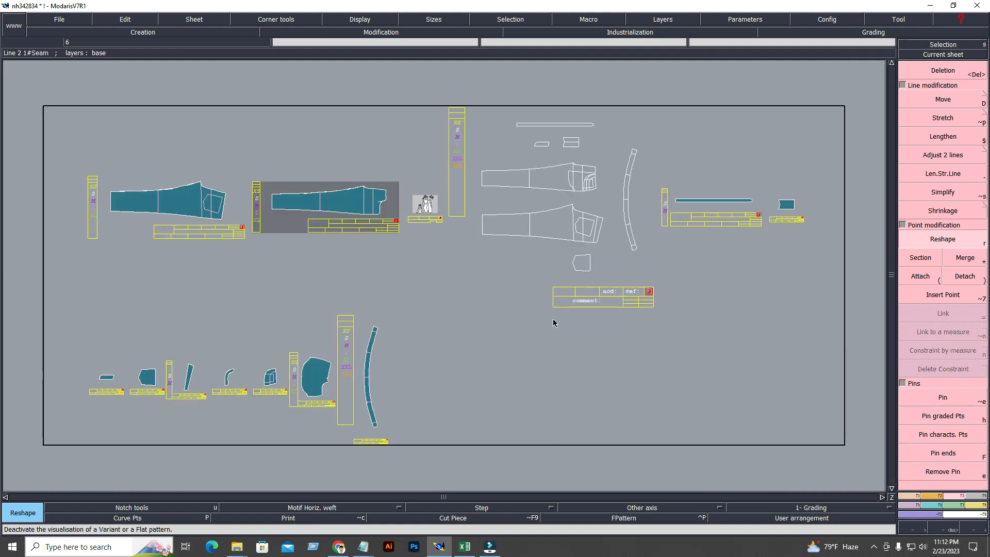
left_click(580, 217)
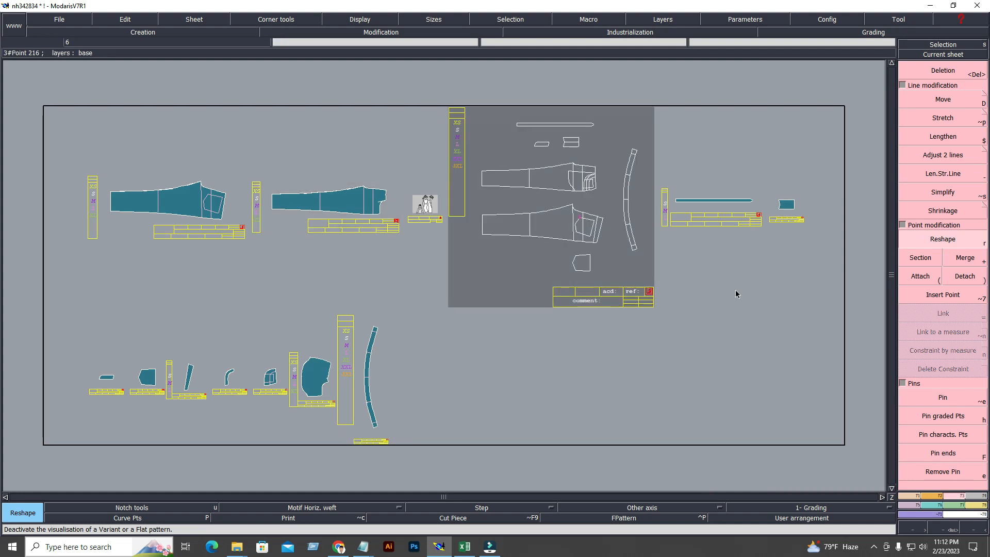
left_click(984, 499)
key("Home")
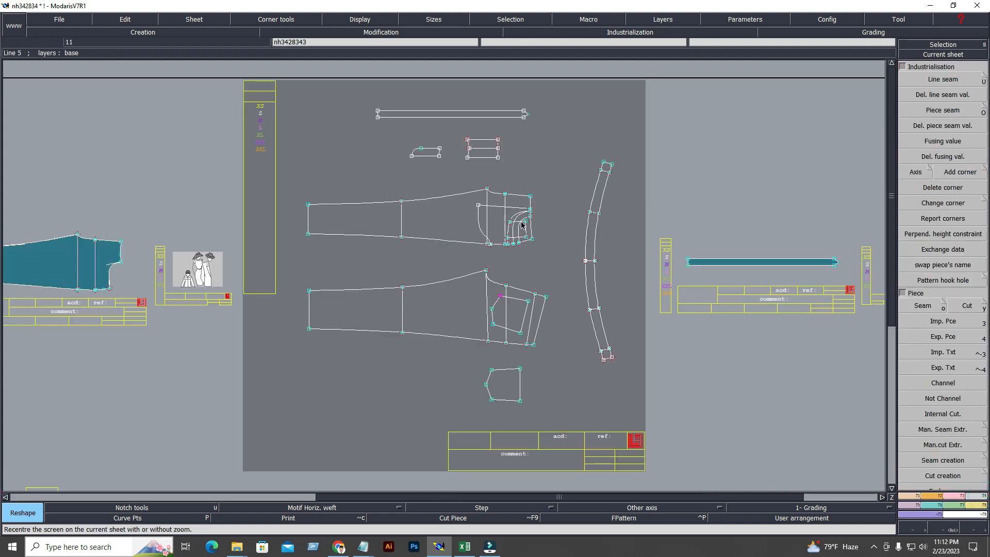
left_click(944, 304)
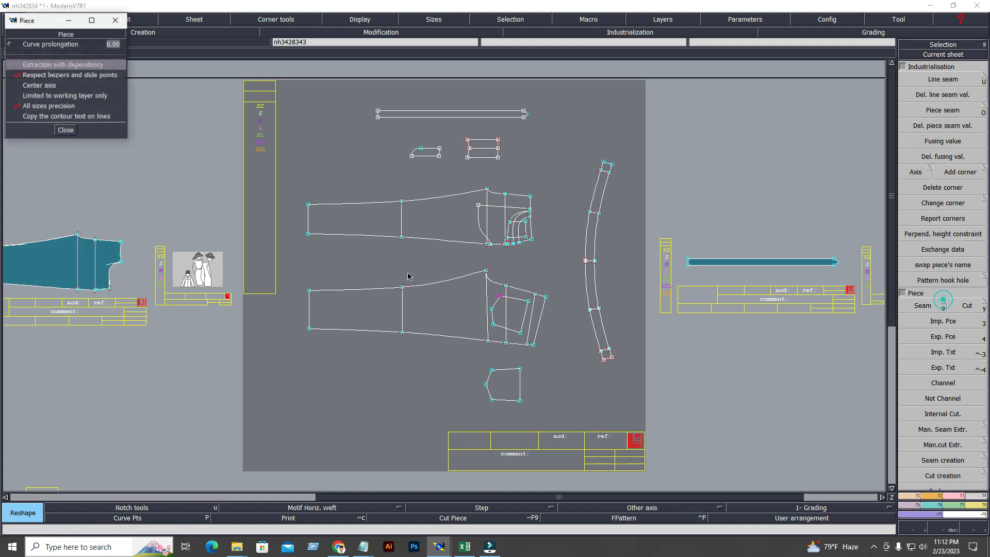
left_click(56, 75)
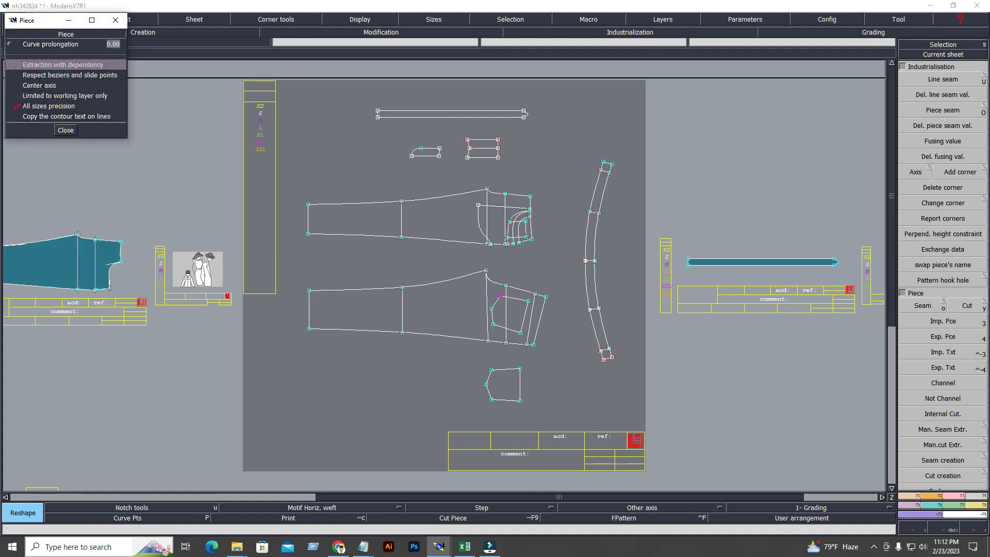
left_click(59, 129)
key("Return")
Extract the lower leg panel from the base sheet again with its internal lines and patch pocket outline, excluding the waist-end strip.
left_click_drag(293, 253, 647, 379)
left_click_drag(221, 143, 619, 384)
left_click(918, 328)
left_click(927, 307)
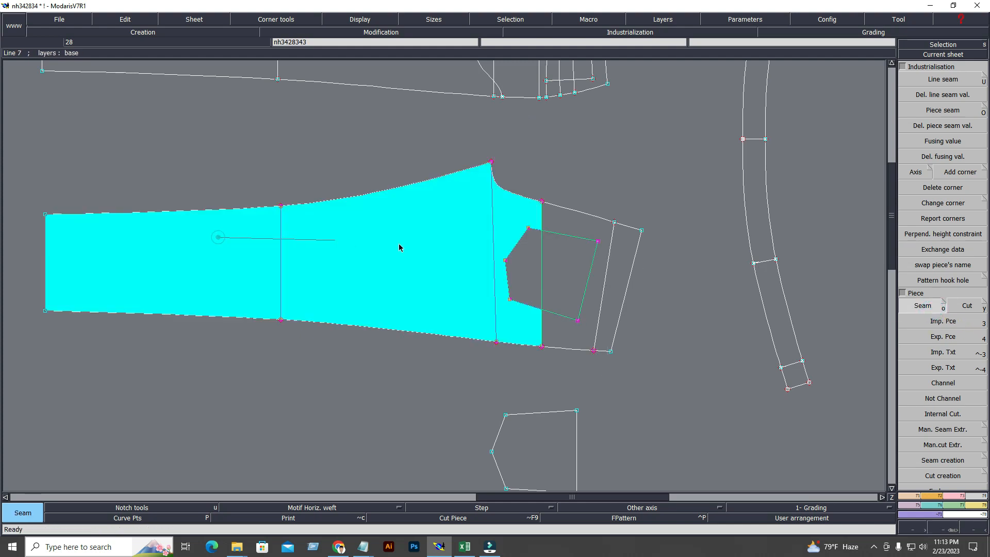
right_click(381, 281)
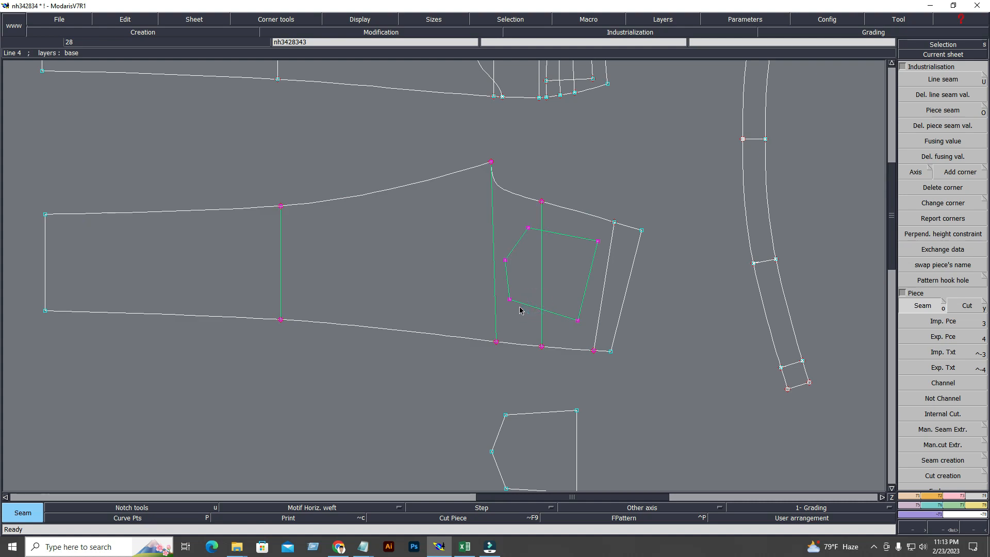
Isolate the original and newly extracted versions of the patch-pocket leg panel and show them enlarged together.
key("8")
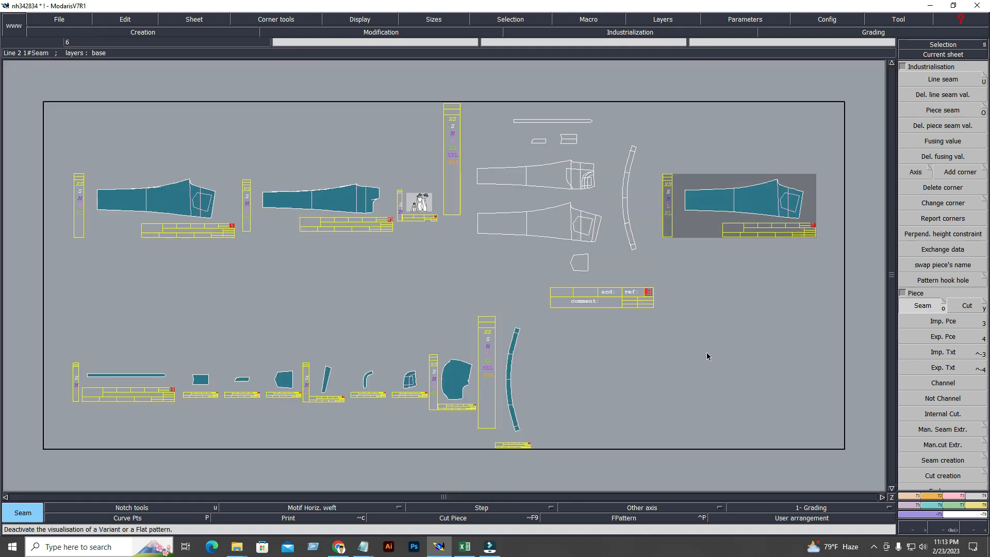
key("i")
left_click(152, 210)
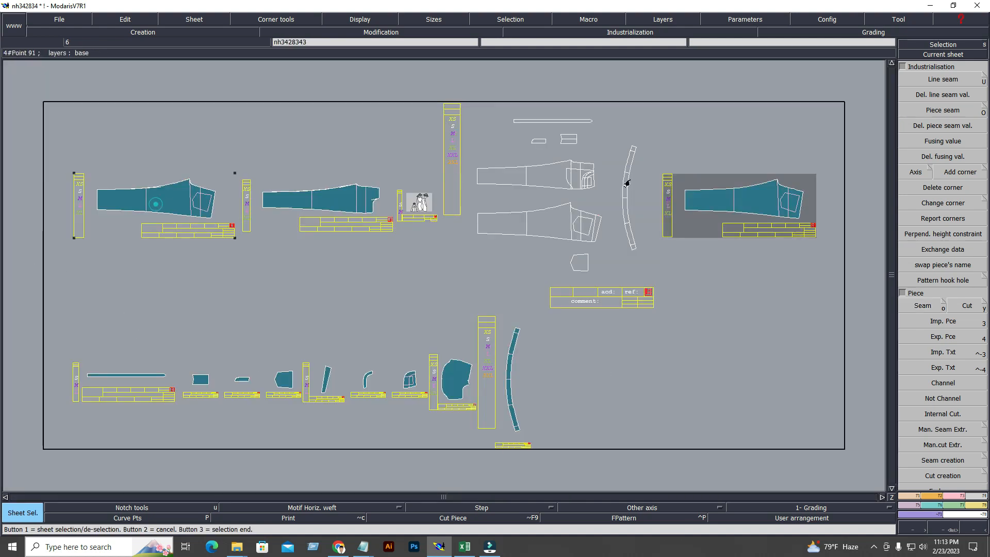
left_click(772, 209)
right_click(765, 313)
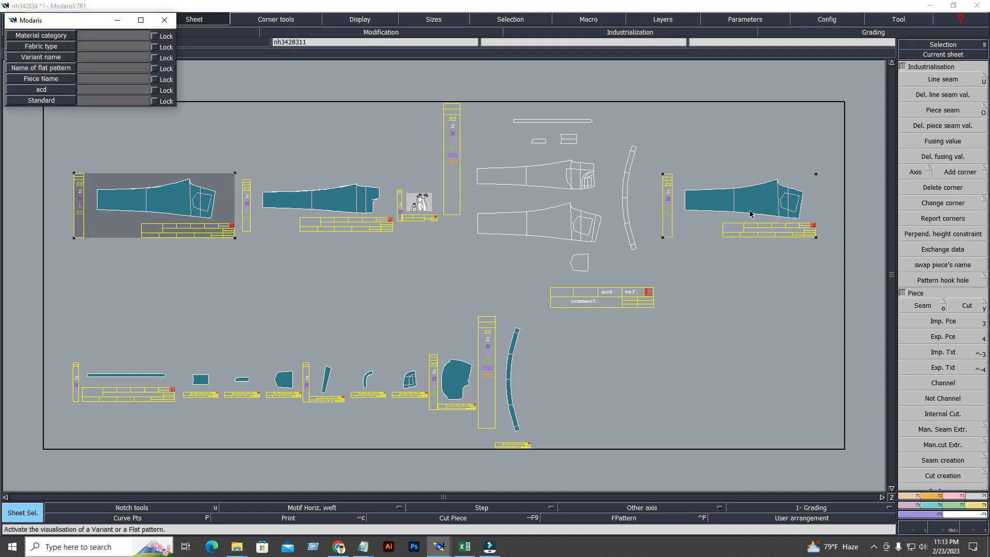
key("Return")
left_click_drag(229, 110, 725, 437)
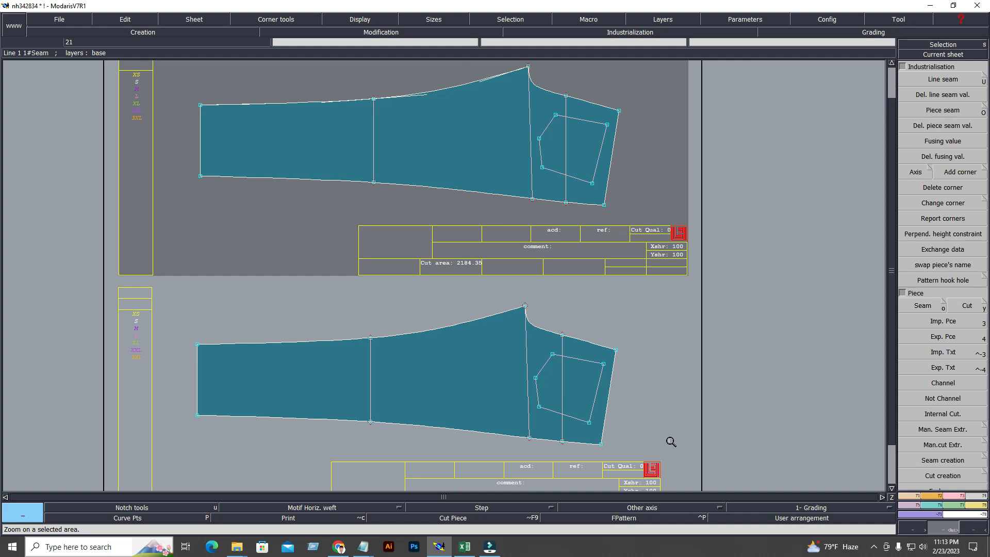
Turn on the handle display for the newly extracted leg panel.
left_click(380, 343)
left_click(361, 20)
left_click(357, 185)
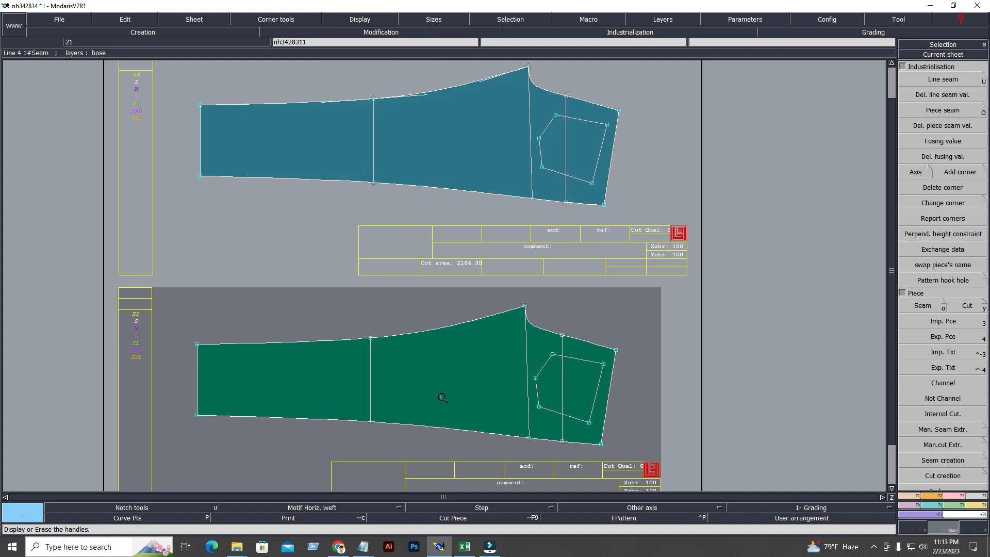
Compare the curve points of the original and newly extracted leg panels, and hide the points again.
left_click(146, 519)
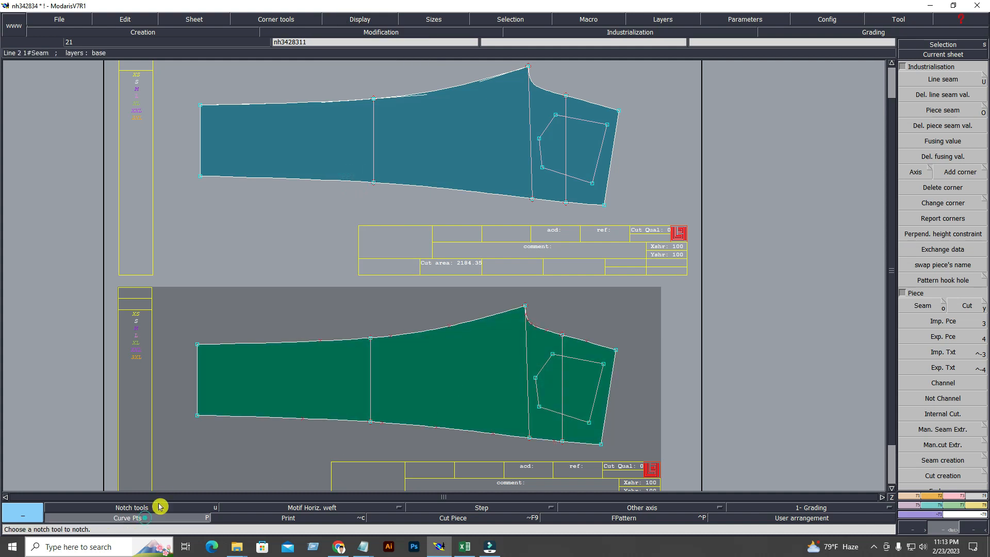
left_click(372, 120)
left_click(144, 516)
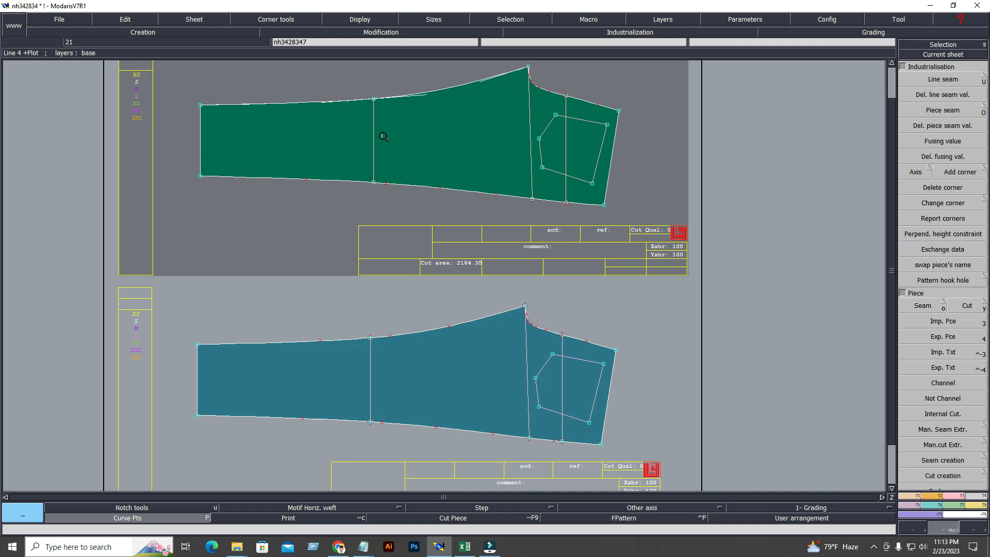
left_click(165, 516)
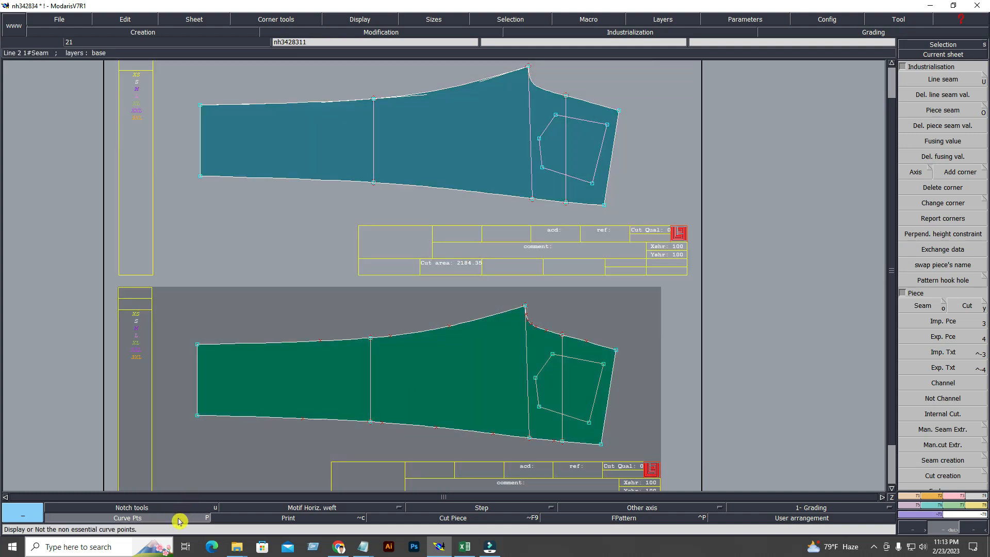
left_click(179, 518)
left_click(447, 129)
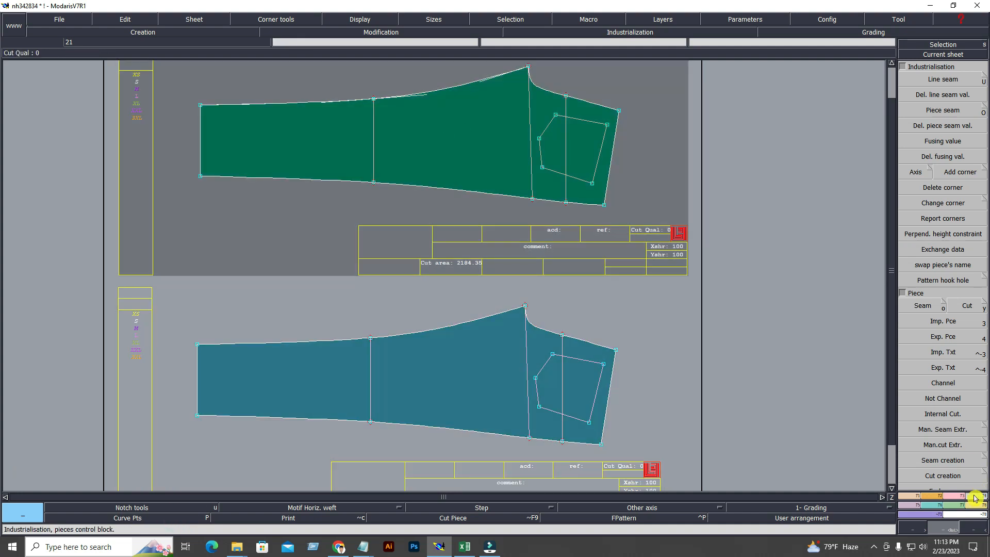
Reshape the upper leg curve of the original leg panel between knee and crotch, pulling its tangent handles to bow the curve inward.
left_click(958, 496)
left_click(946, 240)
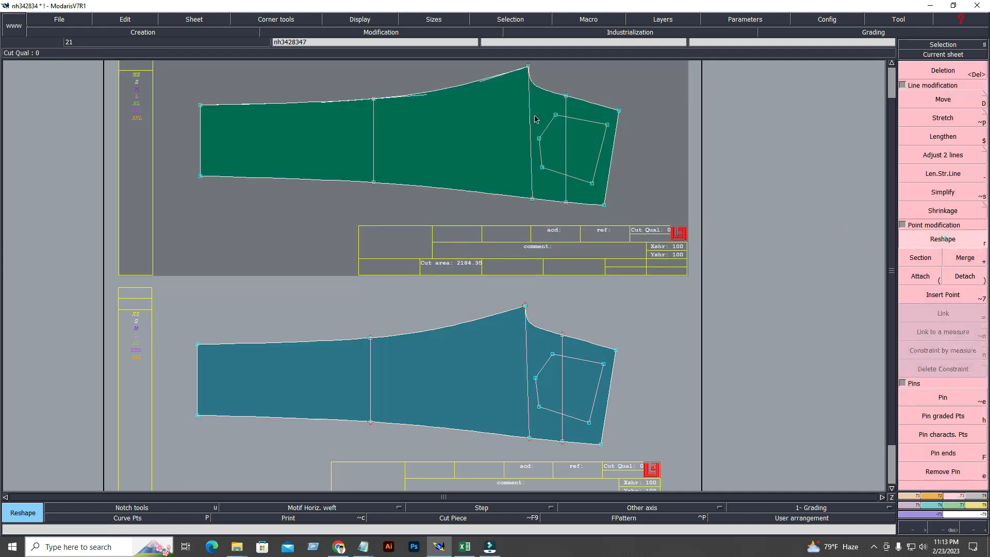
left_click(424, 99)
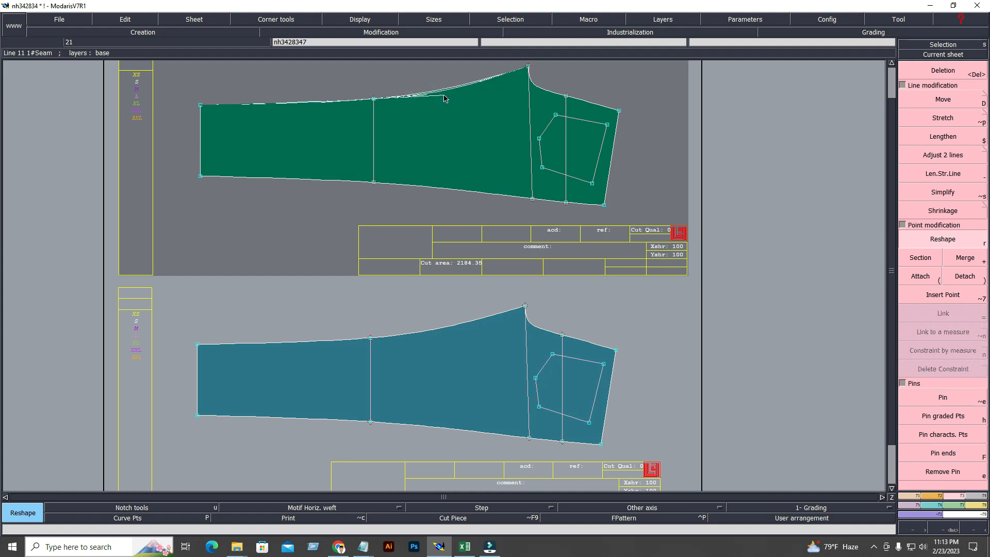
left_click(452, 96)
left_click(481, 85)
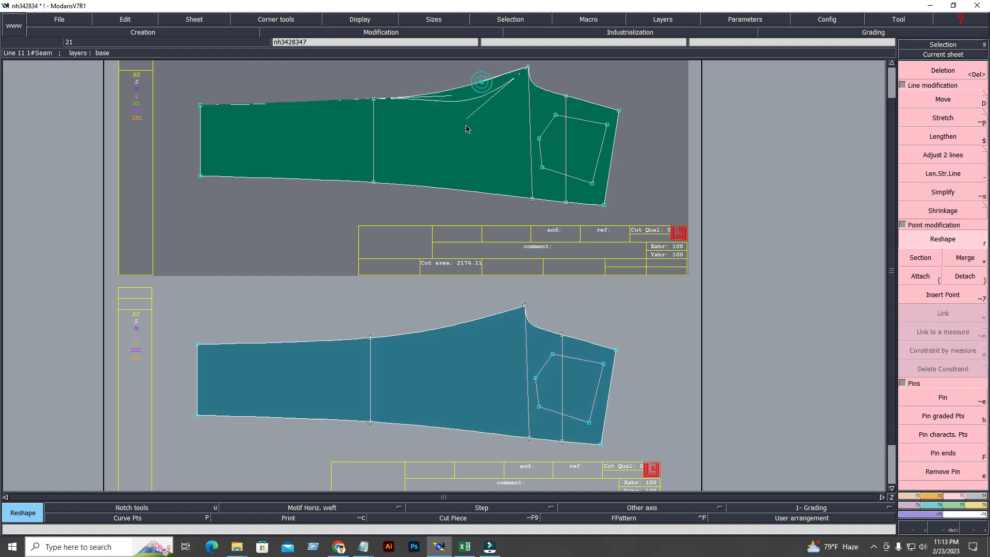
left_click(469, 138)
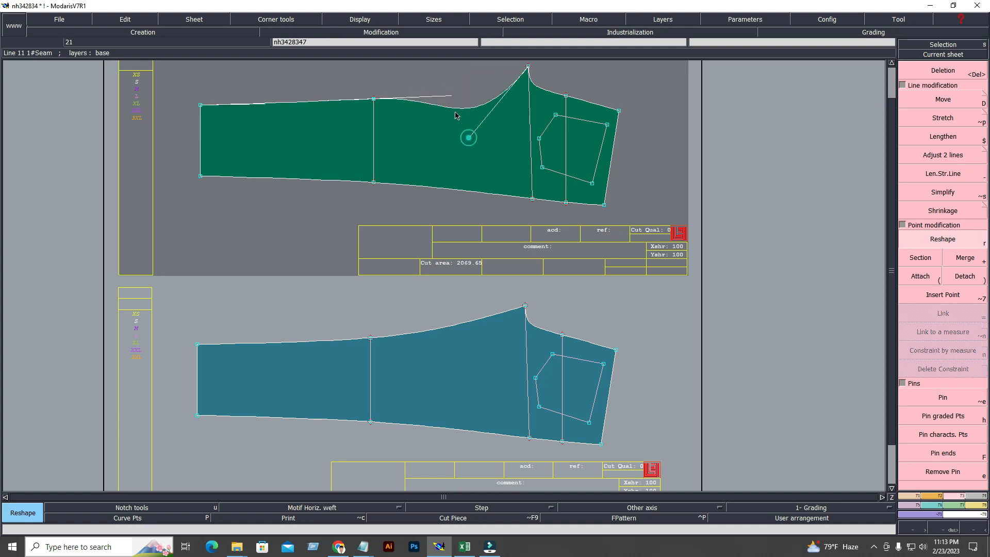
Undo the reshaping of the patch-pocket leg panel's upper curve and return to the overview of all sheets.
left_click(476, 146)
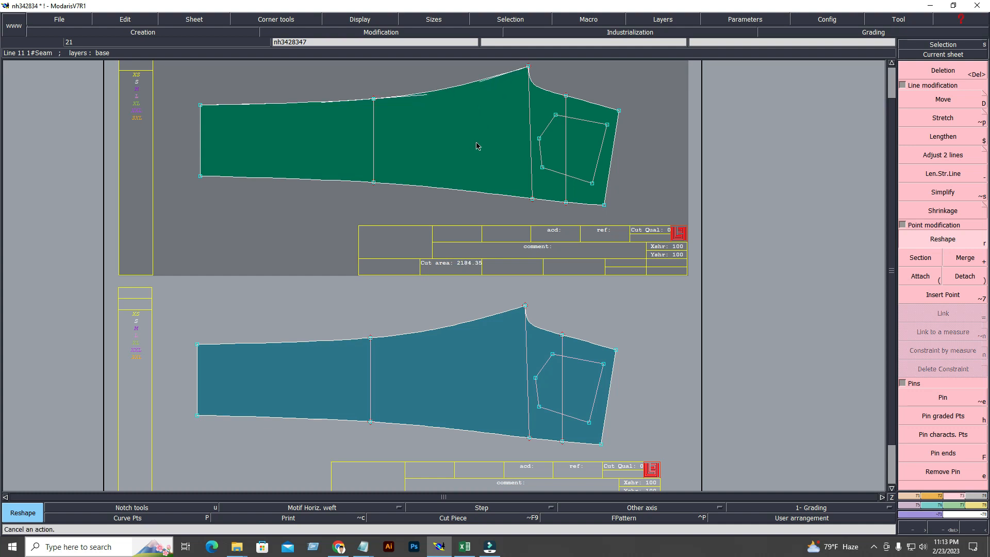
left_click(451, 364)
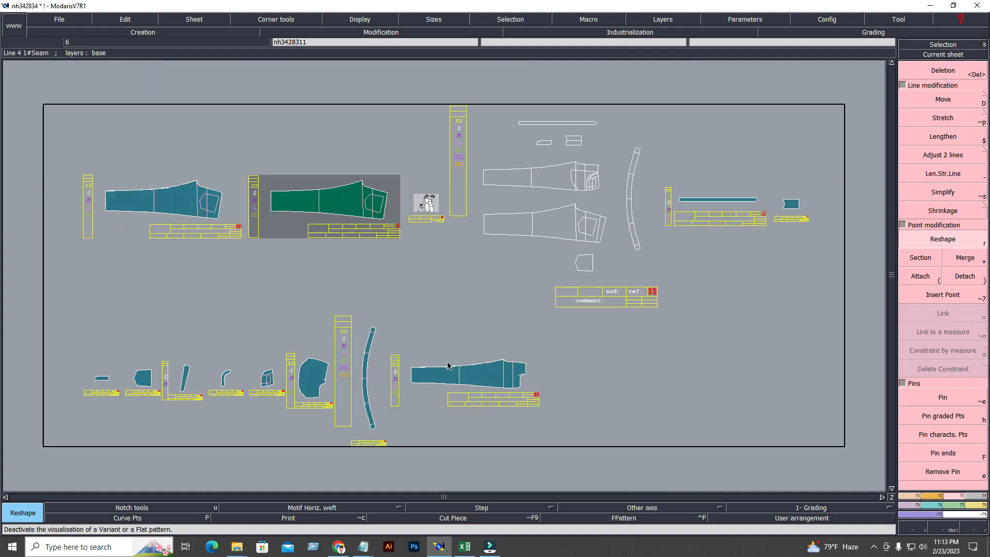
key("8")
Examine the patch-pocket leg panel and the leg panel with the curved pocket opening enlarged one at a time, and return to all sheets.
left_click(181, 208)
key("8")
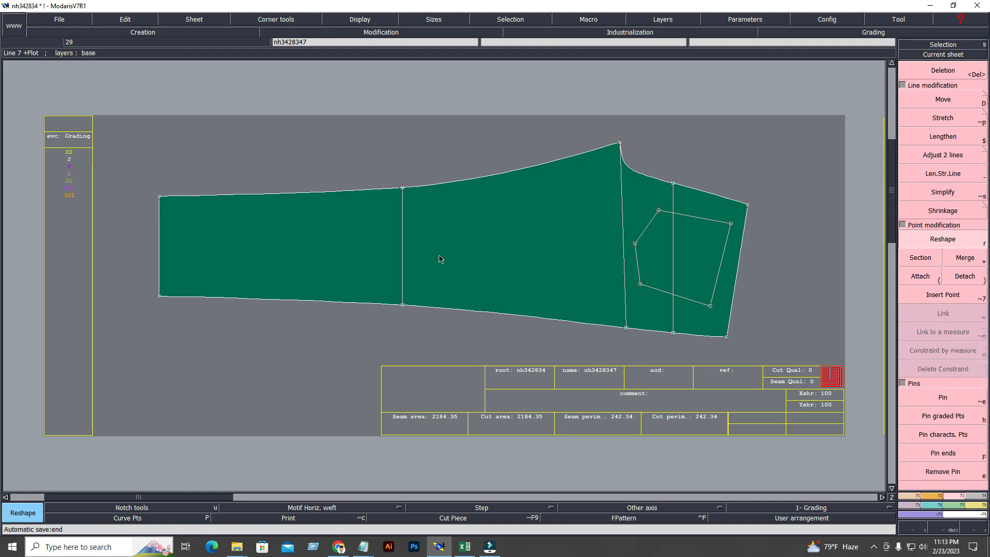
key("8")
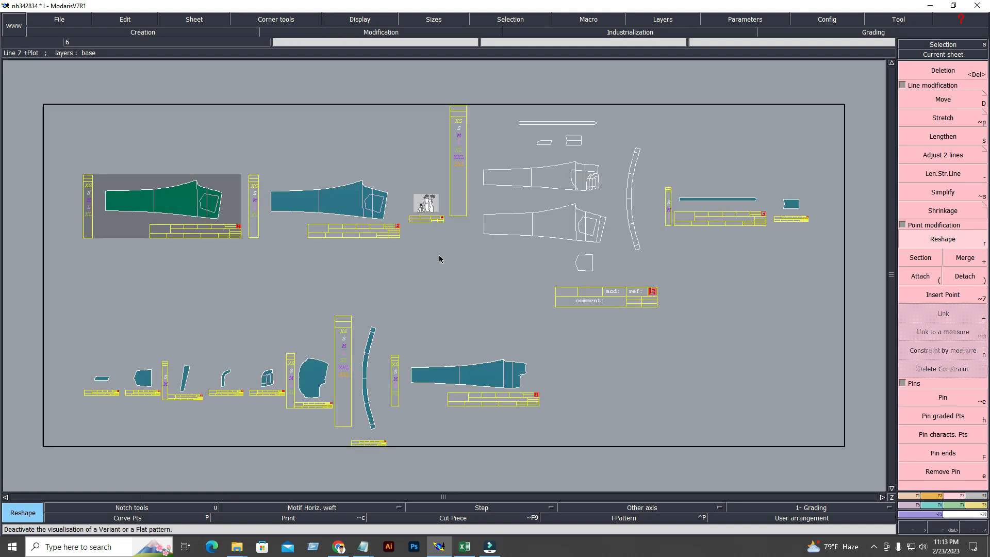
left_click(490, 364)
key("8")
key("ctrl+h")
key("8")
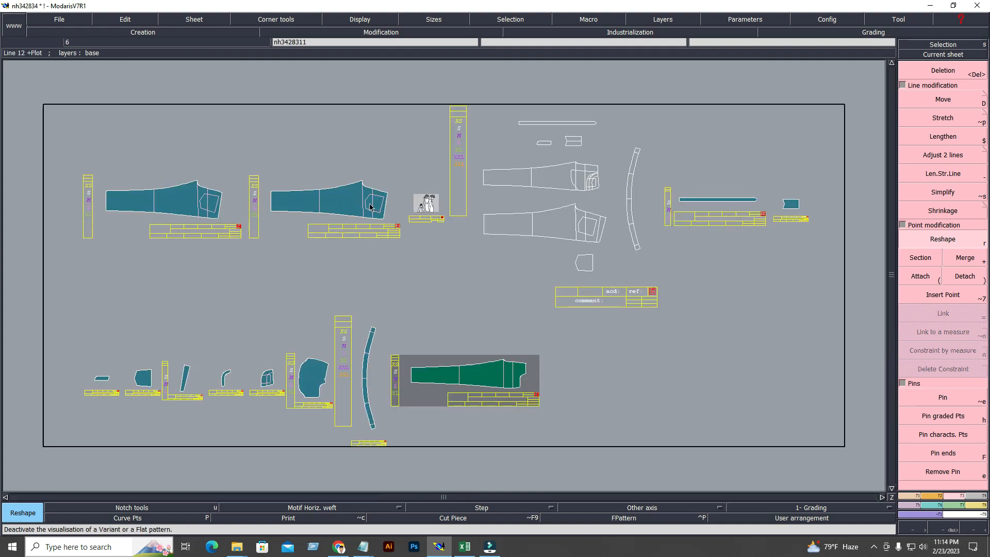
Delete the duplicate patch-pocket leg panel sheet, clear the current sheet selection and refit the remaining sheets.
key("Escape")
key("Delete")
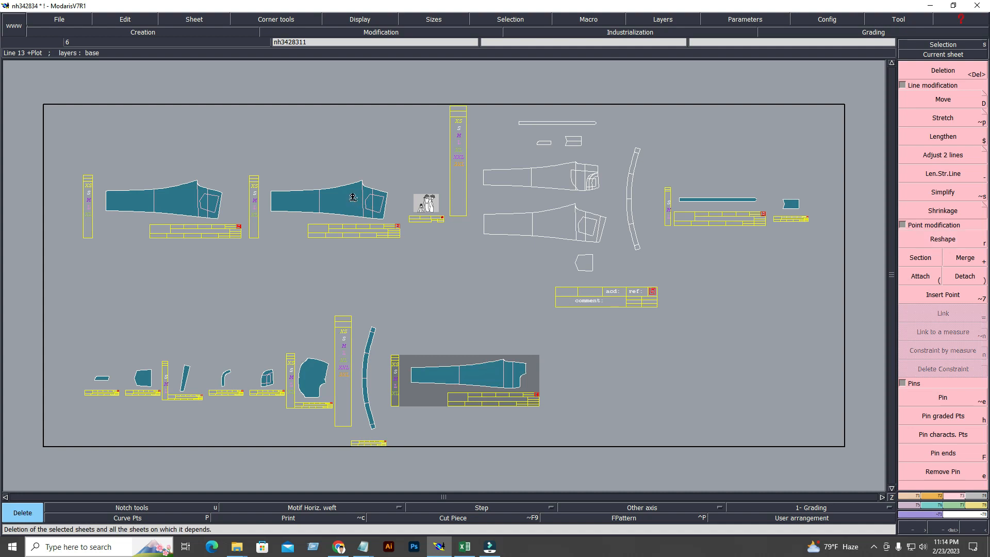
left_click(351, 200)
left_click(946, 56)
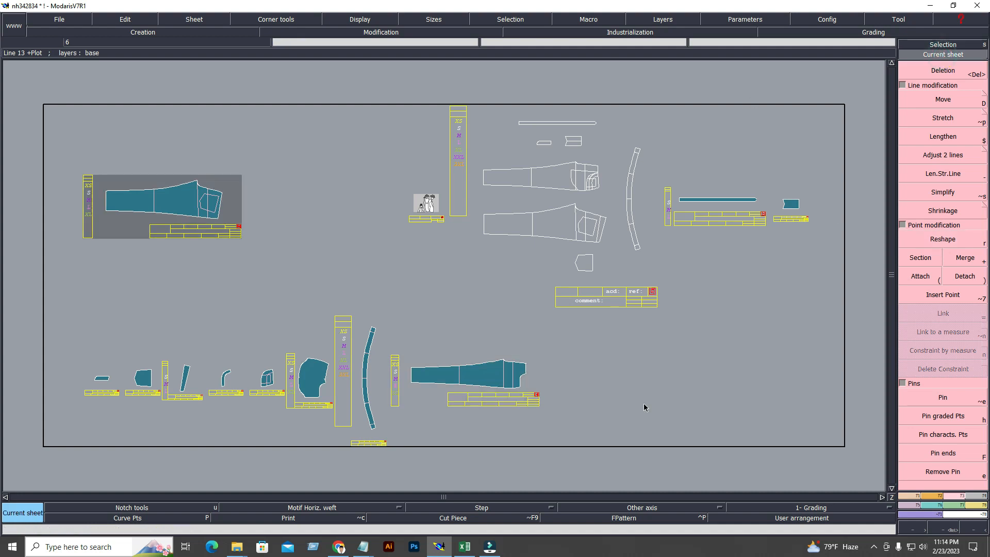
left_click(645, 407)
key("i")
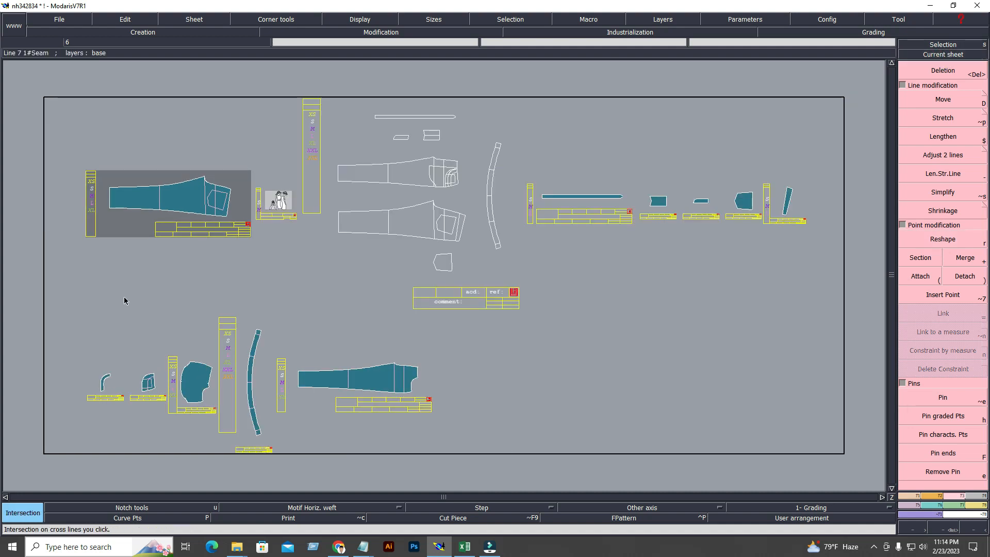
Isolate the remaining patch-pocket leg panel and the leg panel with the curved pocket opening, and show them enlarged together.
key("j")
left_click(165, 198)
left_click(394, 382)
right_click(483, 384)
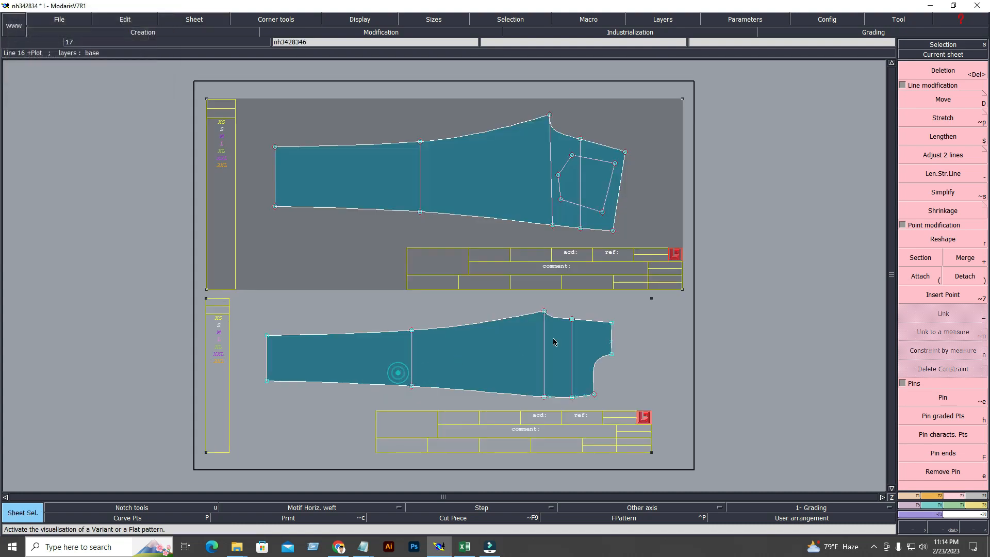
key("z")
left_click_drag(206, 77, 699, 444)
Check both leg panels by switching the display of curves in all sizes on and off, and return to all sheets.
key("F10")
key("F11")
key("F10")
left_click(516, 170)
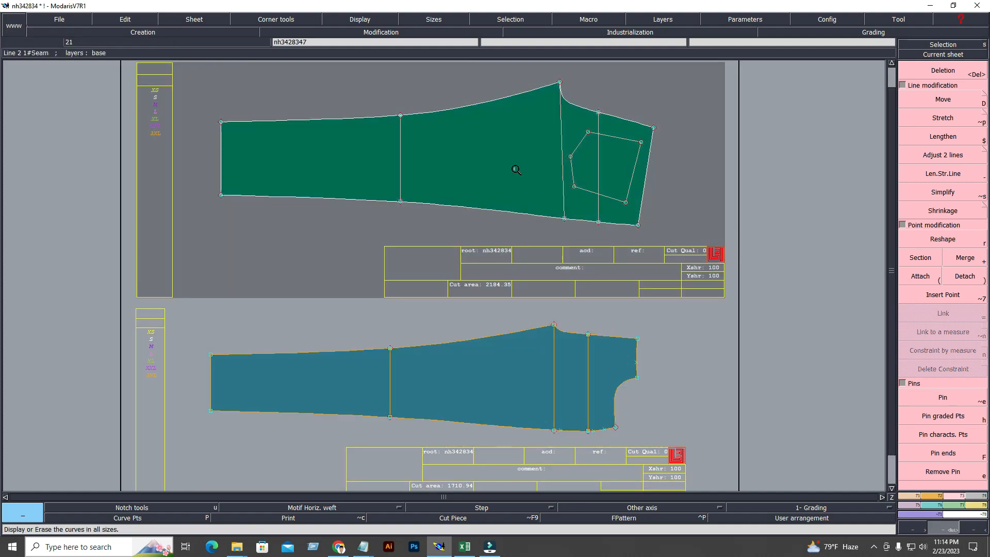
left_click(523, 419)
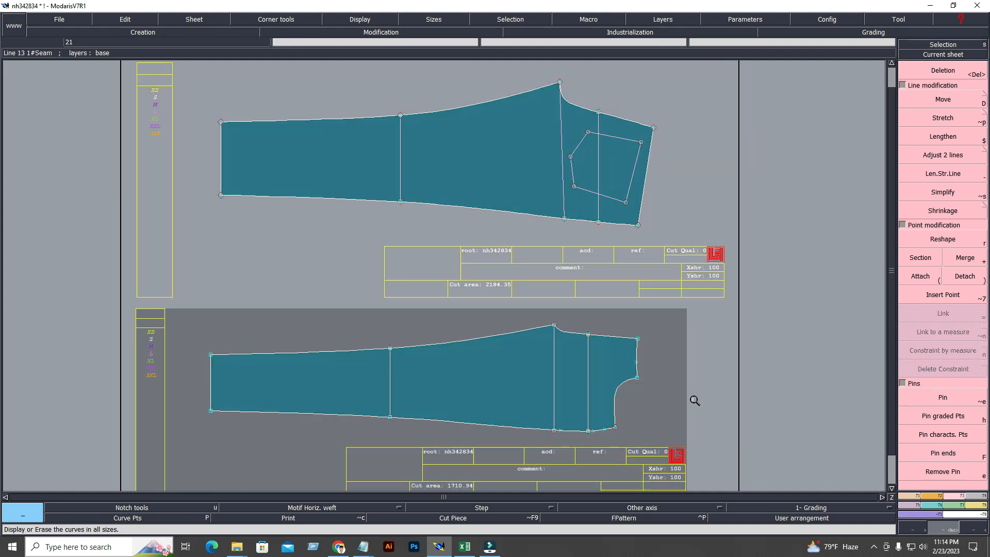
key("8")
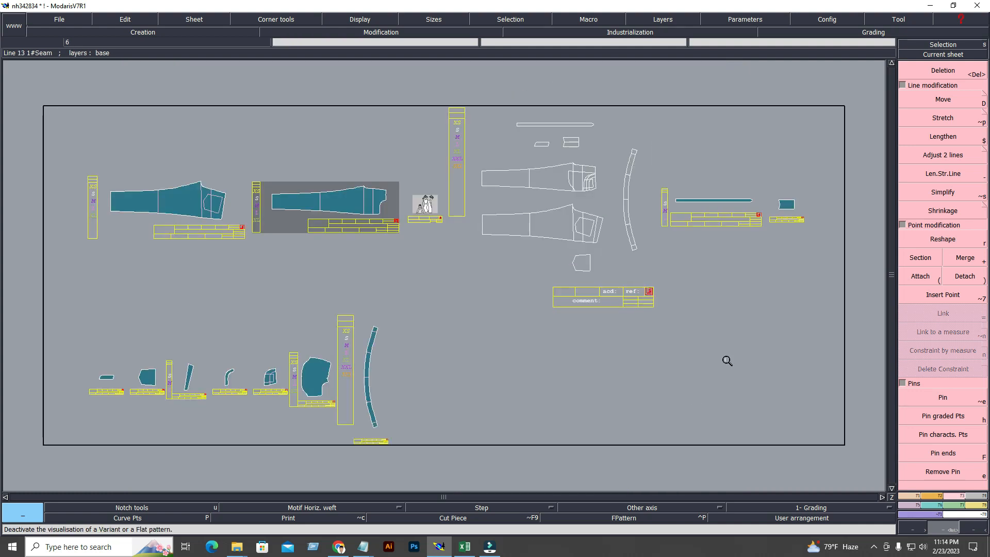